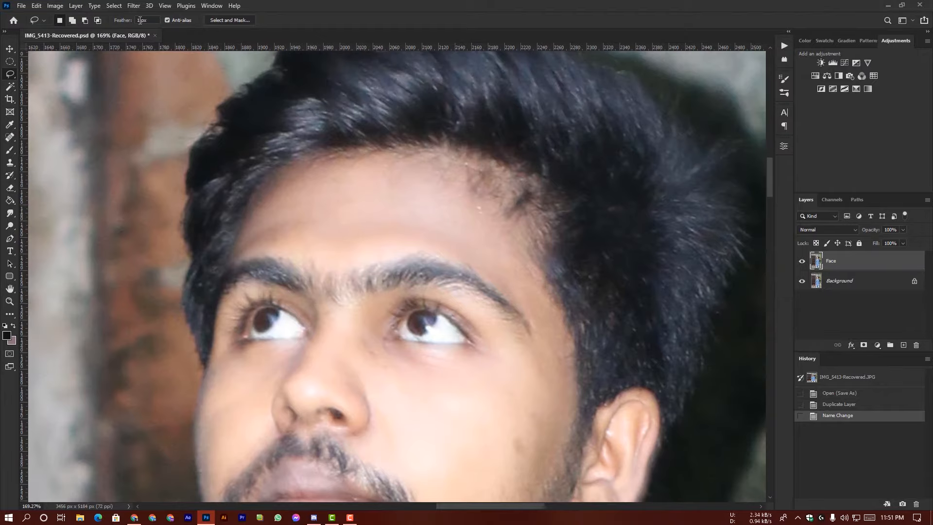
Set the lasso feather to 15 px and select the forehead skin from the hairline down to above the eyebrows
text(5)
drag(472, 160, 503, 193)
click(297, 236)
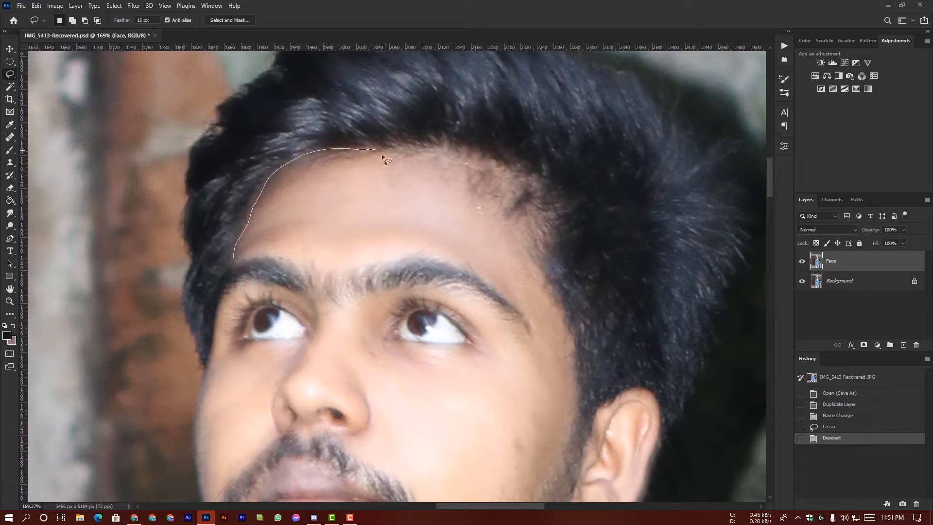
mouse_move(381, 155)
mouse_down()
mouse_move(450, 152)
mouse_move(511, 174)
mouse_move(531, 192)
mouse_move(529, 246)
mouse_move(549, 323)
mouse_up()
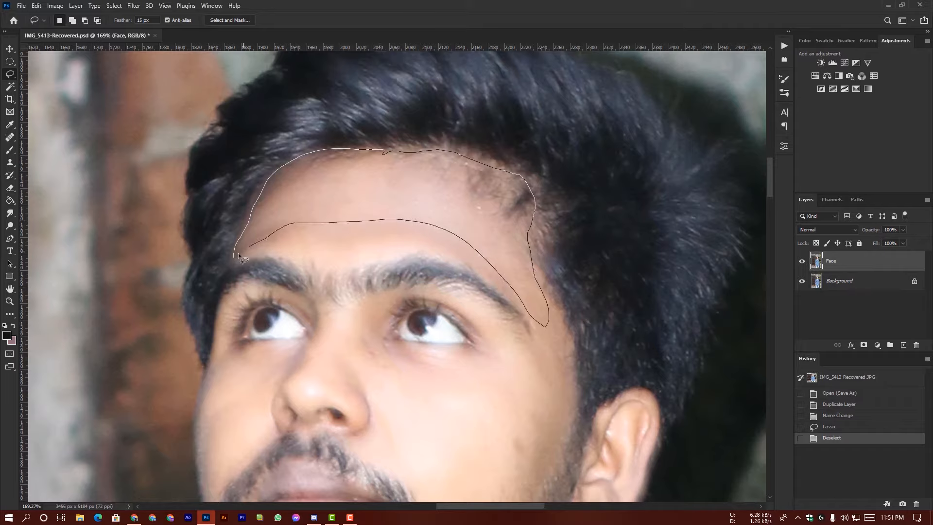
drag(239, 255, 238, 254)
Blur the selected forehead skin with a Gaussian Blur of 15 px radius and deselect it
click(134, 5)
mouse_move(218, 130)
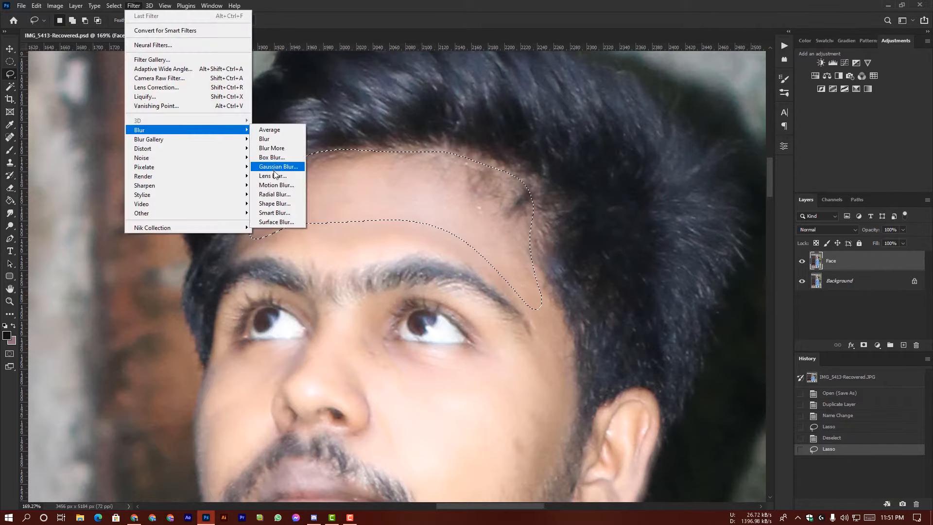
click(275, 168)
text(1)
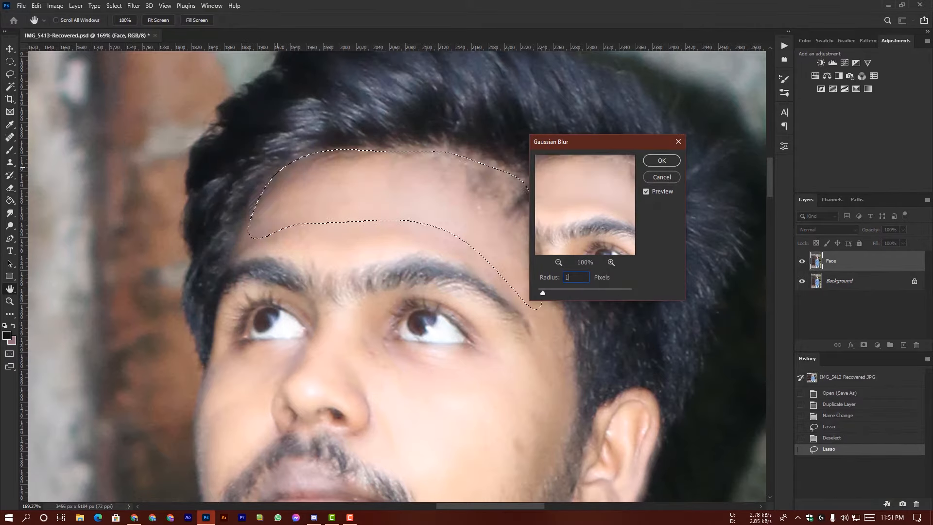
text(0)
key(Return)
key(ctrl+d)
scroll(273, 121, down, 3)
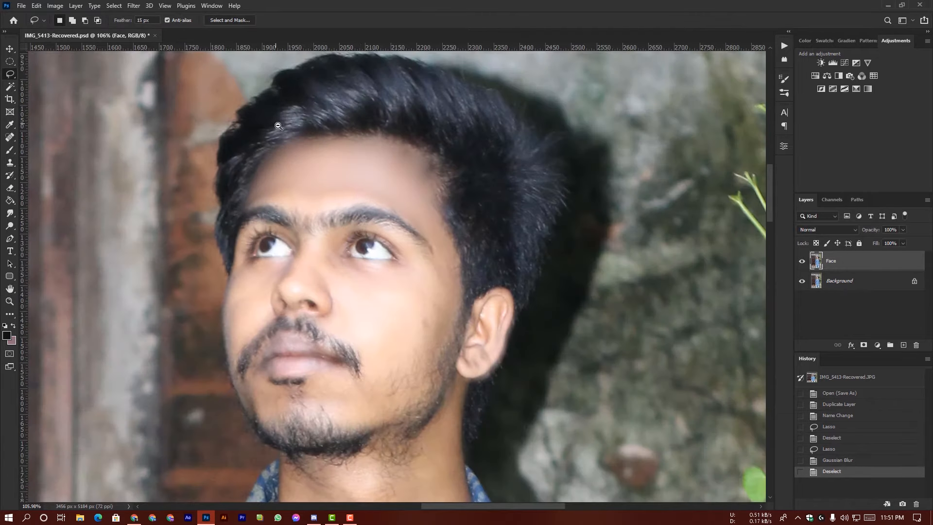
Lasso another small patch of facial skin, reapply the Gaussian Blur to it, and deselect
scroll(335, 187, up, 5)
mouse_move(209, 189)
mouse_down()
mouse_move(441, 214)
mouse_move(458, 227)
mouse_move(336, 253)
mouse_move(173, 237)
mouse_up()
key(ctrl+f)
key(ctrl+d)
scroll(378, 238, down, 8)
scroll(515, 252, up, 5)
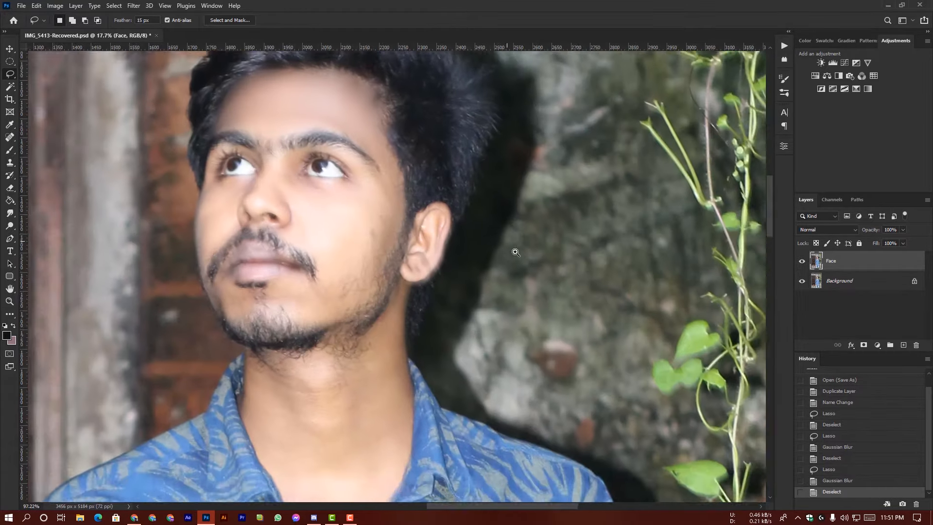
scroll(515, 253, up, 3)
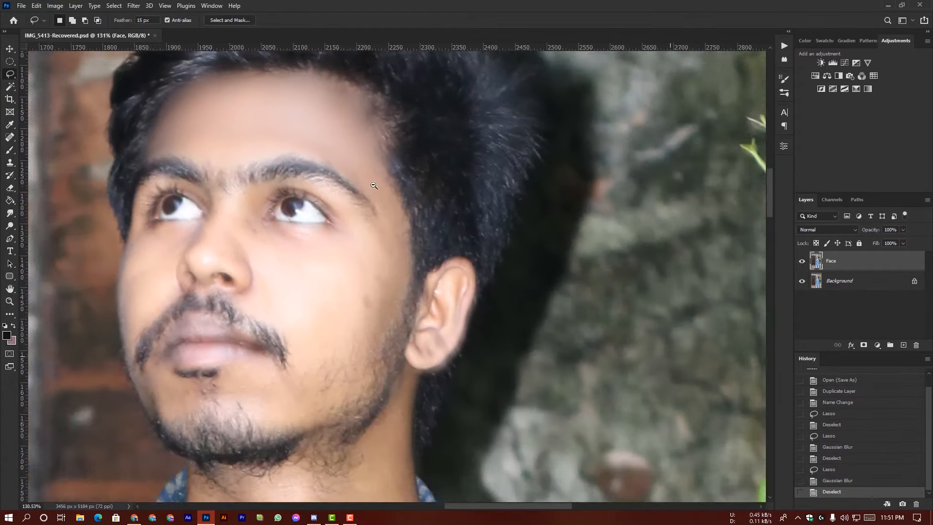
Lasso the temple skin between the eye and ear with a 10 px feather and apply a 15 px Gaussian Blur
scroll(373, 185, down, 1)
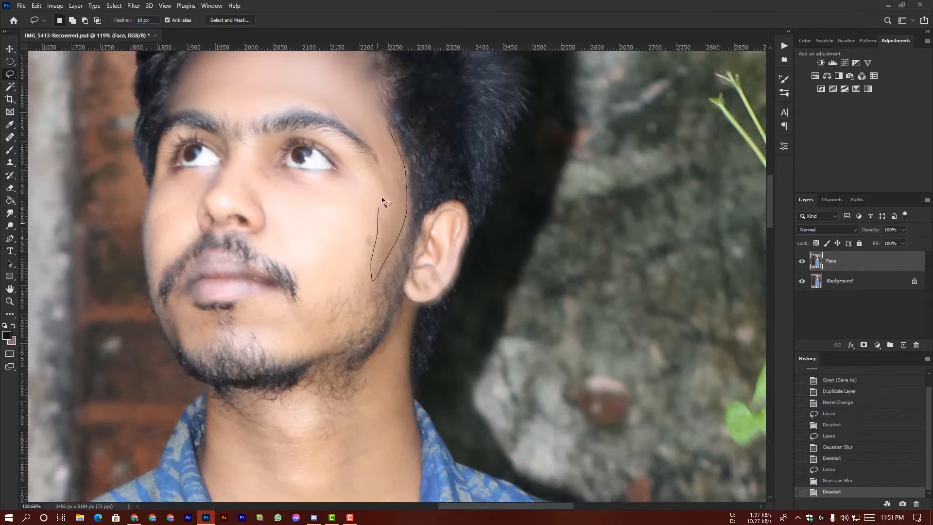
drag(373, 148, 376, 136)
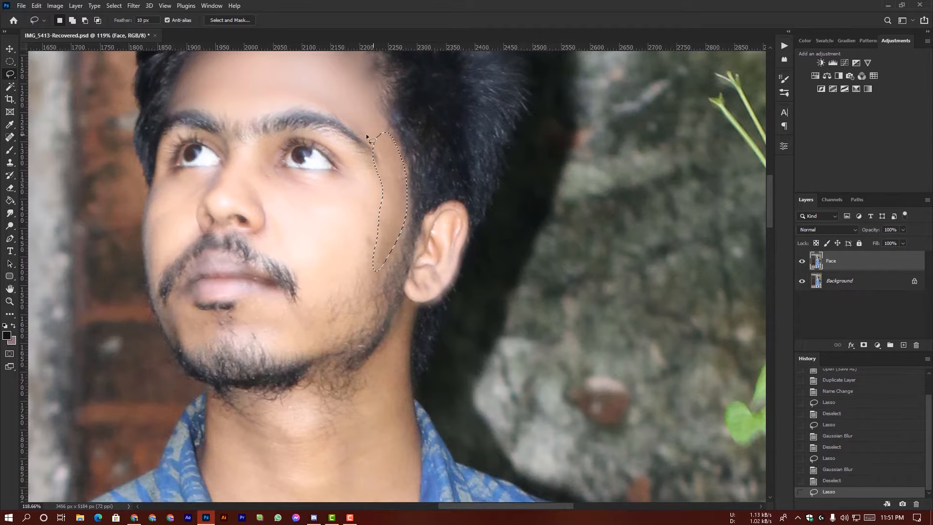
click(134, 6)
mouse_move(218, 130)
click(268, 166)
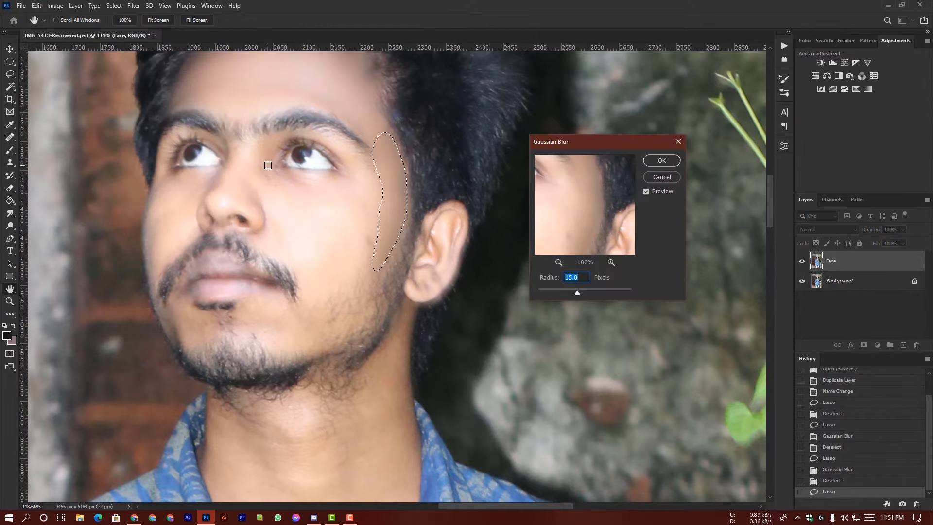
key(Return)
key(ctrl+d)
Smooth the cheek and the skin under the eyes with feathered lasso selections and Gaussian Blur
scroll(362, 188, up, 3)
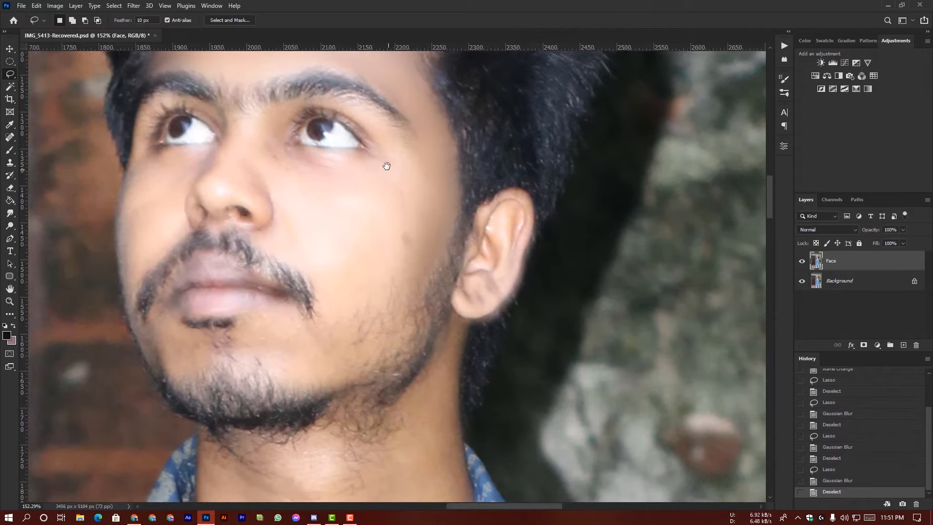
mouse_move(391, 156)
mouse_down()
mouse_move(373, 113)
mouse_move(408, 278)
mouse_move(293, 157)
mouse_up()
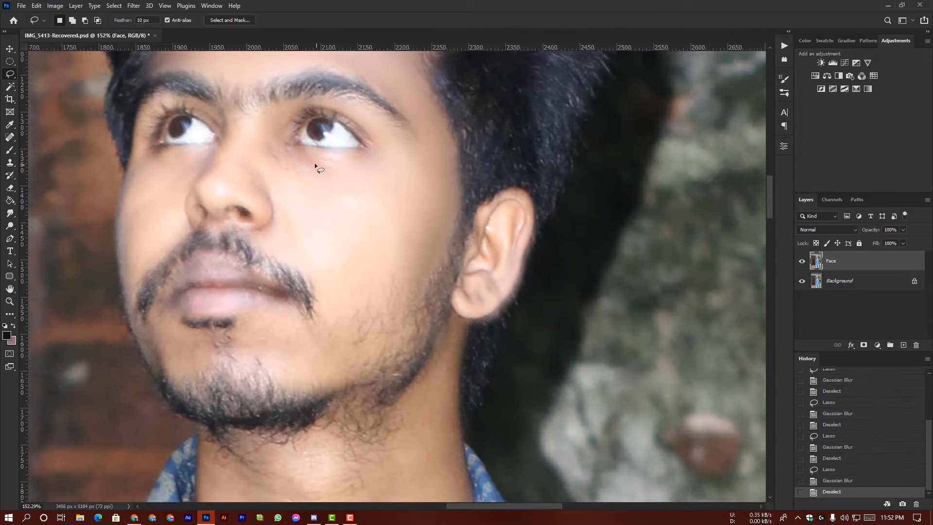
drag(304, 158, 289, 227)
key(Escape)
mouse_move(224, 139)
mouse_down()
mouse_move(216, 212)
mouse_move(267, 222)
mouse_up()
key(ctrl+0)
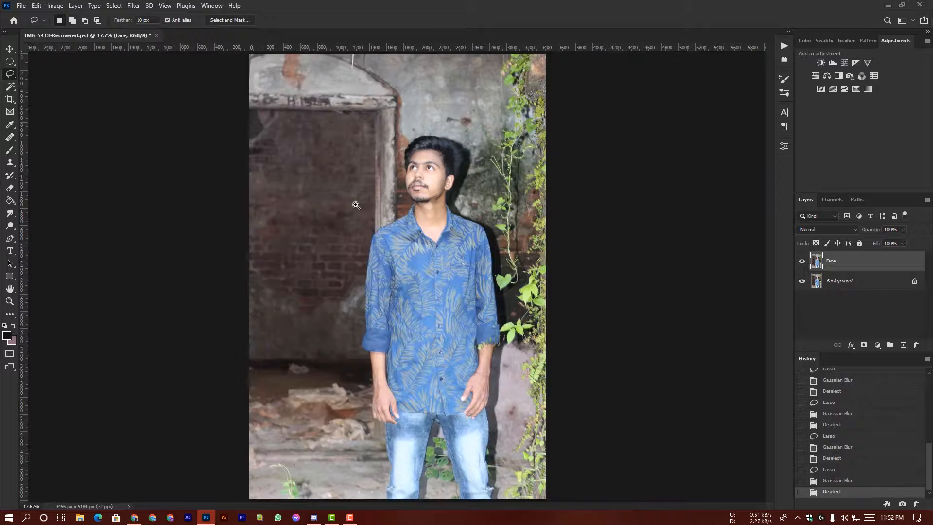
scroll(434, 176, up, 10)
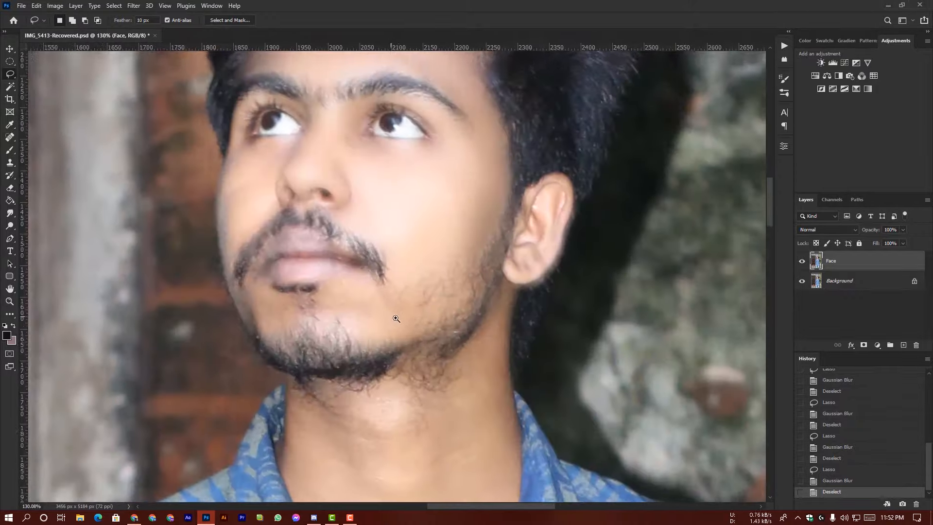
drag(419, 276, 321, 324)
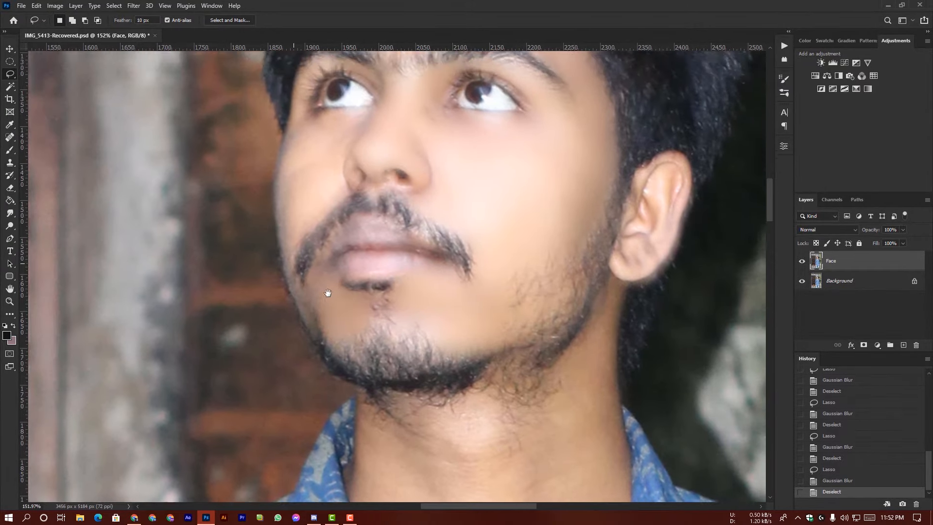
drag(296, 270, 317, 326)
click(456, 193)
key(ctrl+d)
mouse_move(330, 119)
mouse_down()
mouse_move(387, 122)
mouse_move(335, 128)
mouse_move(353, 202)
mouse_up()
key(ctrl+alt+f)
key(ctrl+d)
click(457, 193)
key(ctrl+z)
key(ctrl+z)
key(ctrl+z)
key(ctrl+d)
Lasso two small skin patches around the mouth and apply the Gaussian Blur to each
mouse_move(372, 129)
mouse_down()
mouse_move(336, 130)
mouse_move(371, 127)
mouse_up()
key(ctrl+alt+f)
key(ctrl+d)
mouse_move(352, 159)
mouse_down()
mouse_move(336, 159)
mouse_move(352, 159)
mouse_up()
key(ctrl+alt+f)
key(ctrl+d)
Lasso the narrow strip of skin along the jaw edge beside the moustache and blur it with the same Gaussian Blur
drag(396, 170, 350, 169)
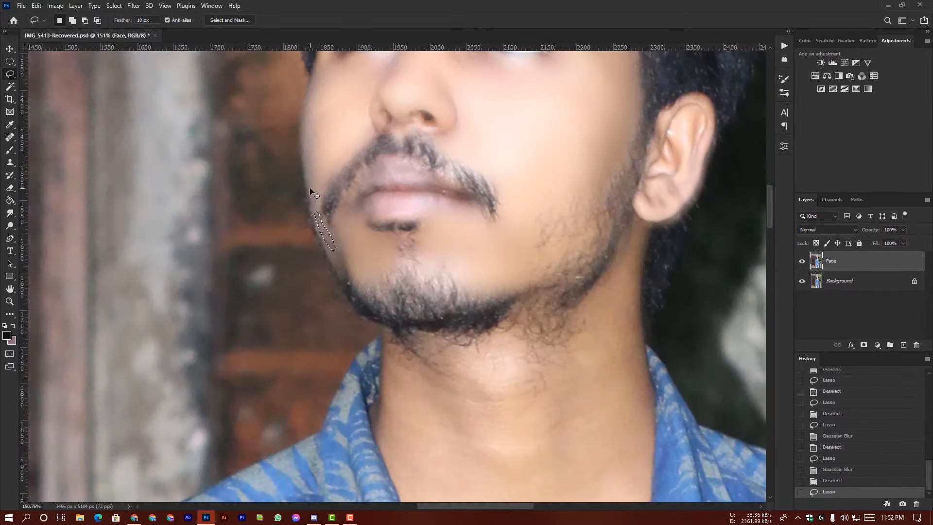
drag(308, 199, 321, 234)
key(ctrl+alt+f)
key(ctrl+d)
Smooth the neck skin patch by patch with feathered lasso selections and the same Gaussian Blur
mouse_move(414, 200)
mouse_down()
mouse_move(444, 189)
mouse_move(430, 189)
mouse_up()
mouse_move(444, 145)
mouse_down()
mouse_move(410, 188)
mouse_move(444, 142)
mouse_up()
key(ctrl+alt+f)
key(ctrl+d)
mouse_move(402, 247)
mouse_down()
mouse_move(360, 290)
mouse_move(401, 255)
mouse_move(373, 302)
mouse_move(389, 273)
mouse_up()
key(ctrl+alt+f)
key(ctrl+d)
key(ctrl+alt+f)
key(ctrl+d)
Select the remaining neck skin just below the beard, apply the Gaussian Blur, and deselect
mouse_move(335, 208)
mouse_down()
mouse_move(379, 222)
mouse_move(394, 243)
mouse_up()
key(ctrl+f)
key(Escape)
key(ctrl+alt+f)
key(ctrl+d)
scroll(381, 198, down, 1)
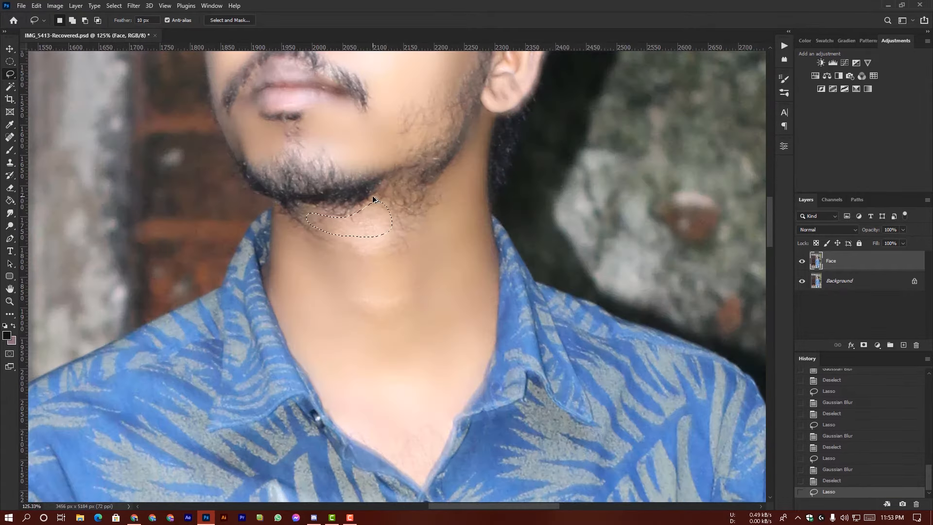
scroll(425, 204, down, 5)
scroll(425, 203, up, 3)
scroll(354, 225, down, 3)
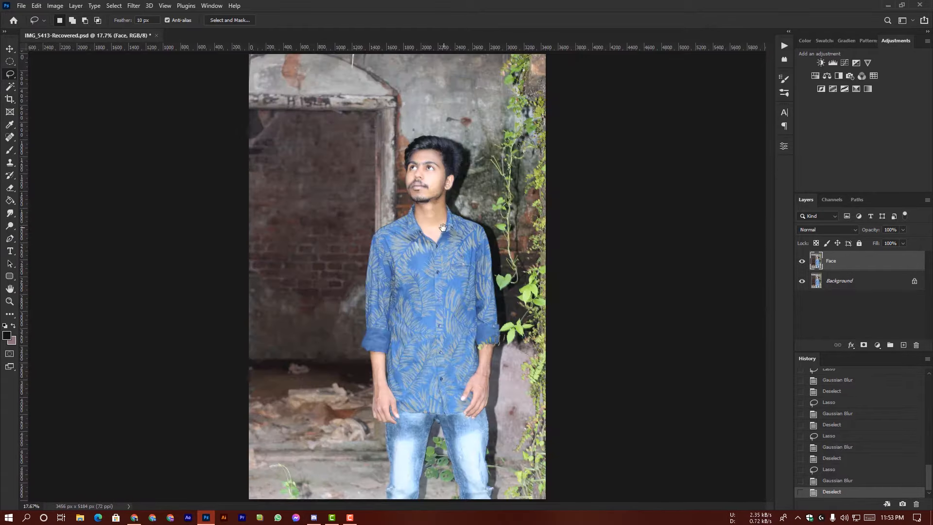
scroll(443, 226, down, 1)
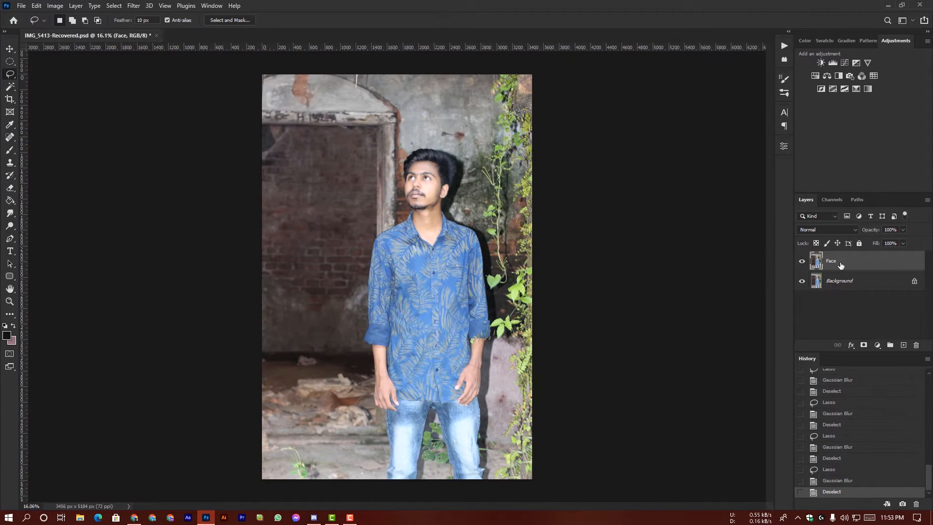
Open Liquify on the Face layer and reduce the warp brush size to 250
click(136, 6)
click(189, 95)
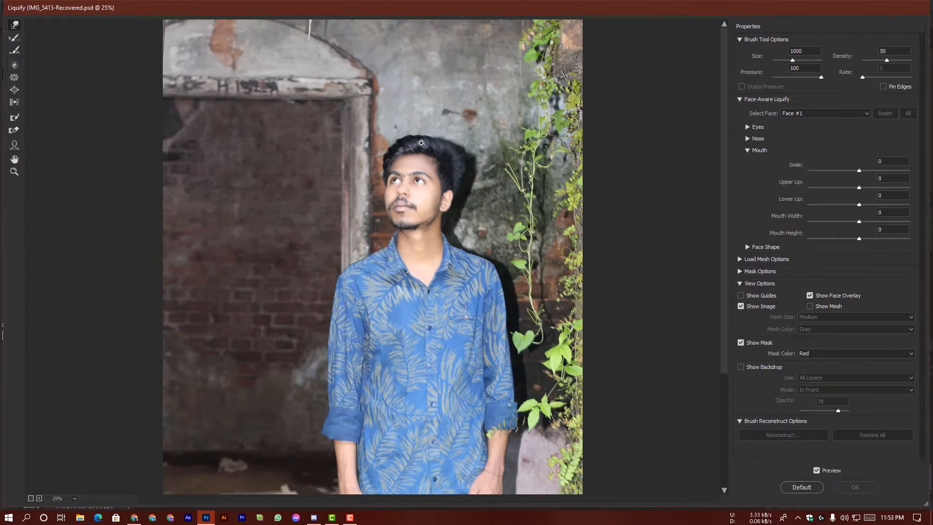
click(421, 144)
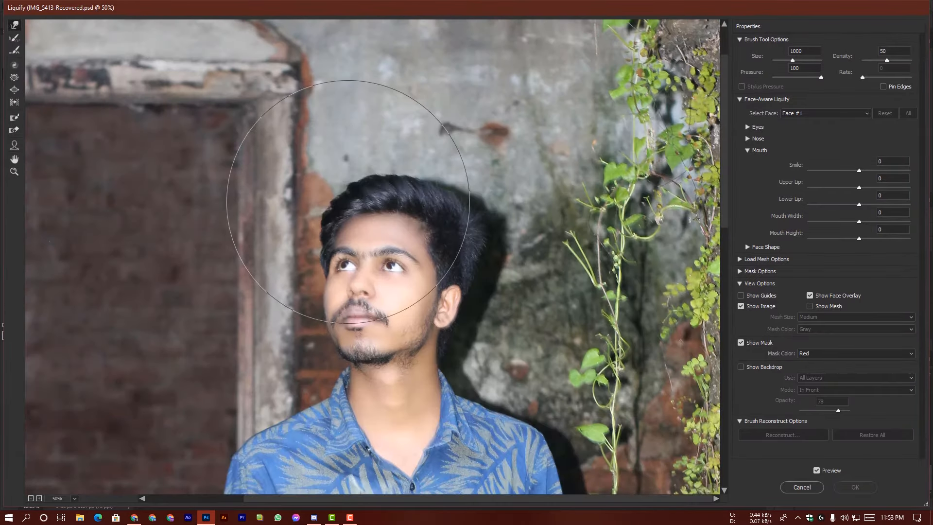
key(bracketleft)
key(bracketleft)
key(bracketleft)
key(bracketleft)
key(bracketleft)
key(bracketleft)
key(bracketleft)
Push the outline of the hair outward at the side and top for more volume and apply the Liquify changes
drag(335, 225, 318, 232)
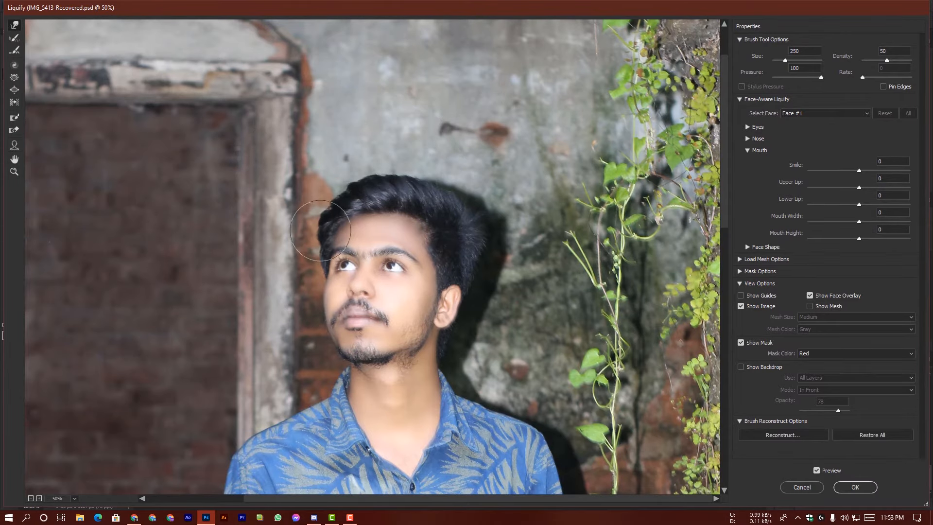
drag(351, 193, 354, 182)
drag(412, 187, 416, 176)
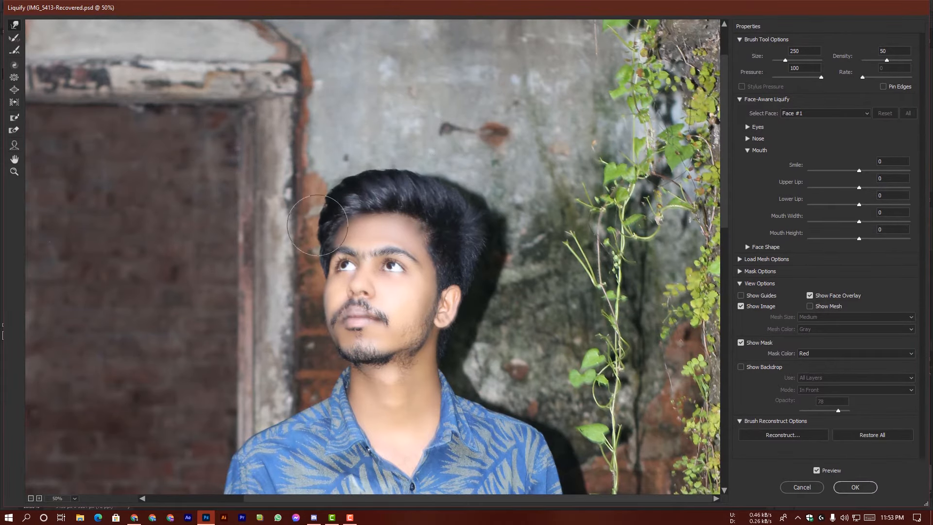
key(ctrl+equal)
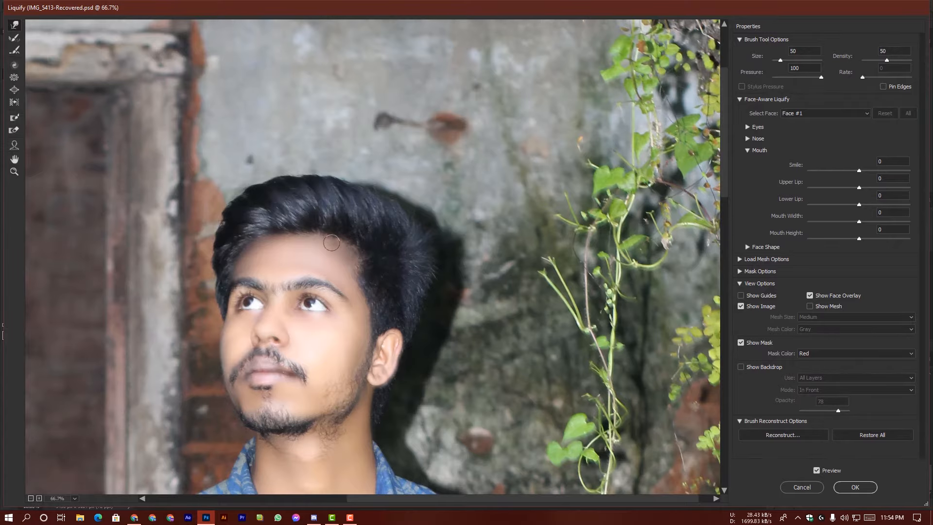
key(Return)
Smudge the hair edge along the forehead with a soft round Smudge tool brush at 30% strength
drag(466, 225, 513, 225)
scroll(387, 129, up, 6)
key(r)
right_click(362, 218)
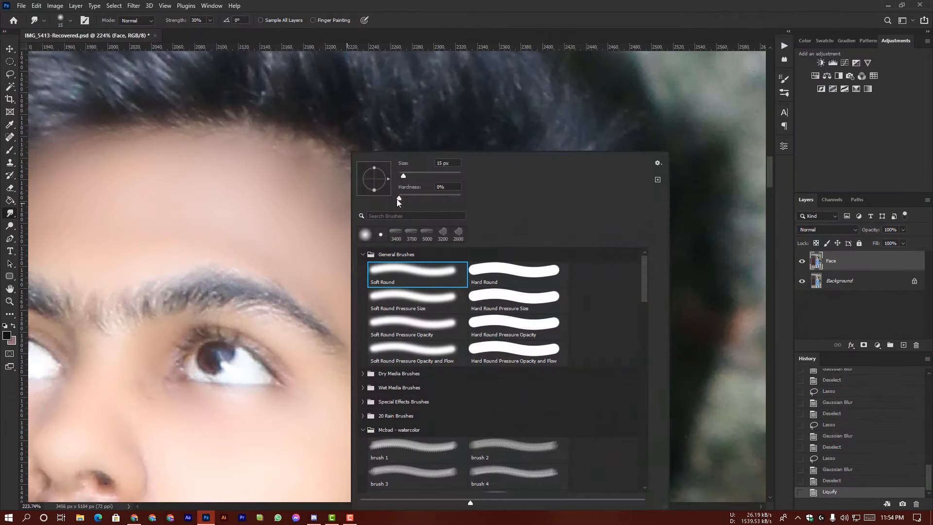
click(318, 190)
click(203, 21)
mouse_move(363, 228)
mouse_down()
mouse_move(374, 199)
mouse_move(340, 165)
mouse_up()
mouse_move(340, 165)
mouse_down()
mouse_move(280, 140)
mouse_move(204, 136)
mouse_up()
key(ctrl+0)
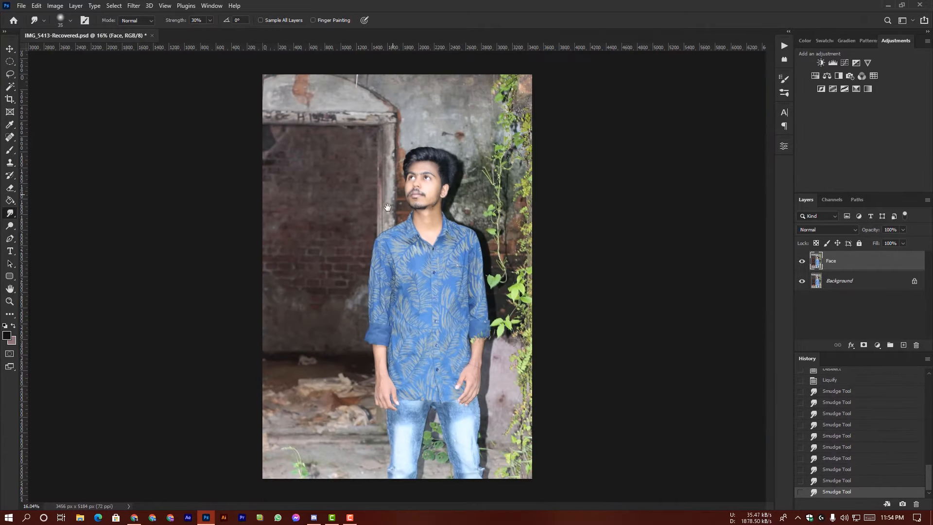
Duplicate the Face layer and rename the copy as Color
drag(889, 262, 903, 345)
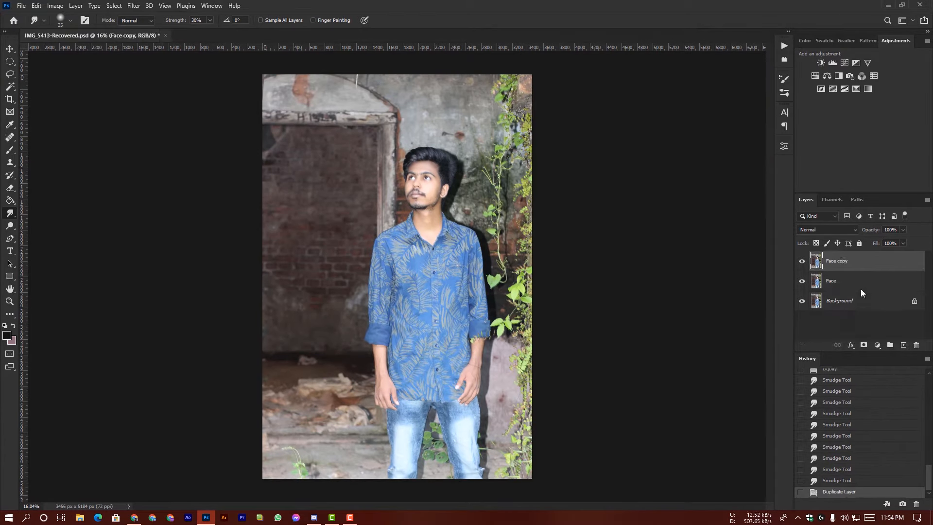
double_click(842, 262)
text(Color)
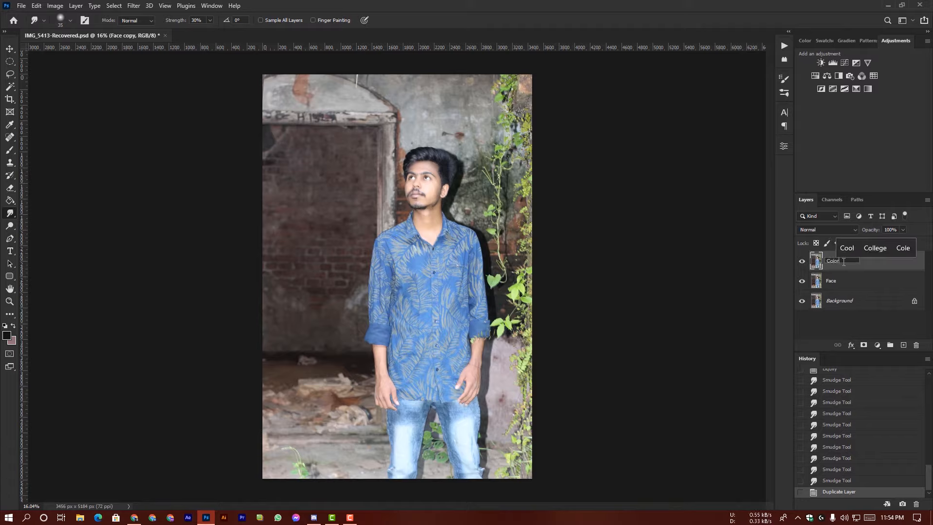
key(Return)
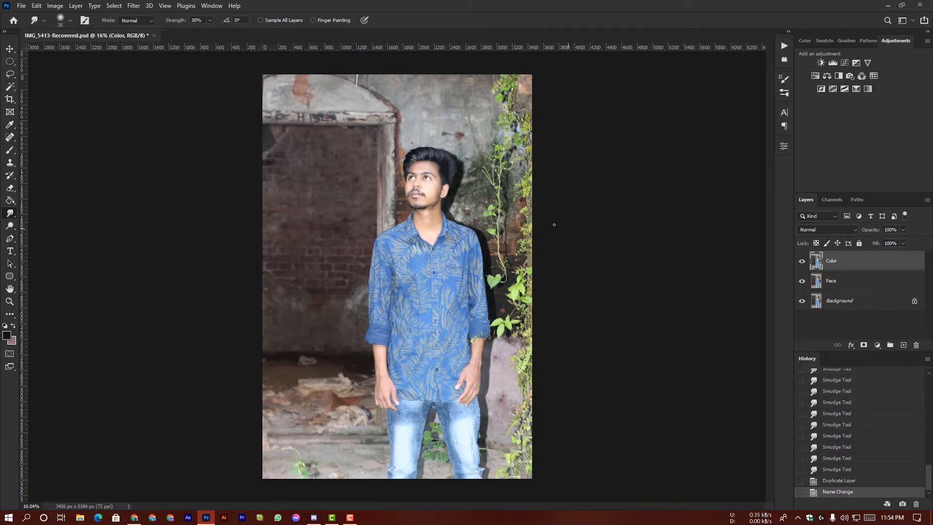
Open the Camera Raw Filter on the Color layer and set Exposure to -0.10, Blacks to -67 and Whites to -76
click(134, 5)
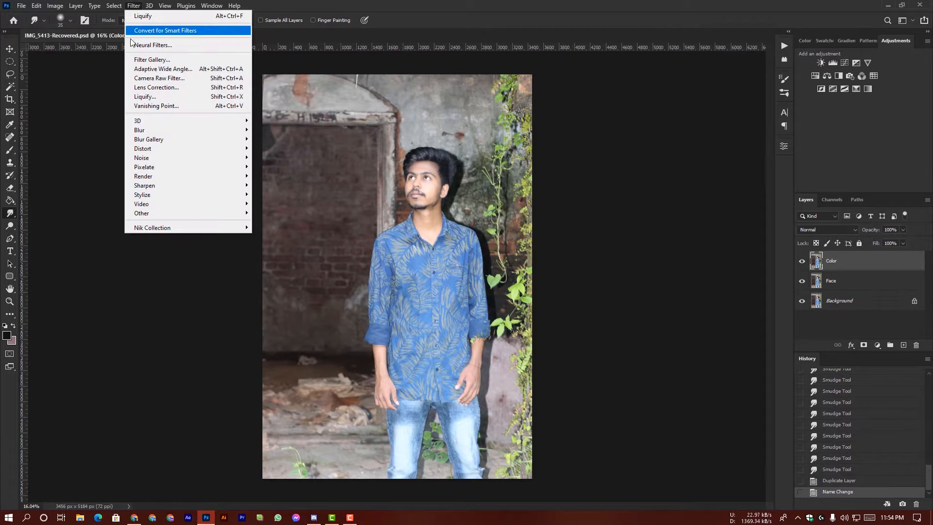
click(158, 77)
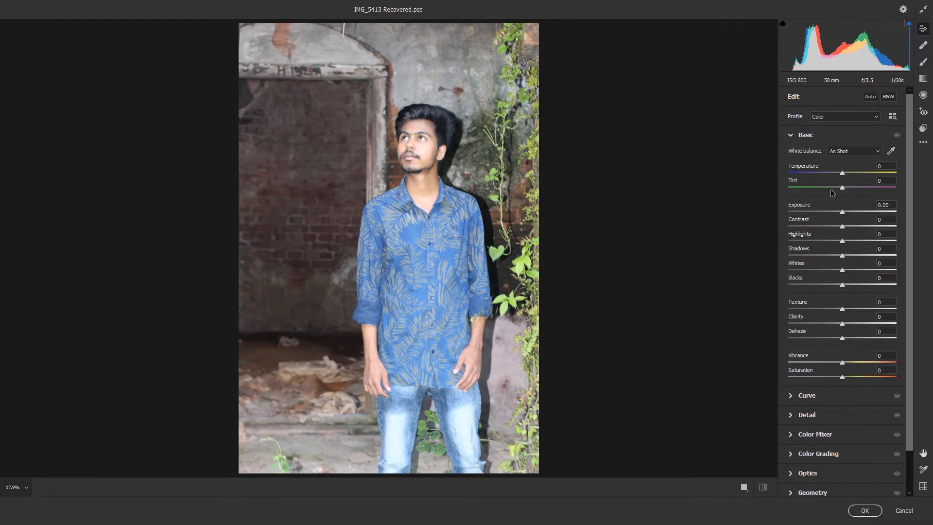
drag(844, 214, 843, 214)
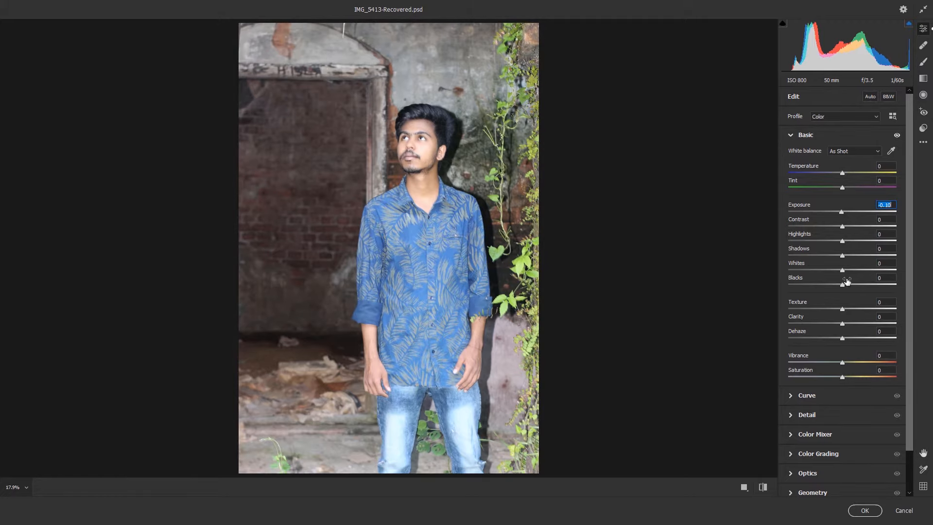
drag(843, 285, 801, 270)
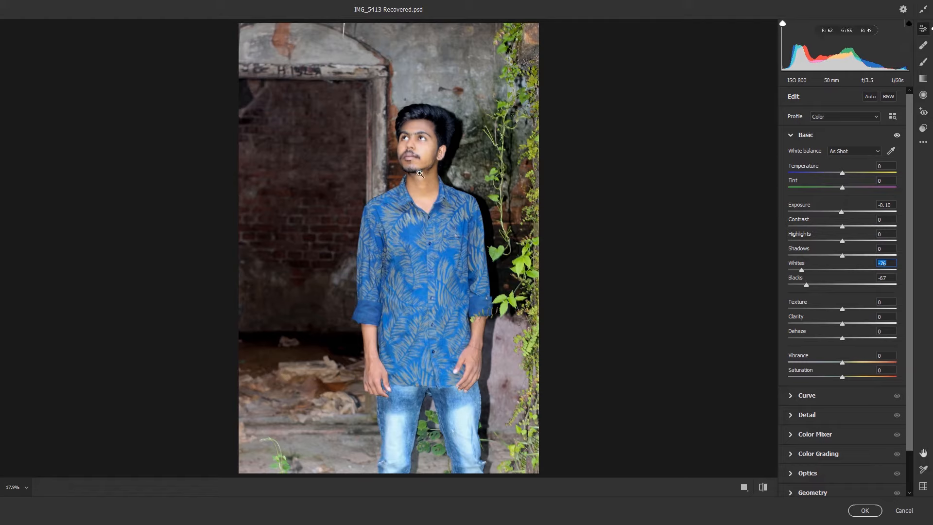
Set Highlights to +23, Shadows to -15, Texture to +44 and Clarity to +14
drag(856, 240, 834, 258)
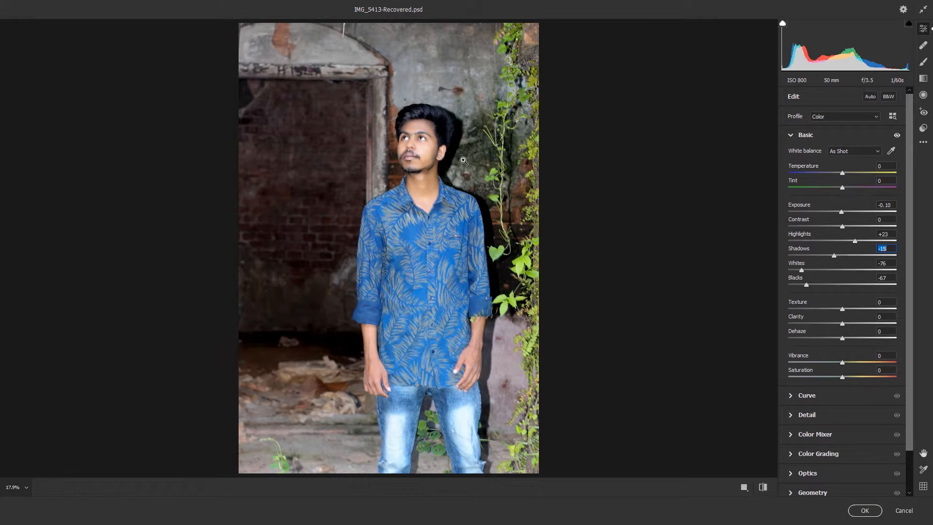
mouse_move(846, 309)
mouse_down()
mouse_move(873, 316)
mouse_move(851, 326)
mouse_up()
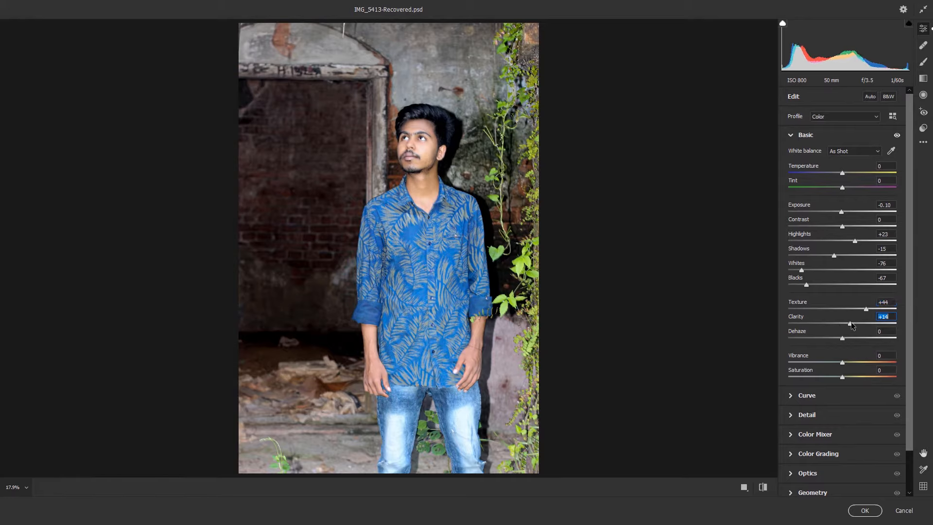
Set Clarity to +18, Vibrance to +39, Saturation to +2 and Contrast to -2 in the Basic adjustments
mouse_move(845, 364)
mouse_down()
mouse_move(863, 362)
mouse_move(844, 380)
mouse_up()
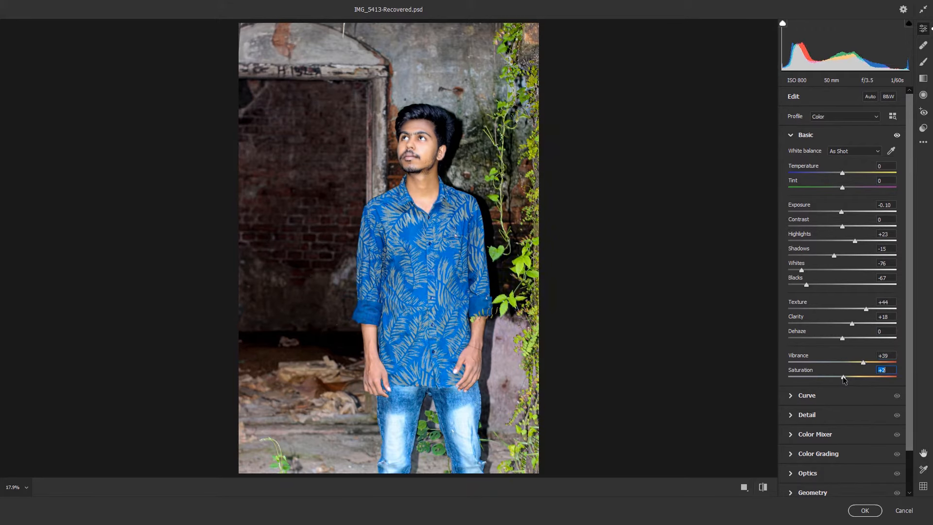
mouse_move(842, 227)
mouse_down()
mouse_move(851, 226)
mouse_move(841, 228)
mouse_up()
scroll(835, 292, down, 2)
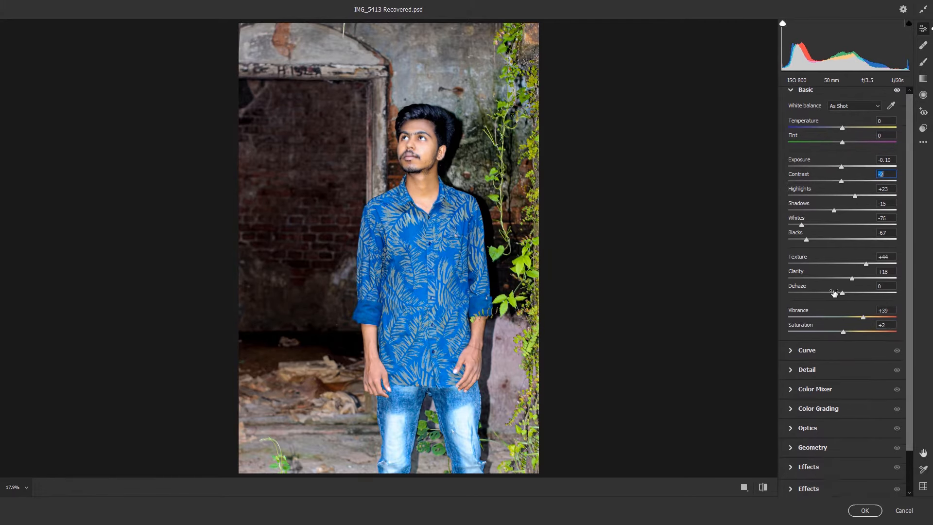
Raise Noise Reduction slightly in the Detail adjustments, leaving the tone curve linear
click(791, 349)
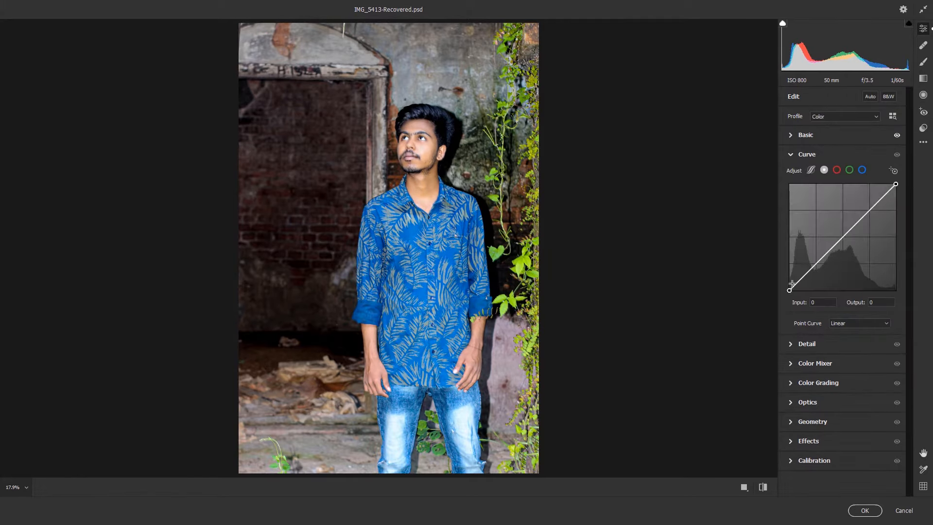
click(795, 155)
click(792, 175)
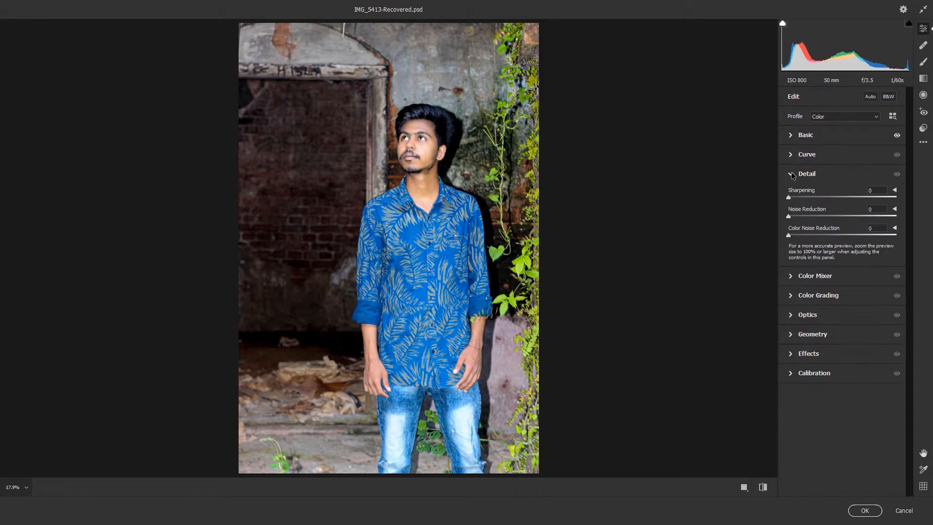
drag(796, 218, 808, 217)
Raise the luminance and lower the saturation of Oranges slightly in the Color Mixer, and apply the filter
click(795, 282)
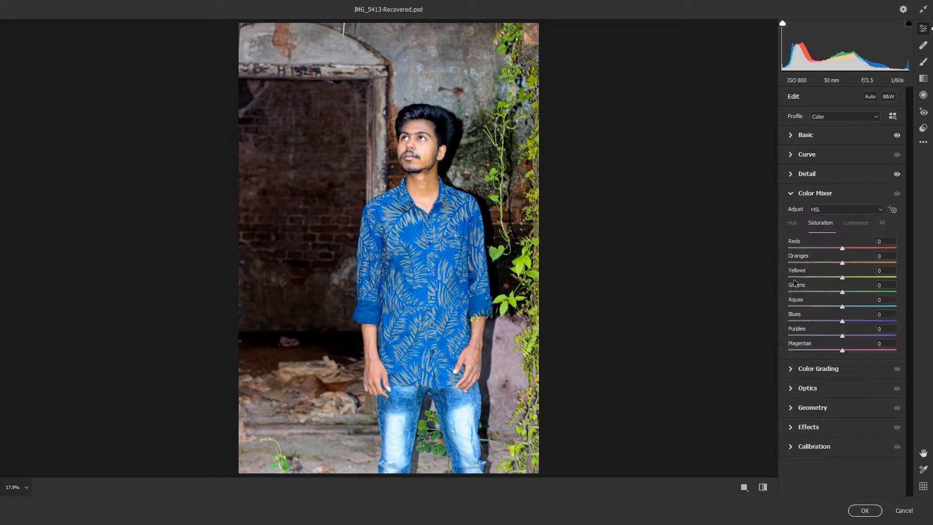
click(855, 223)
drag(847, 265, 856, 263)
click(826, 223)
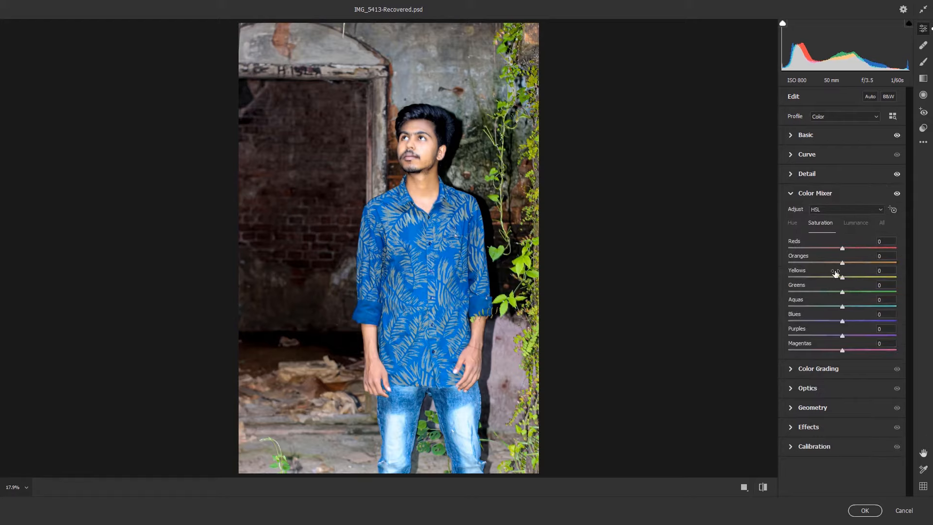
drag(841, 264, 834, 265)
click(864, 511)
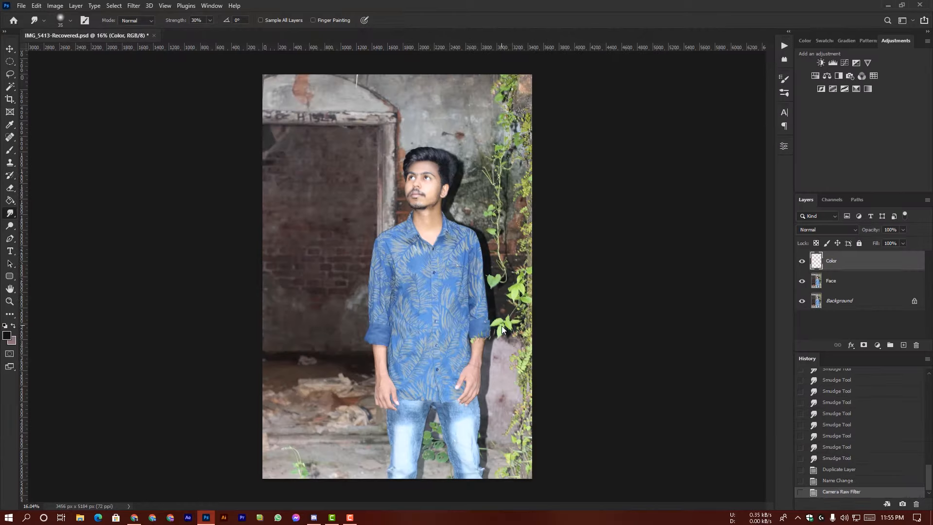
Toggle the visibility of the Face and Color layers to compare the image before and after grading
click(802, 281)
click(801, 262)
click(802, 261)
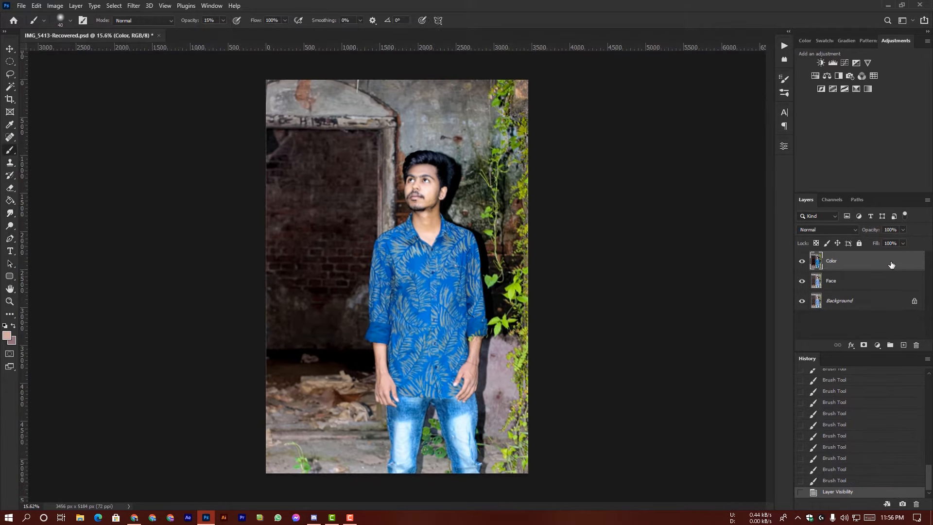
Duplicate the Color layer and save the document with the offered Photoshop format options
drag(835, 261, 903, 345)
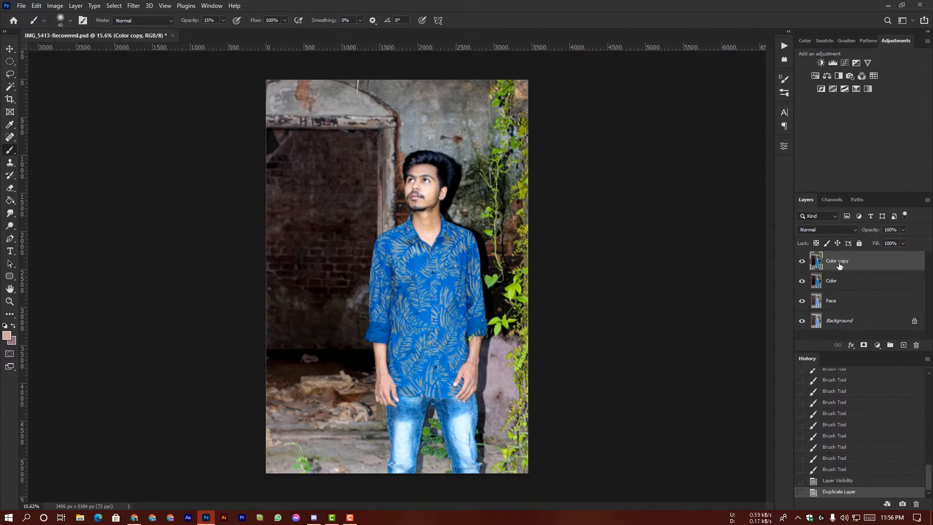
key(ctrl+s)
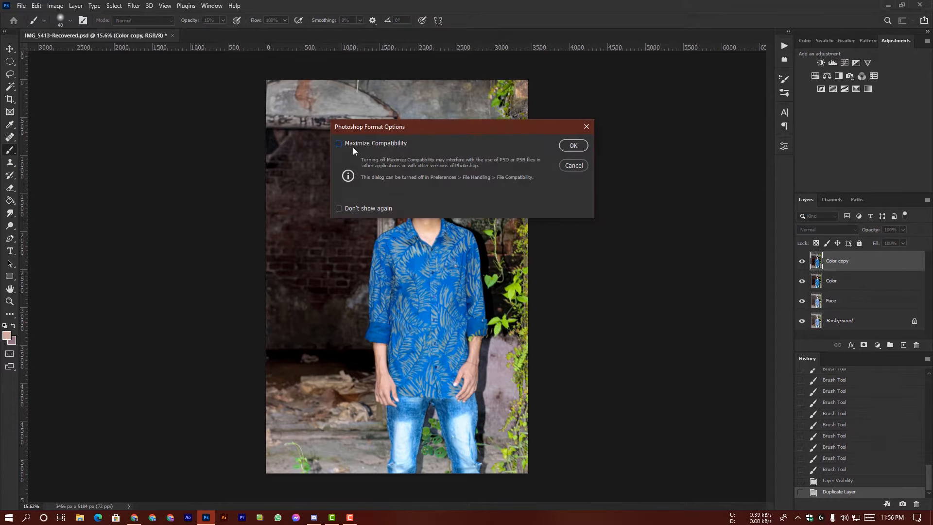
click(574, 149)
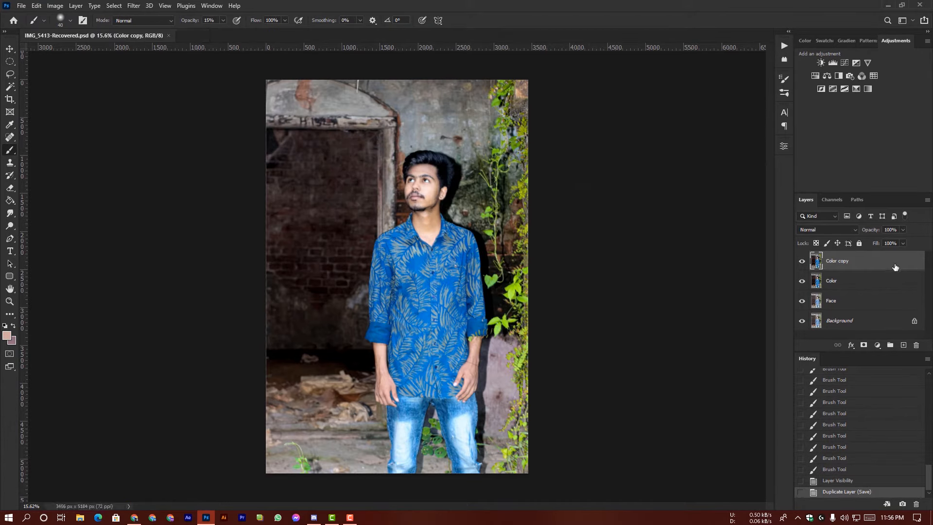
Rename the duplicated Color layer as Night
double_click(839, 261)
text(Night)
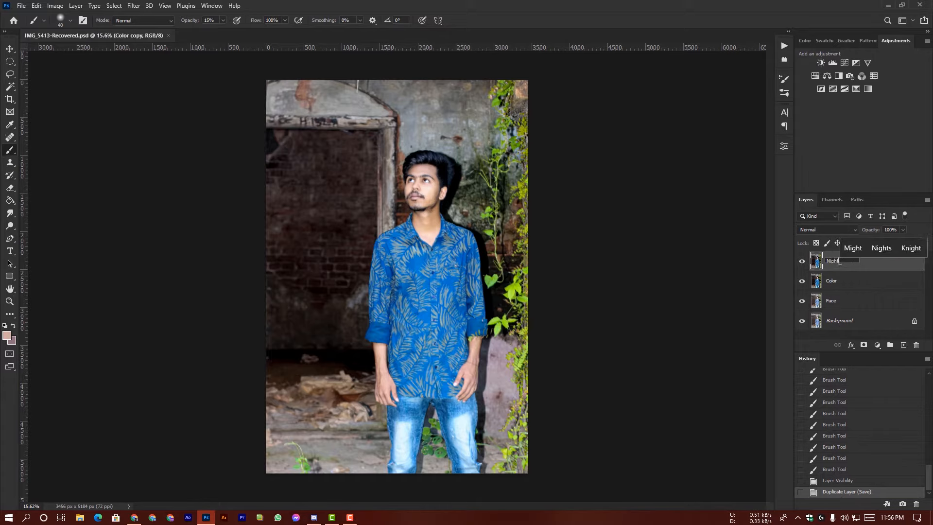
key(Return)
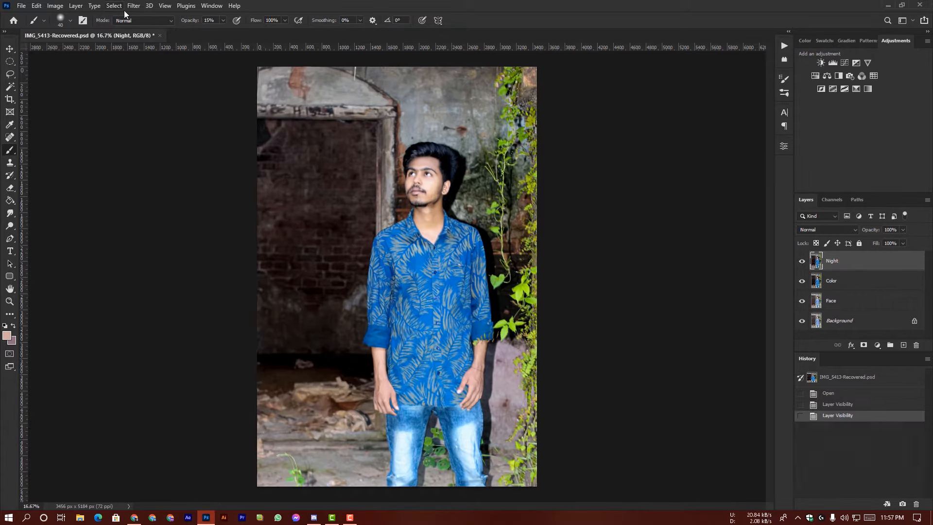
Open the Camera Raw Filter on the Night layer and draw a radial filter around the man, resetting its edits and inverting it
click(134, 5)
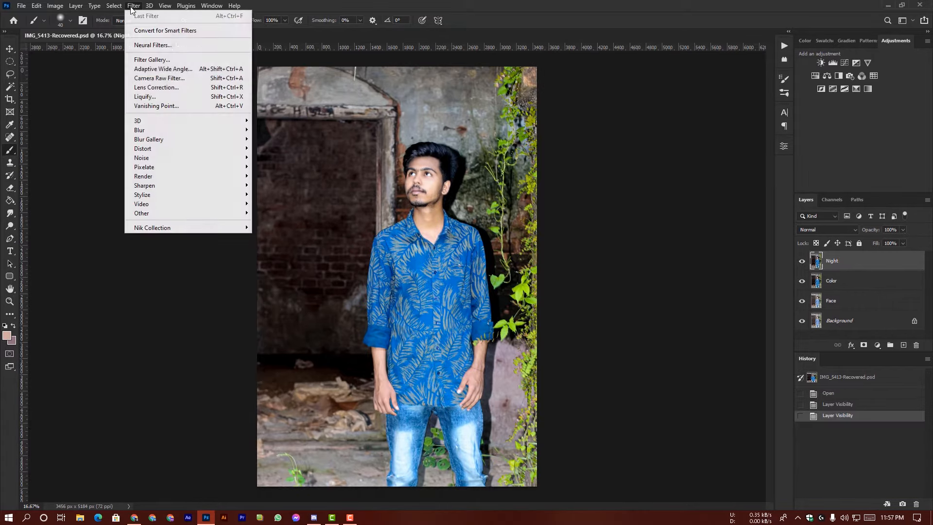
click(158, 78)
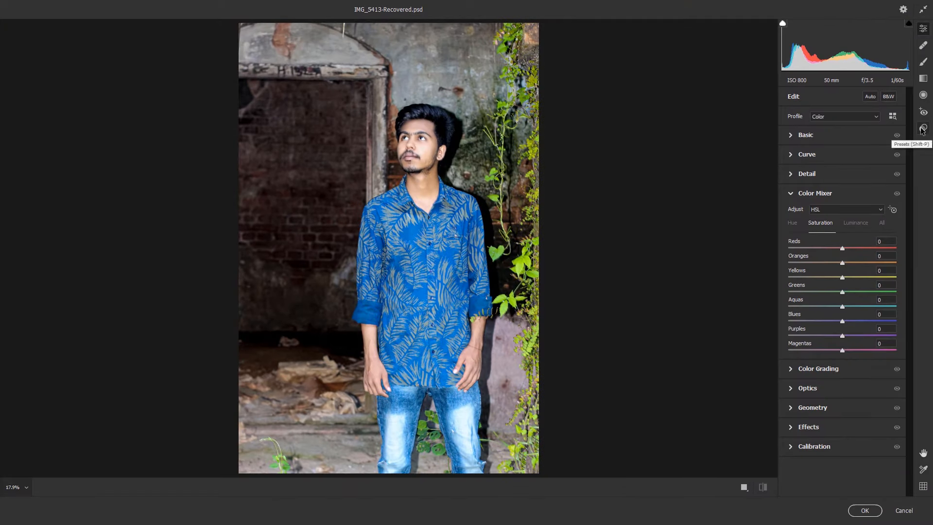
click(923, 95)
drag(377, 129, 517, 332)
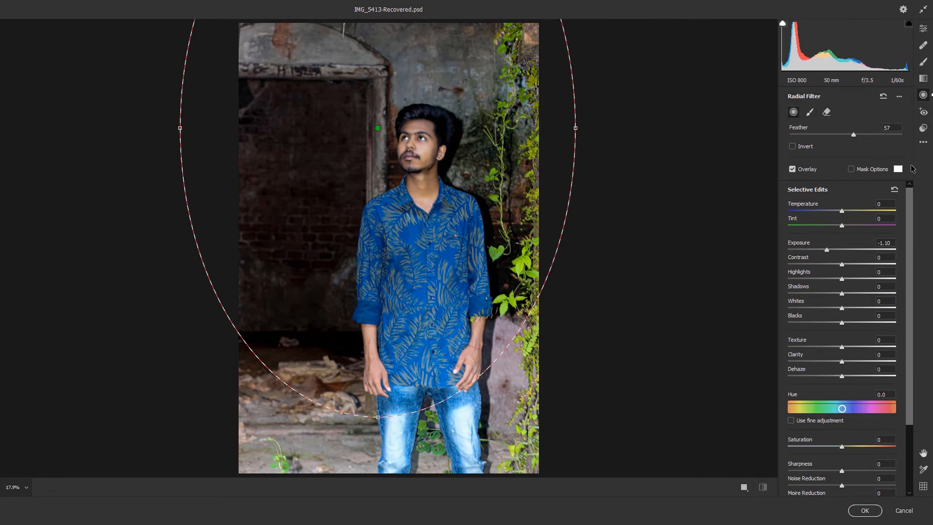
click(894, 189)
drag(397, 146, 416, 230)
click(804, 148)
Fit the radial filter as a tall ellipse around the man and set its Exposure to -3.40
drag(488, 145, 487, 166)
drag(594, 234, 488, 234)
key(alt)
drag(431, 209, 483, 259)
drag(842, 249, 797, 252)
drag(435, 330, 436, 292)
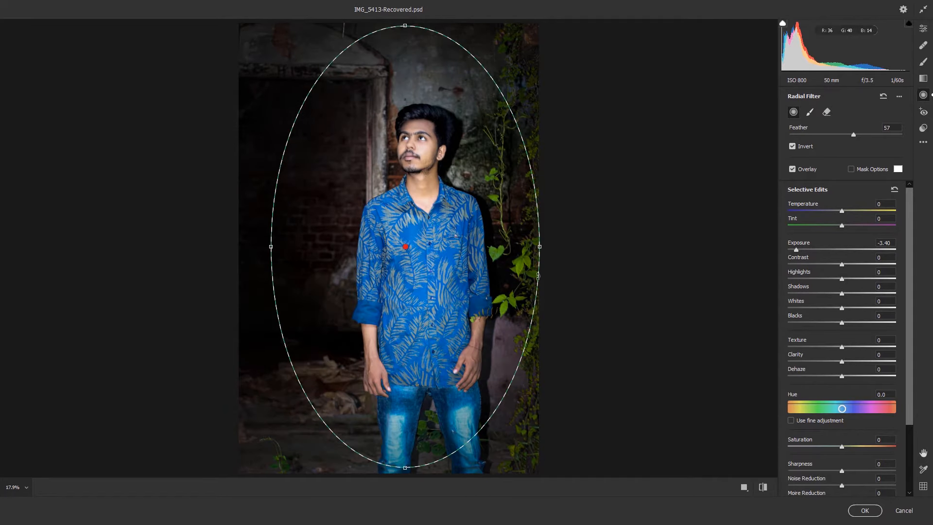
Widen and lengthen the radial filter ellipse so it extends past the photo's upper and lower edges
drag(539, 249, 571, 250)
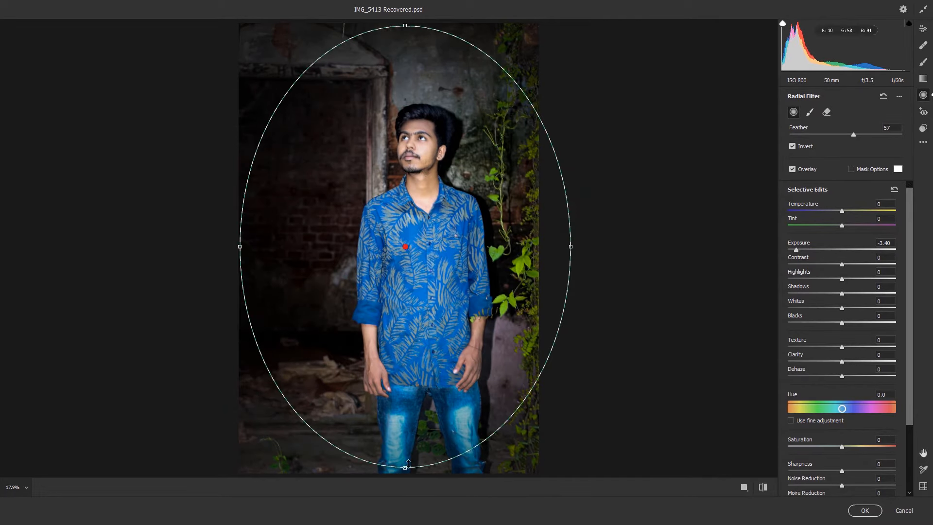
drag(406, 470, 409, 502)
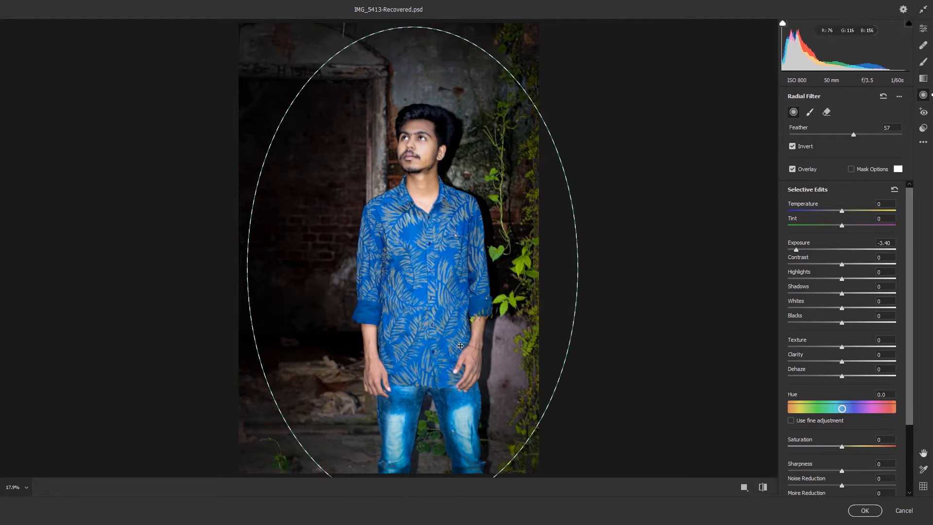
key(ctrl+minus)
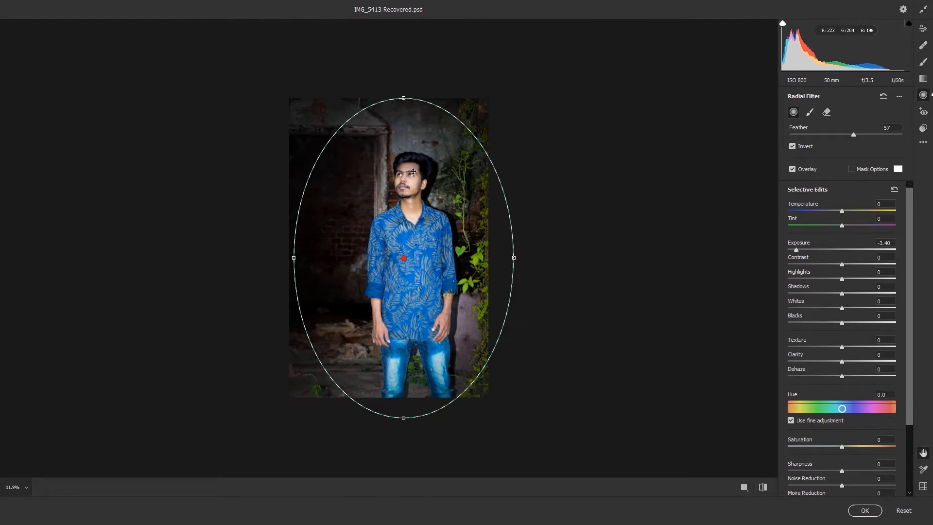
drag(403, 96, 406, 82)
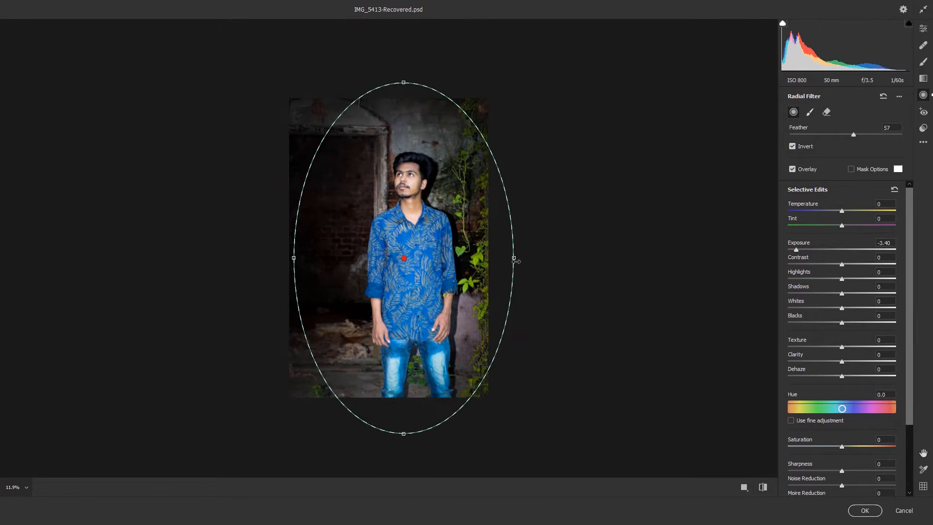
drag(513, 260, 515, 261)
scroll(458, 269, down, 1)
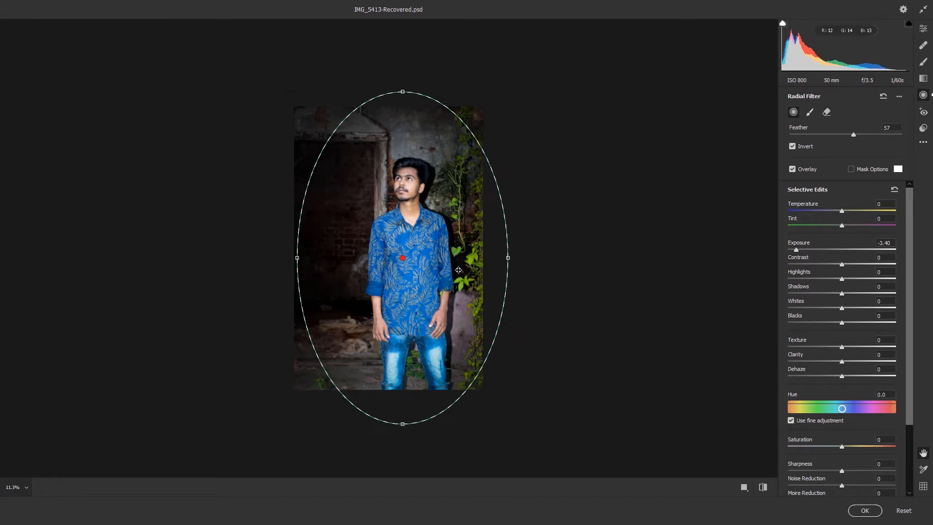
scroll(422, 238, up, 3)
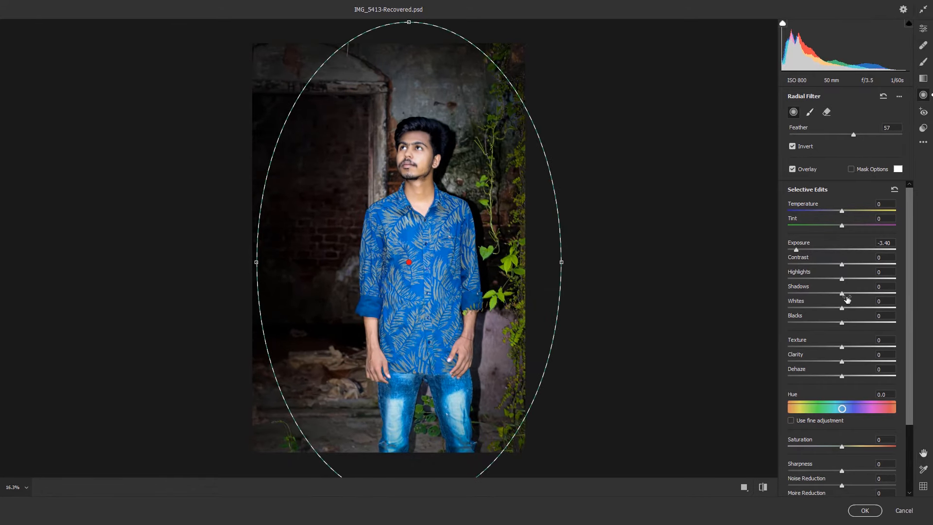
Set the radial filter's Contrast to +38, Blacks to -13 and Temperature to -50
drag(842, 265, 862, 264)
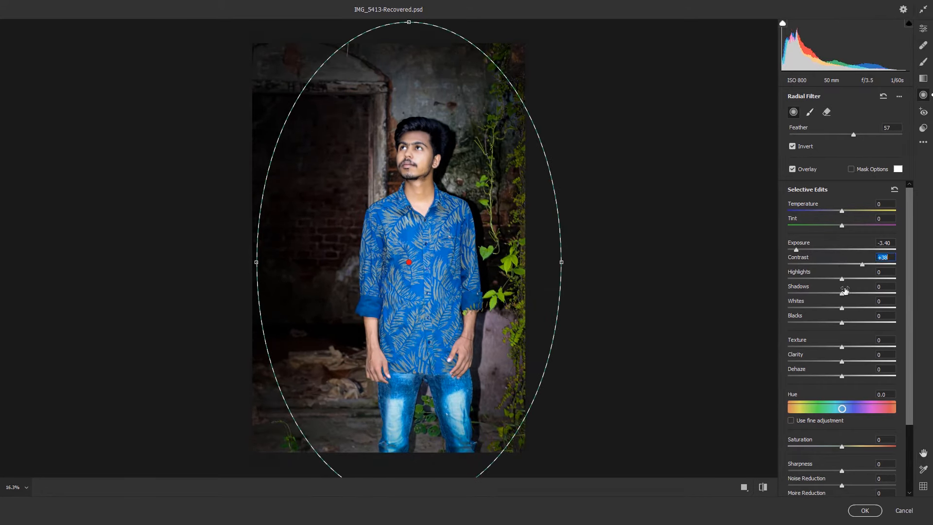
drag(842, 322, 835, 321)
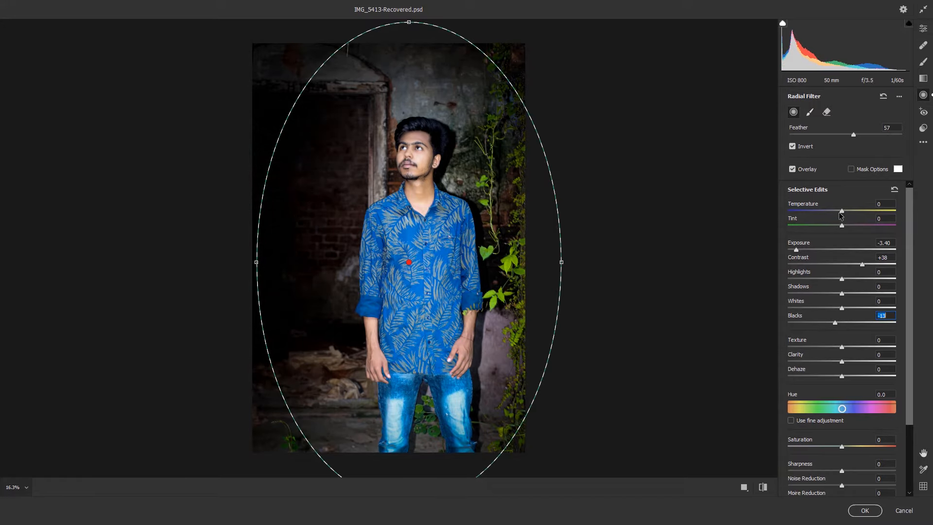
drag(841, 211, 814, 212)
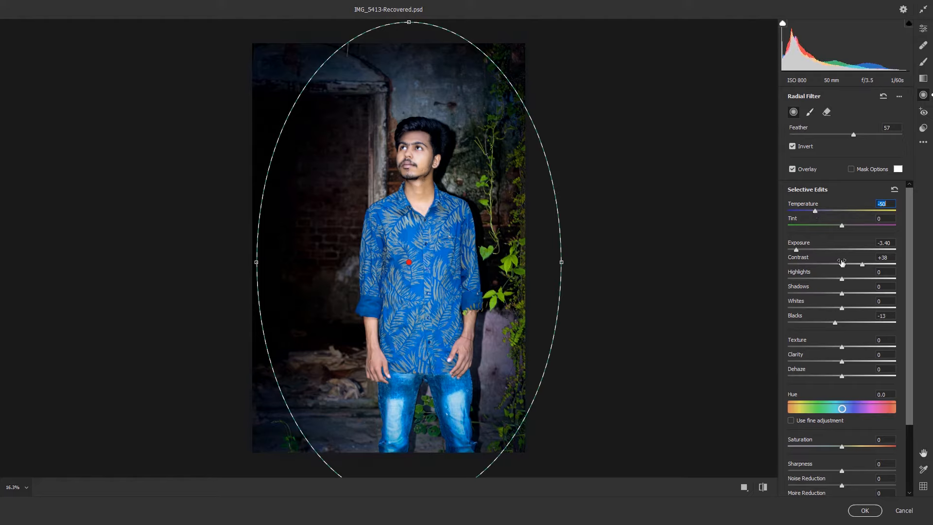
Set the radial filter's Contrast to +68, Blacks to +11, Clarity to +23, Dehaze to +59 and Saturation to -19
mouse_move(864, 265)
mouse_down()
mouse_move(889, 264)
mouse_move(879, 265)
mouse_up()
mouse_move(835, 321)
mouse_down()
mouse_move(869, 321)
mouse_move(847, 322)
mouse_up()
mouse_move(843, 377)
mouse_down()
mouse_move(880, 376)
mouse_move(870, 363)
mouse_move(829, 373)
mouse_up()
scroll(845, 377, down, 3)
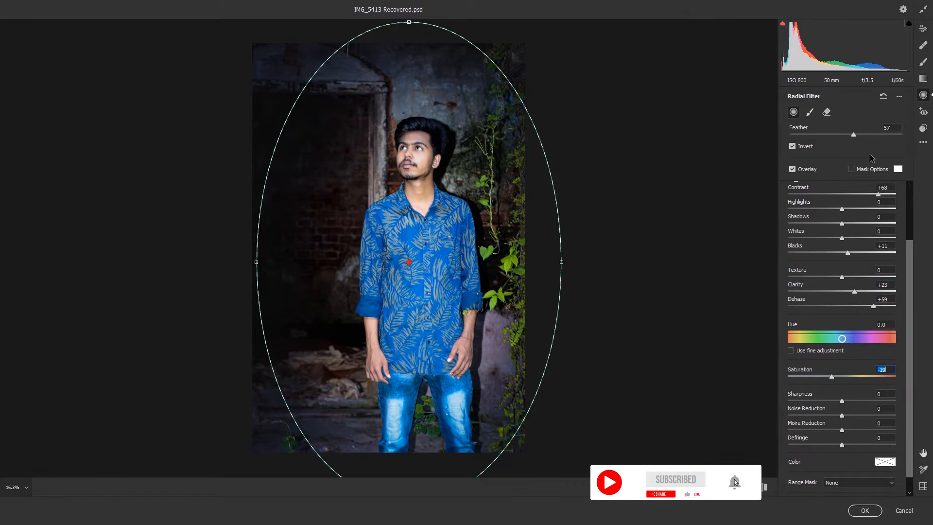
Return to the global edits and set the Greens saturation to +36 and the Aquas hue to -96 in the Color Mixer
click(923, 29)
drag(842, 291, 791, 312)
click(794, 223)
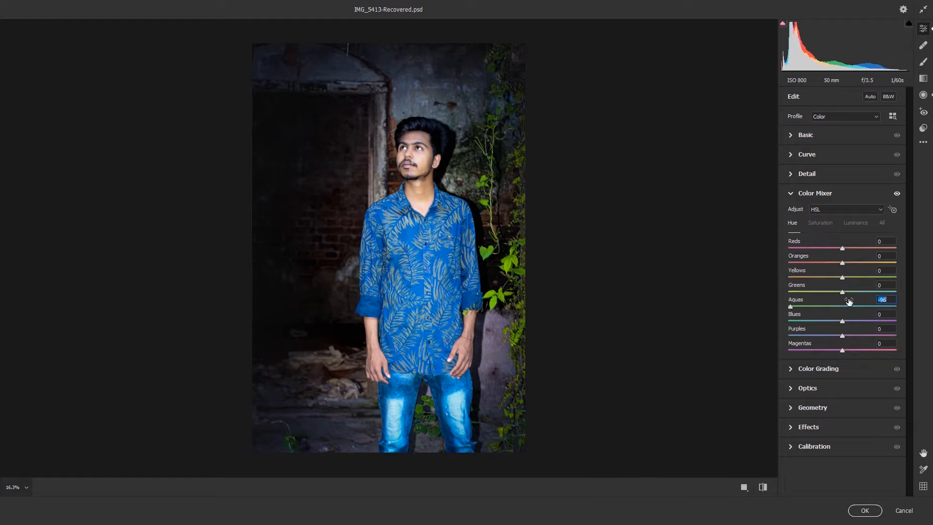
Set the Color Mixer hues to +21 for Greens and -67 for Aquas, returning Yellows to 0 after trying a shift
drag(843, 279, 890, 281)
double_click(881, 270)
text(0)
key(Return)
mouse_move(841, 293)
mouse_down()
mouse_move(792, 292)
mouse_move(859, 292)
mouse_up()
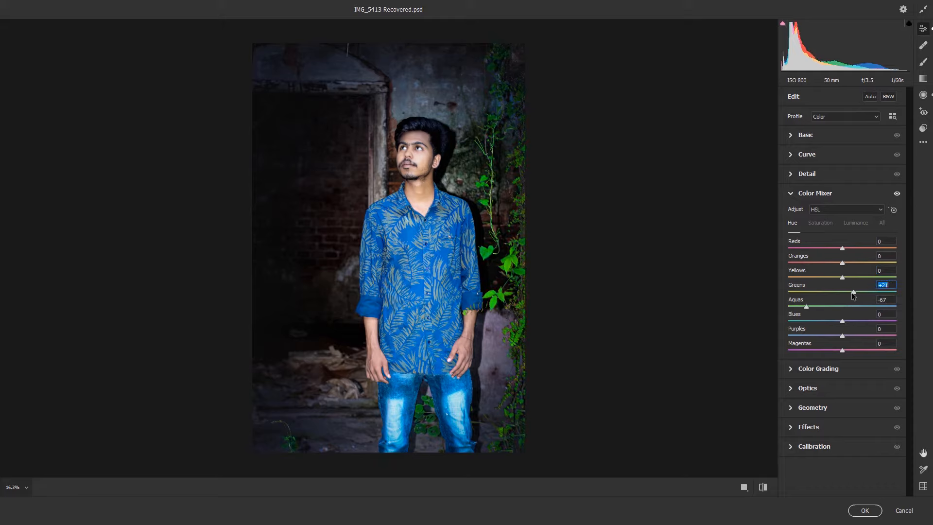
Set Exposure to -0.35, Whites to +34 and Blacks to -14 in the Basic adjustments, keeping Temperature at 0
click(791, 136)
drag(841, 173, 836, 173)
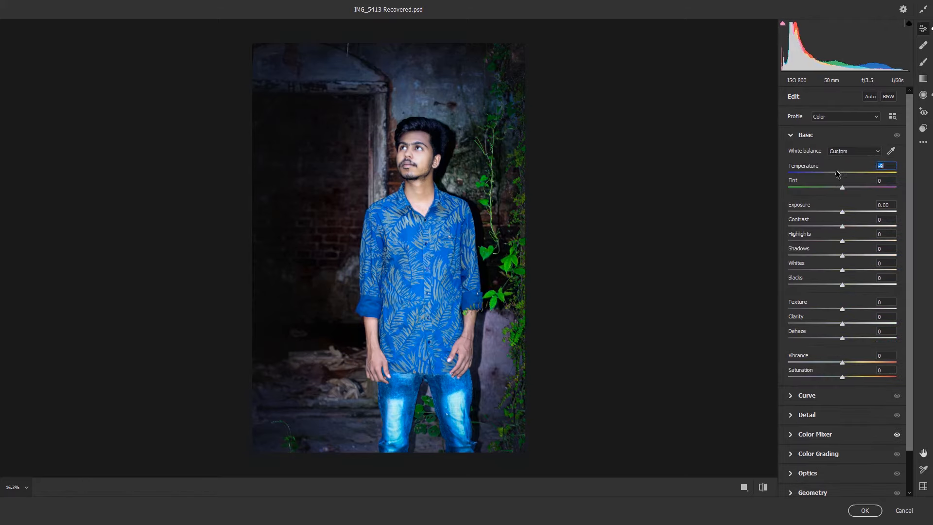
drag(843, 213, 839, 215)
drag(842, 271, 833, 287)
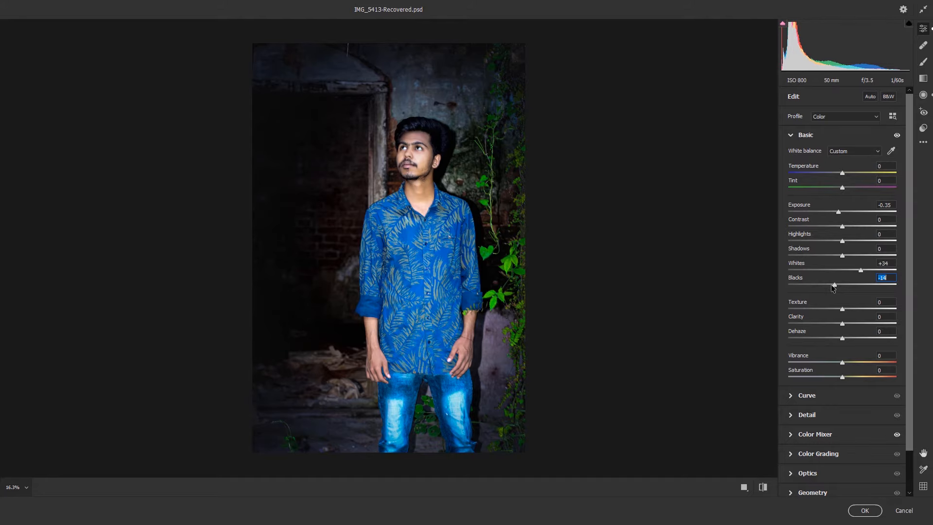
Check the man's face up close and set the Oranges saturation to -13 in the Color Mixer
drag(455, 236, 451, 249)
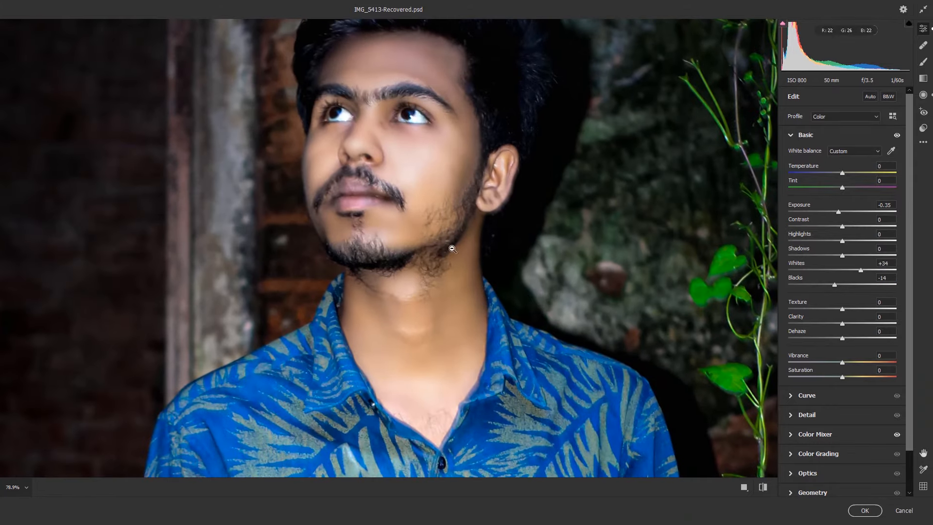
scroll(452, 249, down, 1)
scroll(862, 339, down, 2)
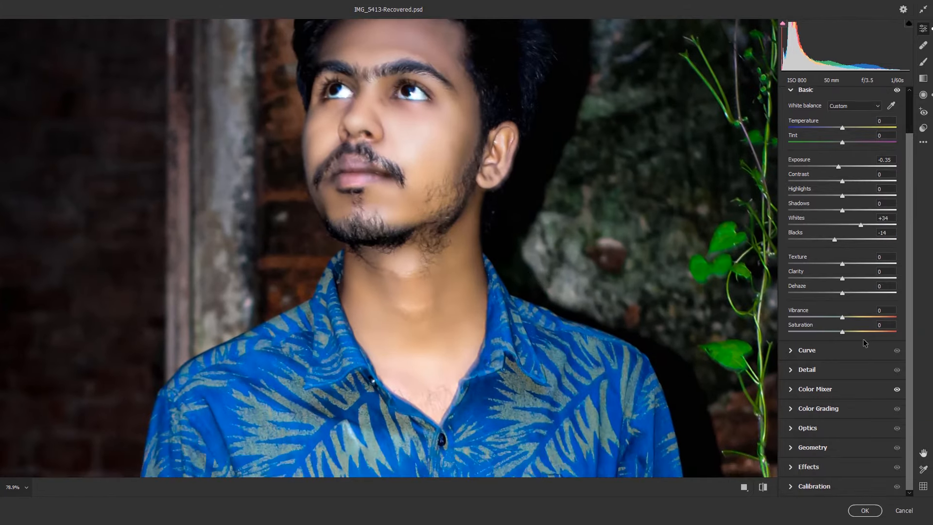
click(790, 370)
click(794, 281)
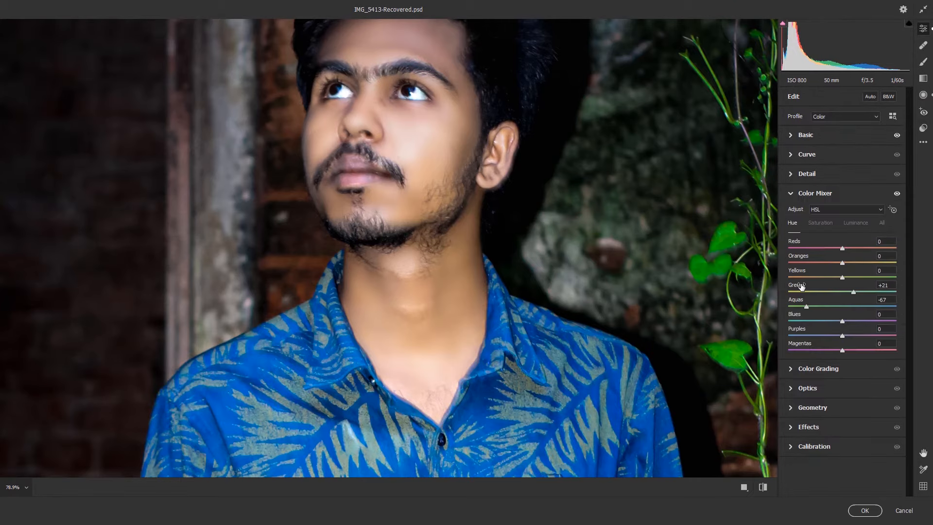
drag(842, 263, 835, 264)
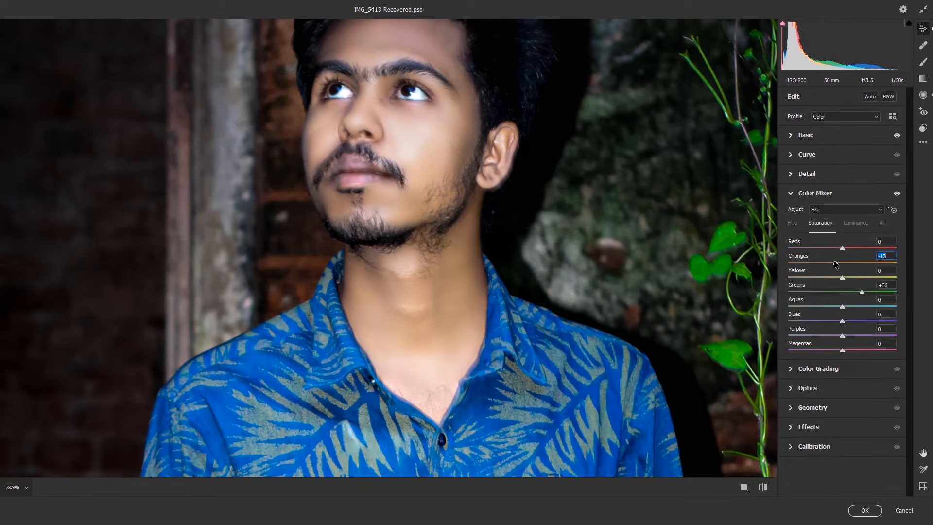
Set Blacks to -20 in the Basic adjustments, check the face up close, and apply the Camera Raw edits to the Night layer
right_click(655, 153)
click(690, 160)
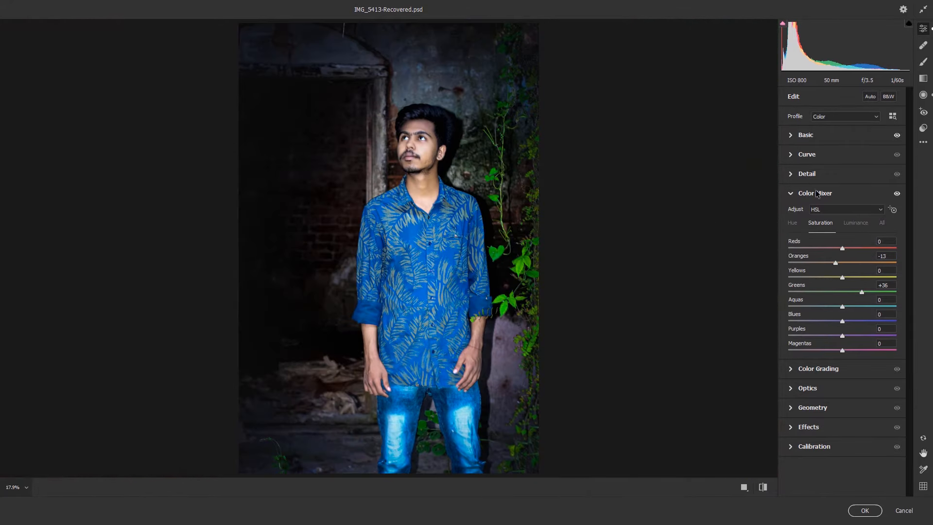
click(790, 136)
drag(835, 286, 835, 286)
drag(472, 141, 447, 224)
right_click(447, 225)
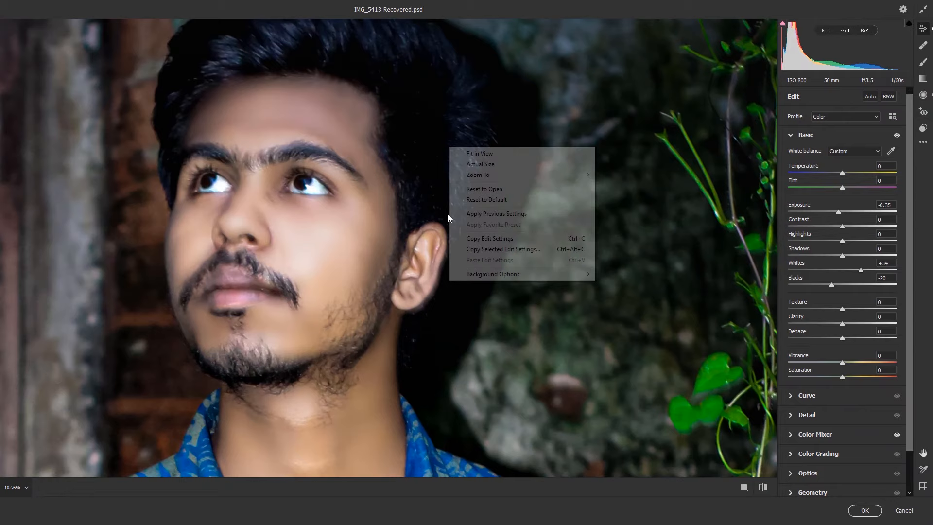
click(492, 163)
right_click(493, 165)
click(529, 100)
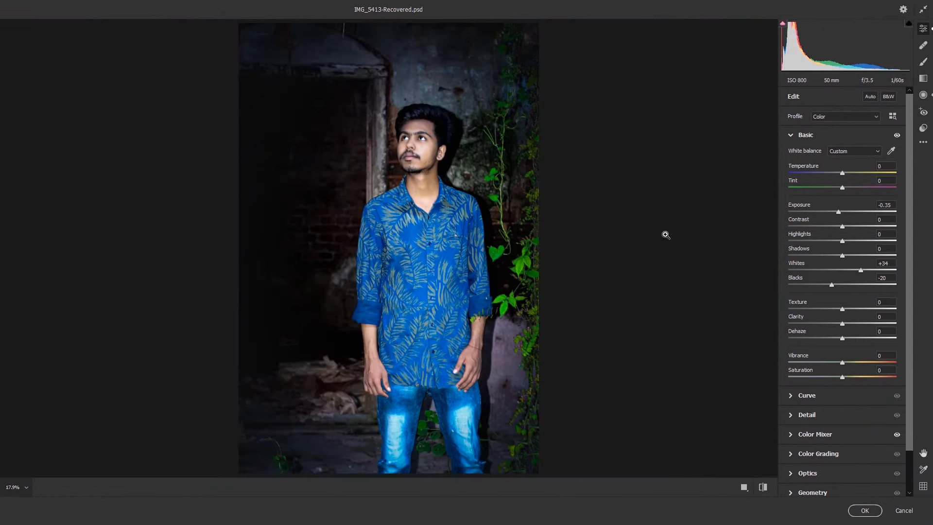
click(865, 508)
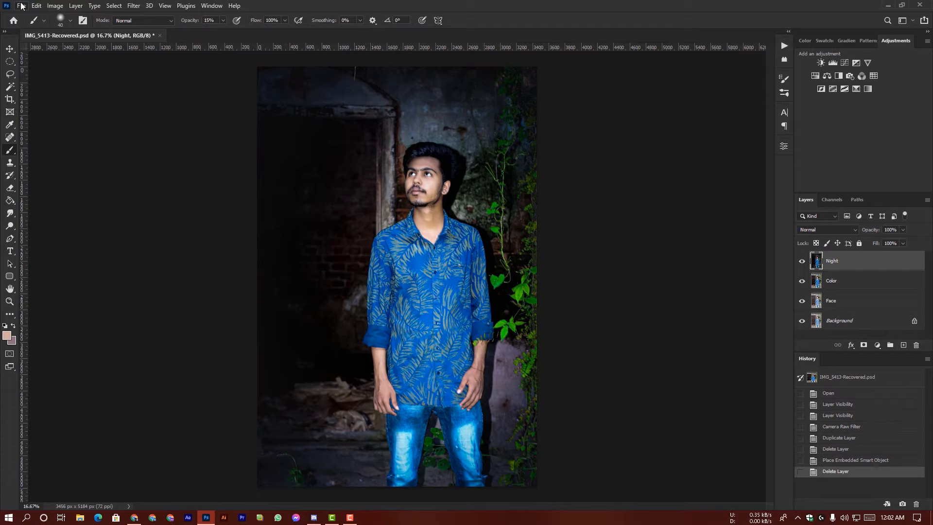
Place the smoke_PNG55220 image as an embedded object, scaled to about 312% over the legs and the photo's lower-right corner
click(21, 5)
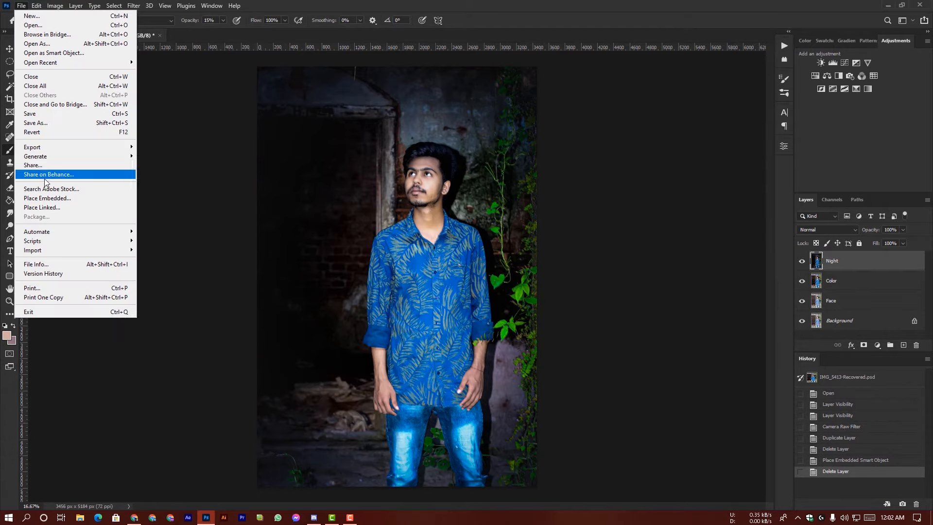
click(44, 198)
double_click(288, 93)
drag(436, 302, 613, 412)
drag(483, 303, 504, 404)
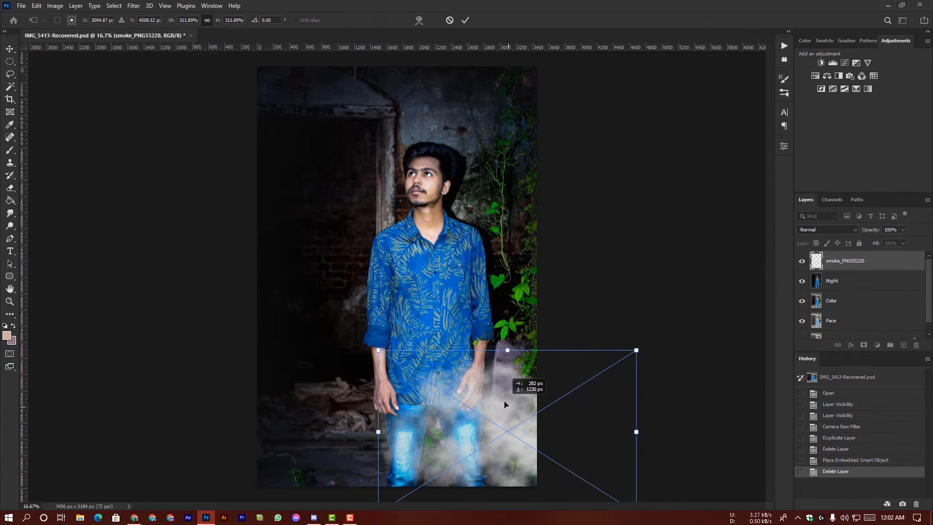
key(Return)
key(b)
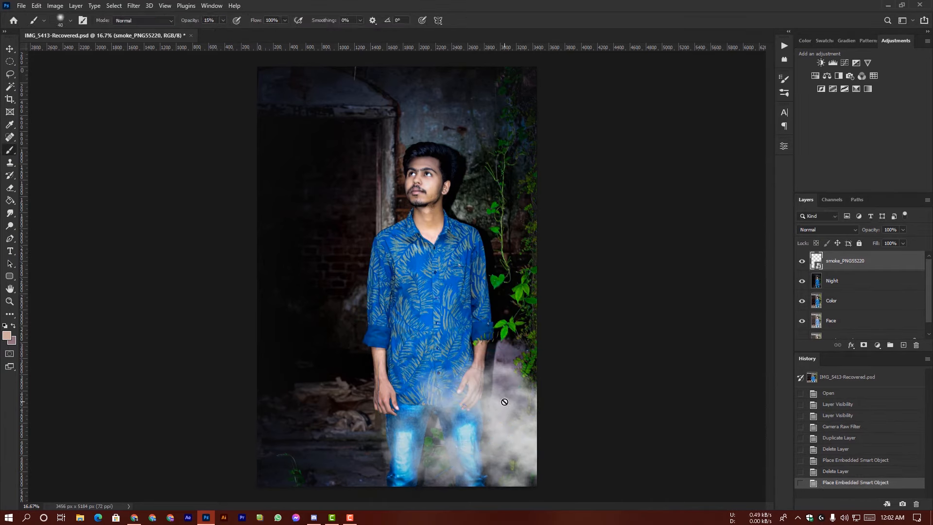
Scale the smoke to about 240%, rotate it about 30° beside the man's legs, and set its layer opacity to 66%
click(12, 46)
key(ctrl+t)
drag(634, 351, 569, 378)
drag(514, 442, 533, 438)
drag(605, 380, 630, 444)
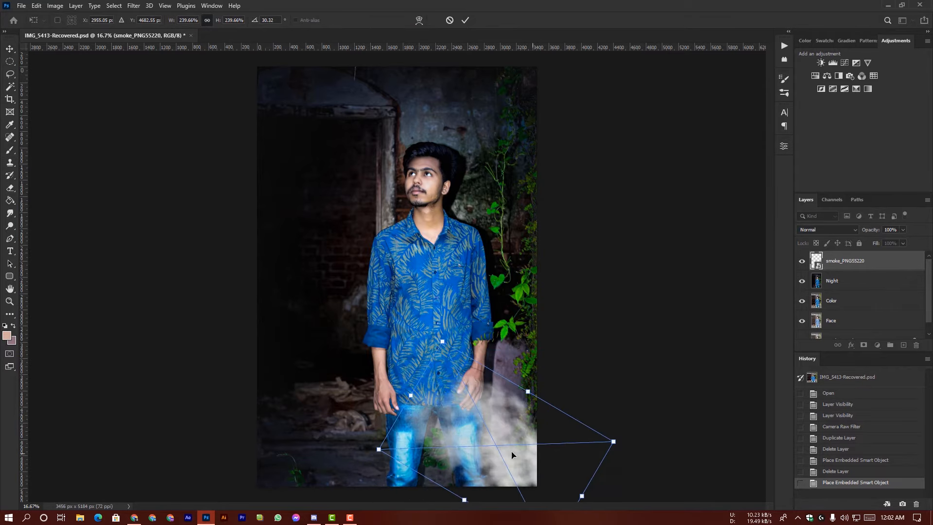
drag(511, 455, 529, 447)
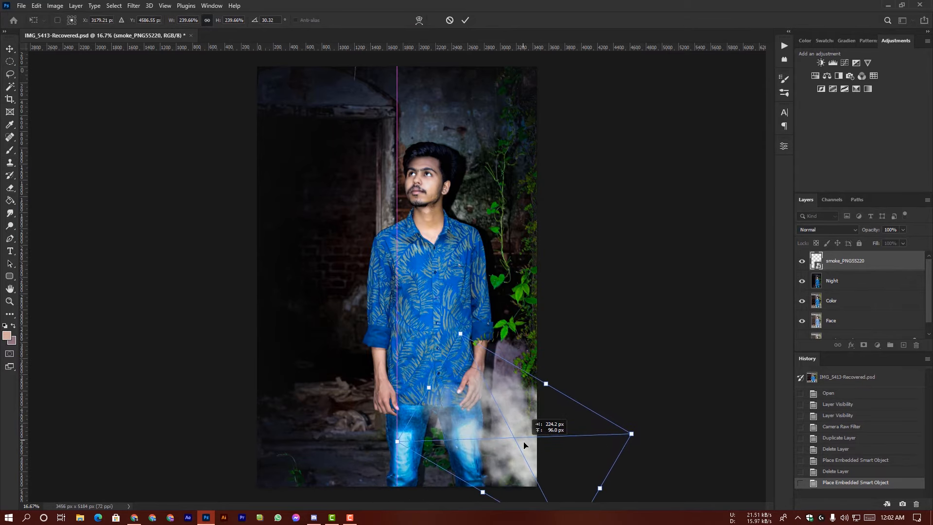
click(462, 22)
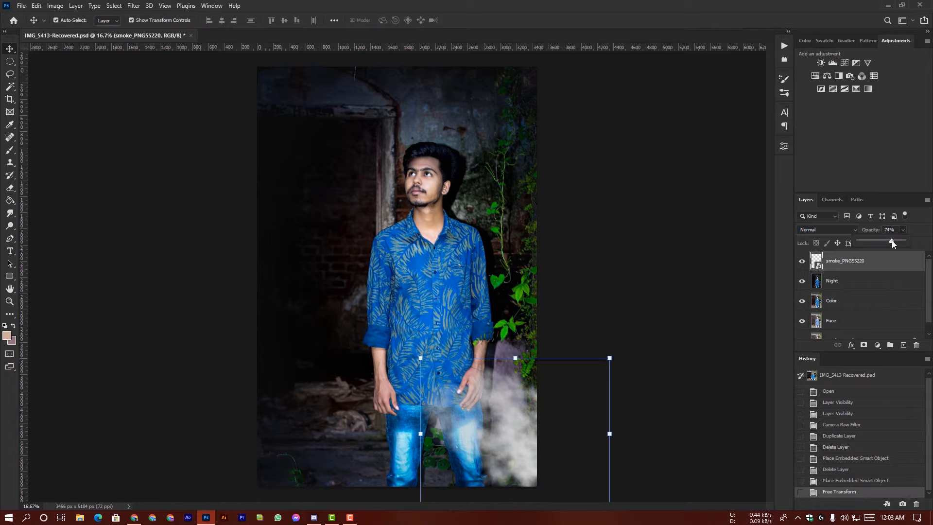
drag(892, 243, 889, 243)
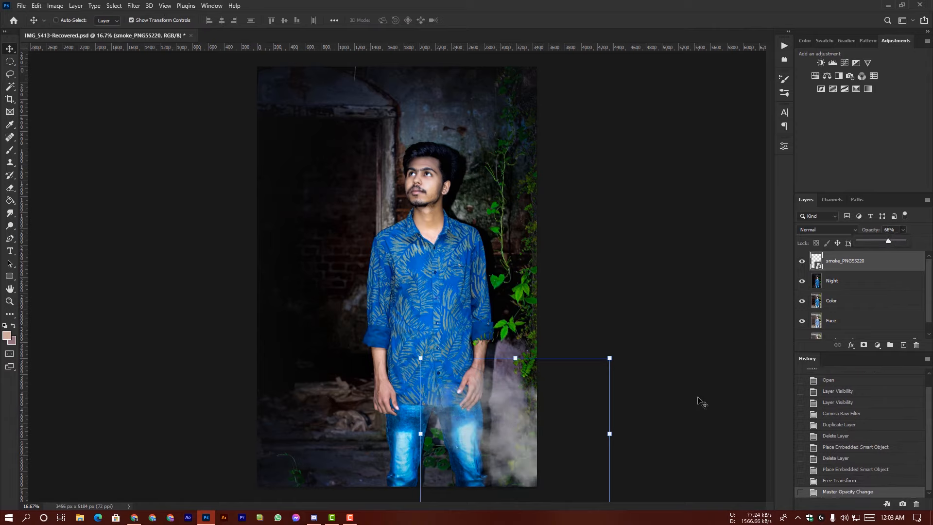
Duplicate the smoke layer twice, moving one copy over the man's legs and the other to the photo's lower-left corner
key(ctrl+j)
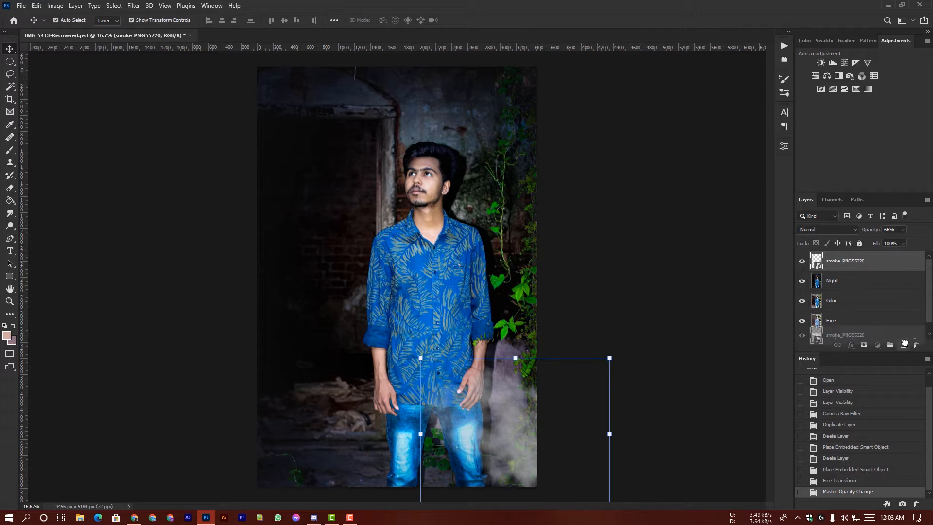
drag(509, 420, 425, 445)
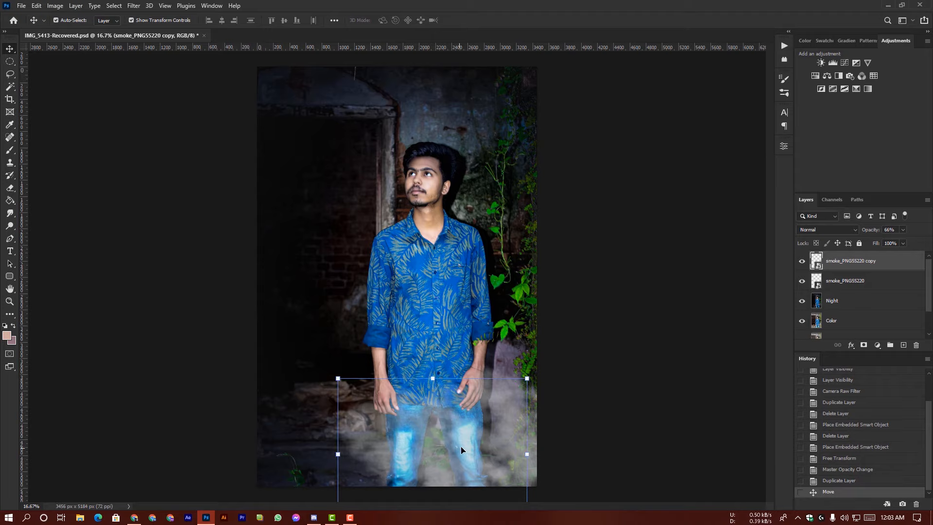
drag(896, 268, 903, 345)
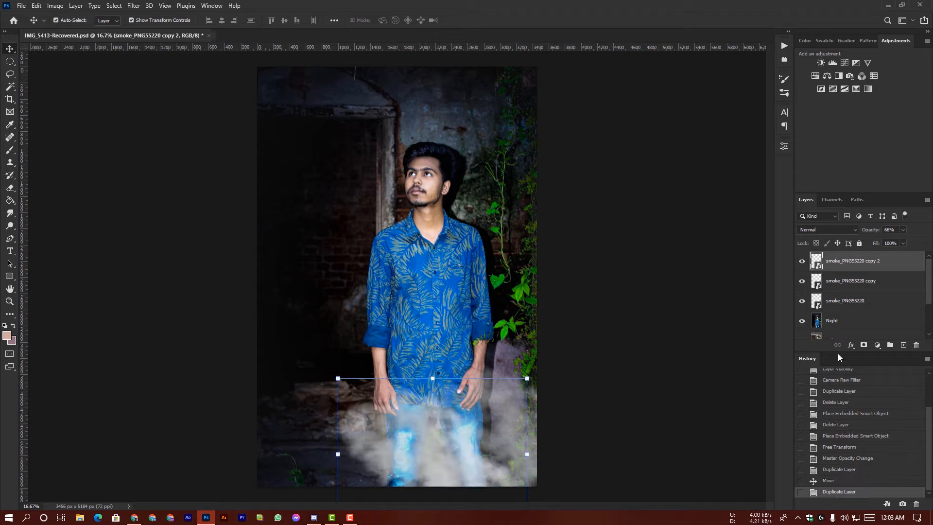
drag(426, 441, 294, 437)
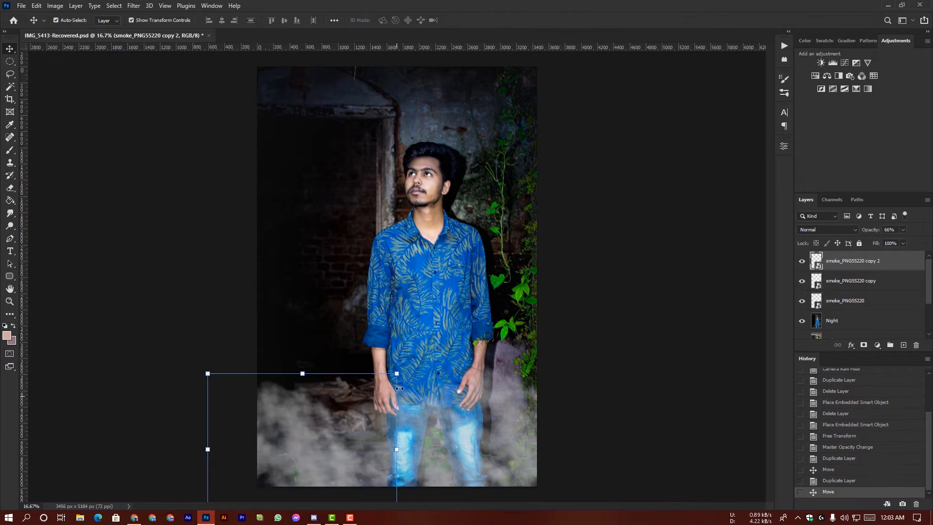
Rotate the lower-left smoke copy to about 177° and scale it to about 284%, keeping it over the photo's lower-left corner
click(400, 366)
drag(399, 366, 427, 412)
key(ctrl+z)
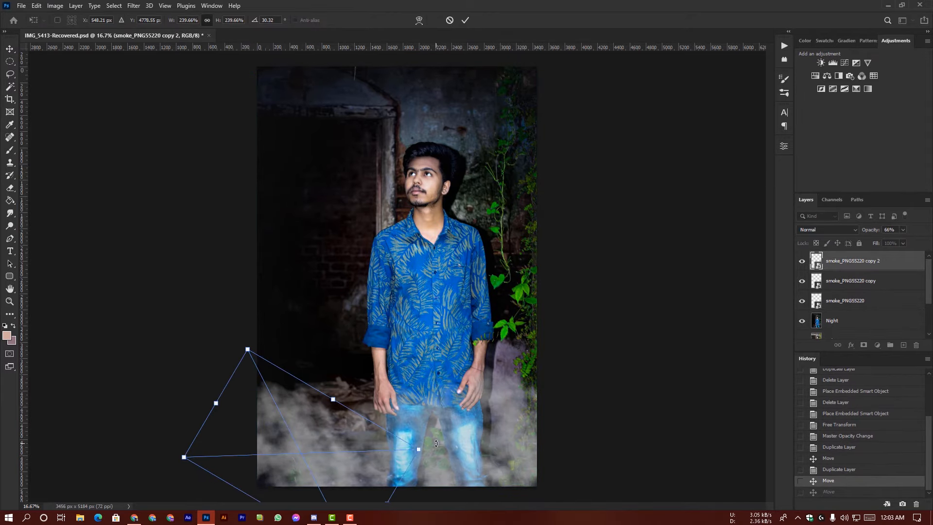
drag(437, 443, 437, 416)
drag(332, 396, 354, 378)
drag(349, 412, 329, 431)
drag(434, 429, 241, 490)
drag(295, 442, 318, 436)
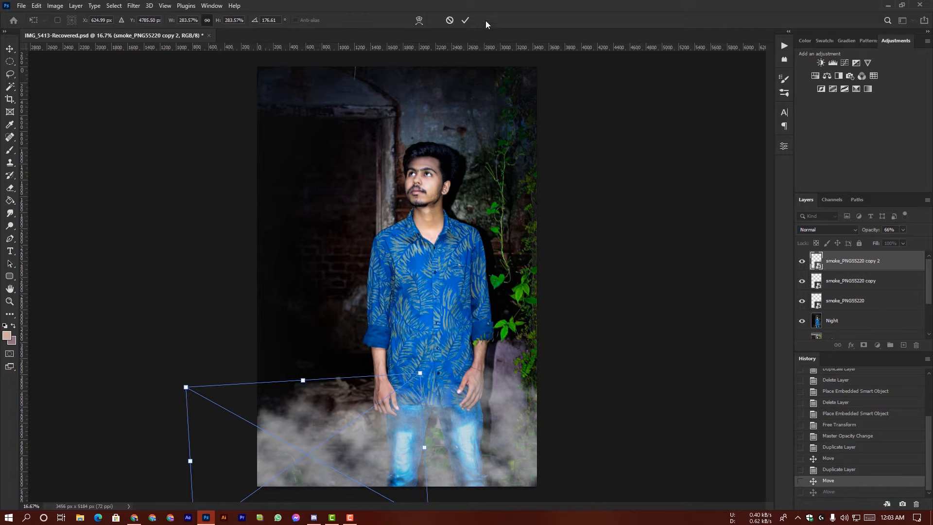
click(466, 20)
click(591, 403)
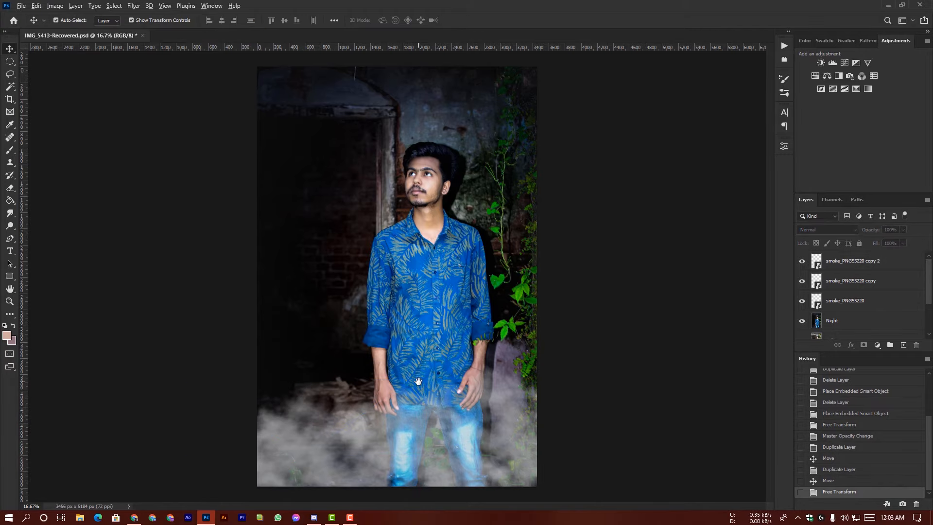
Warp the lower-left smoke copy so it bulges upward in front of the doorway and outward past the photo's left edge
key(ctrl+minus)
click(340, 413)
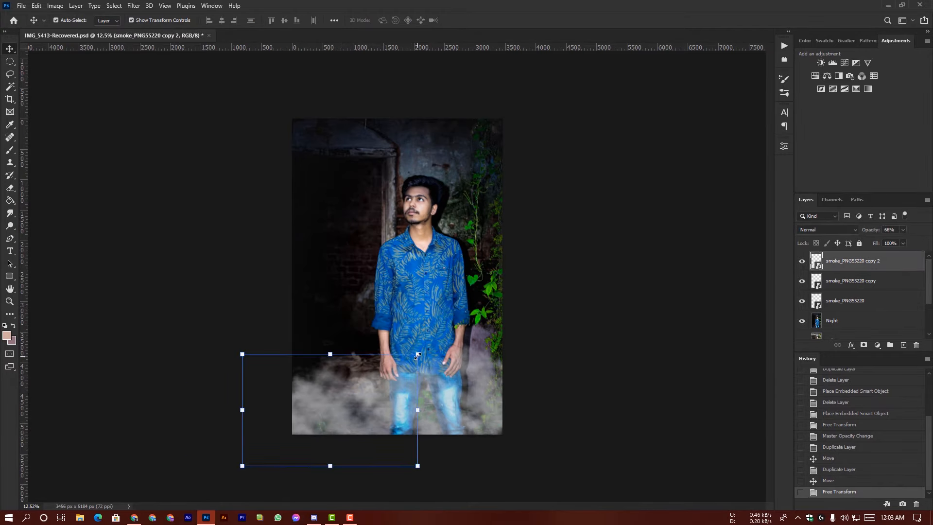
drag(417, 355, 420, 350)
click(419, 20)
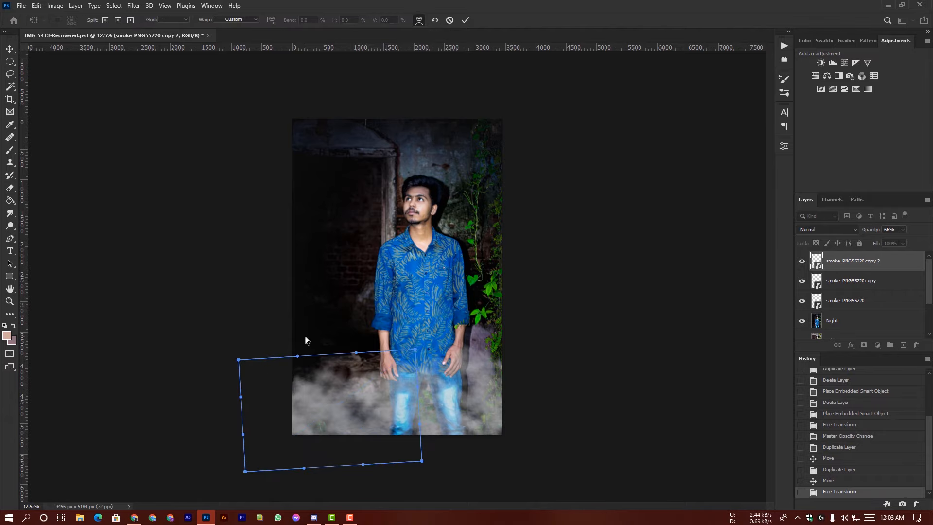
drag(335, 355, 356, 315)
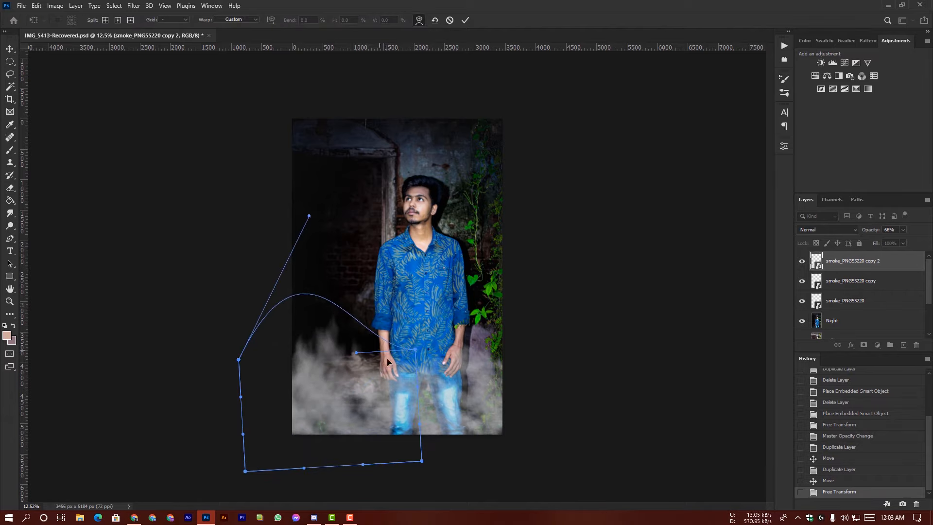
drag(351, 350, 438, 325)
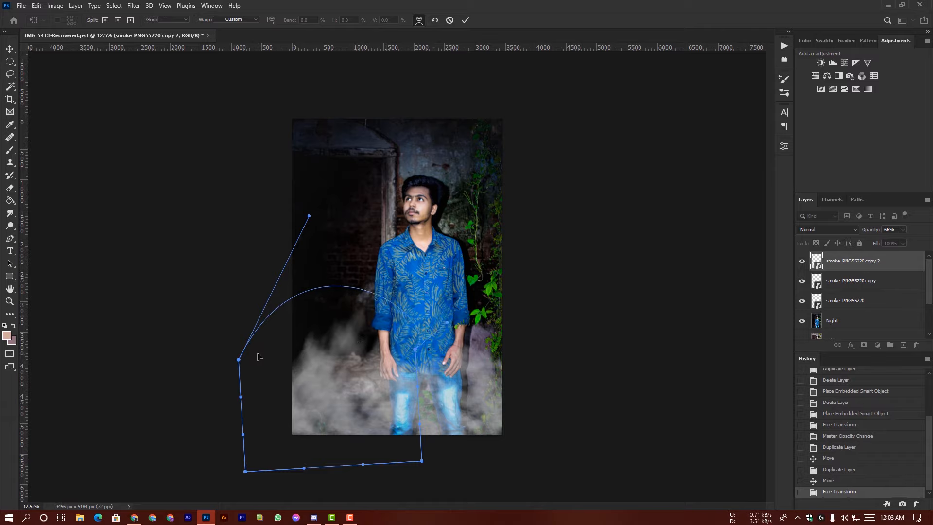
drag(259, 354, 229, 363)
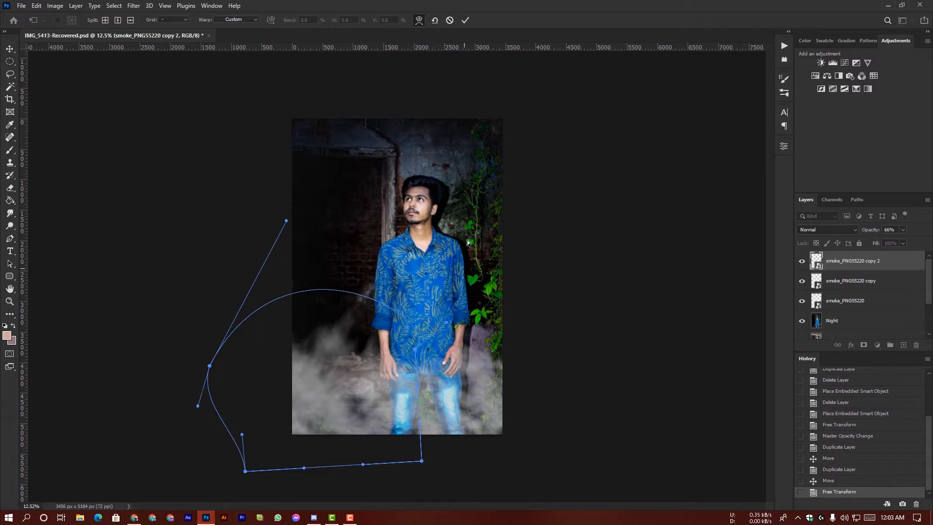
click(466, 22)
Warp the original smoke layer at the photo's lower right, stretching its upper edge upward beside the man's hand
click(492, 397)
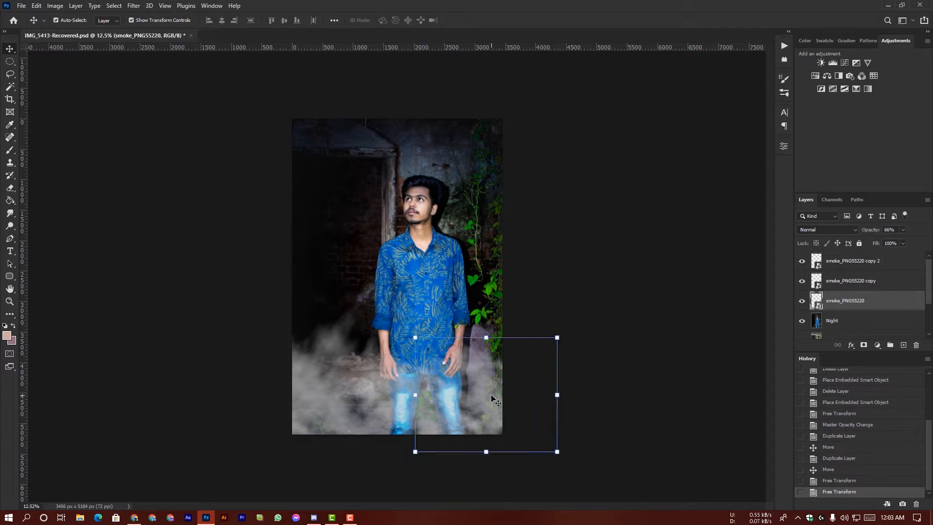
key(ctrl+t)
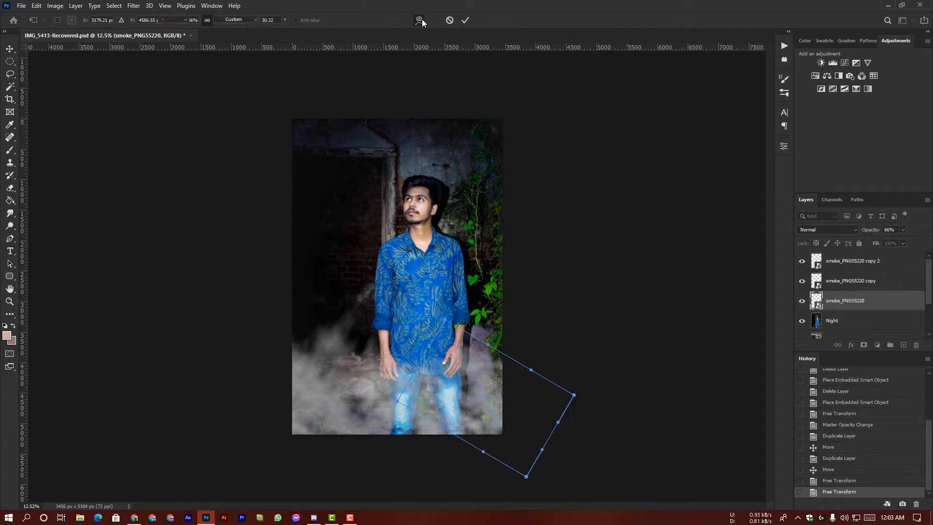
click(419, 20)
drag(488, 345, 468, 288)
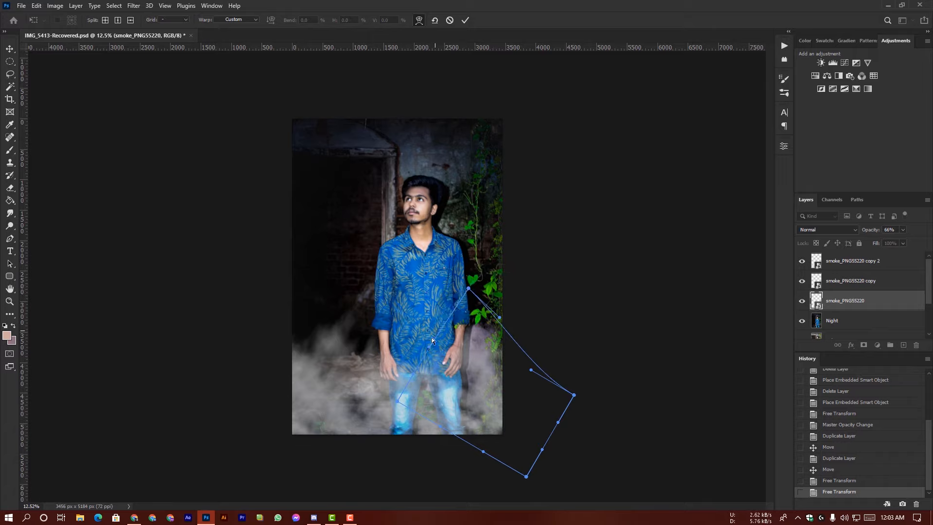
click(465, 19)
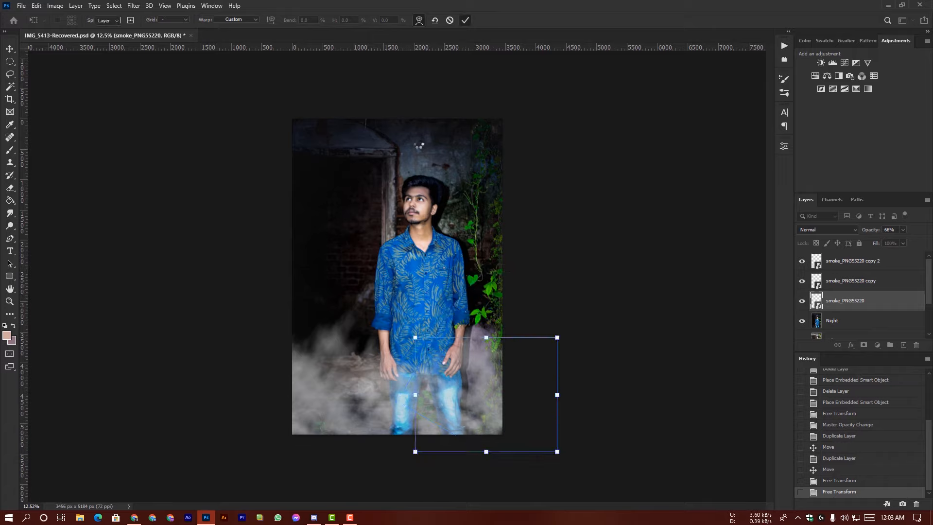
Set the opacity of smoke_PNG55220 copy 2 to 52%, smoke_PNG55220 copy to 51% and smoke_PNG55220 to 52%
click(403, 387)
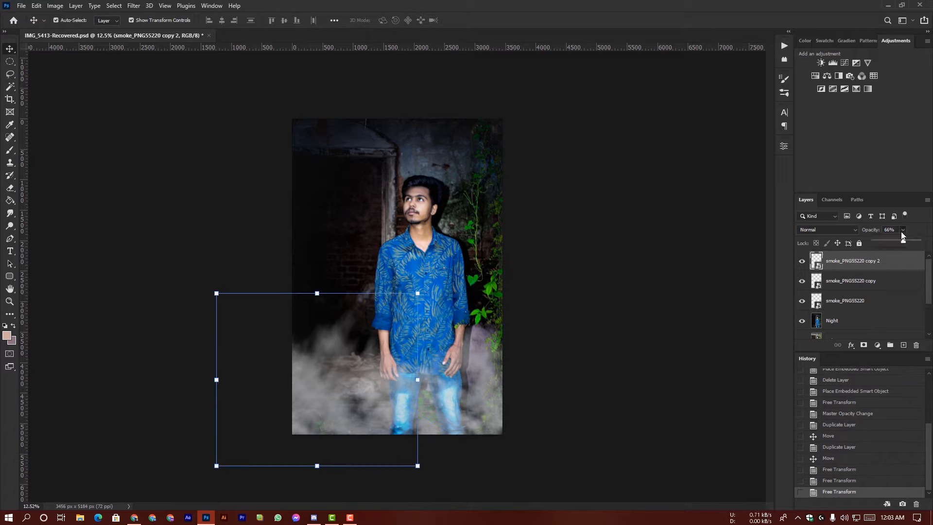
click(898, 241)
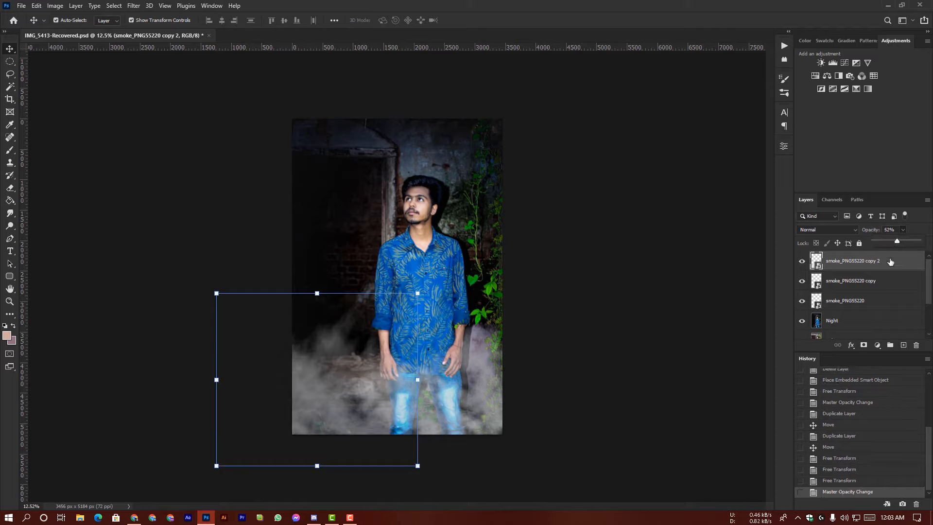
click(884, 289)
click(894, 240)
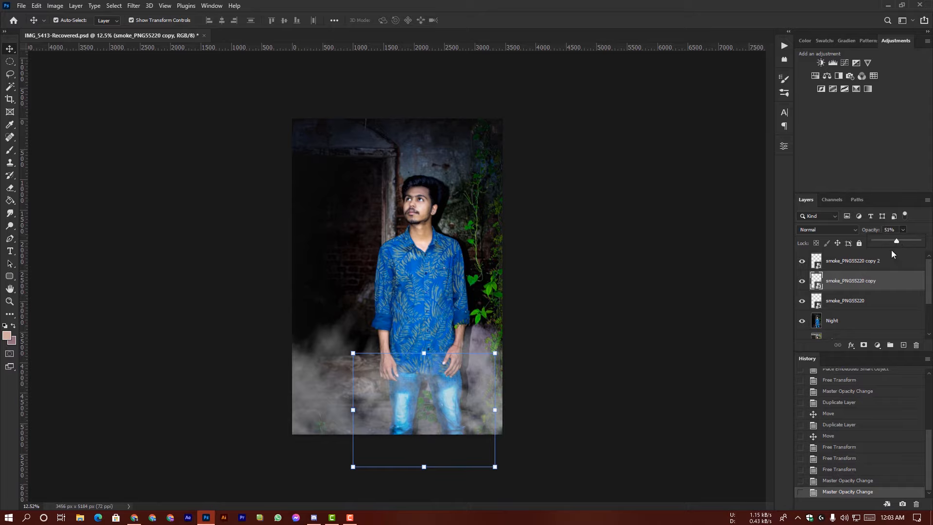
click(869, 298)
click(898, 239)
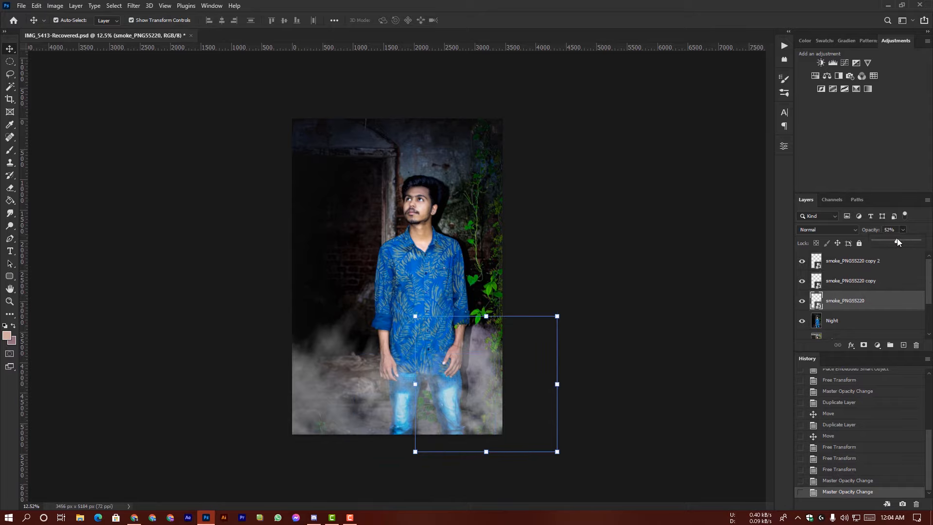
click(642, 307)
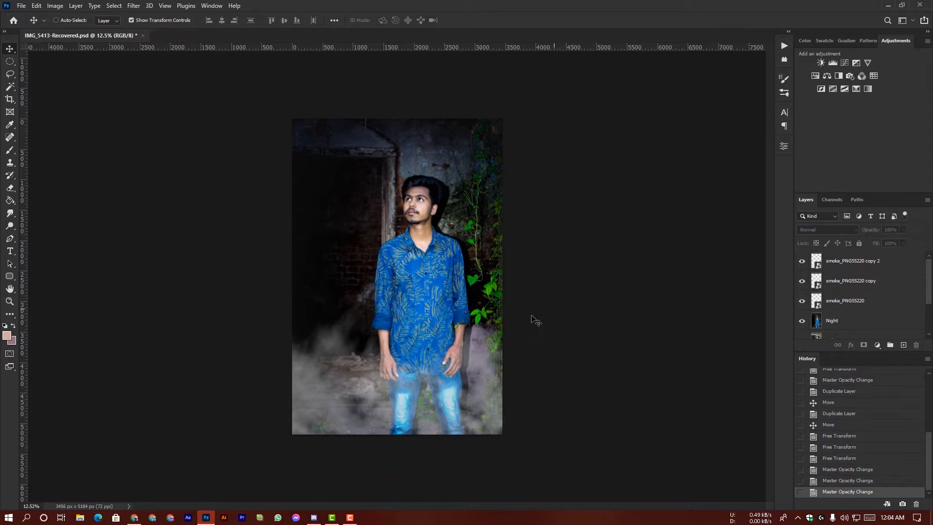
Group the three smoke_PNG55220 layers and name the group Smoke
scroll(486, 325, up, 3)
scroll(483, 282, down, 2)
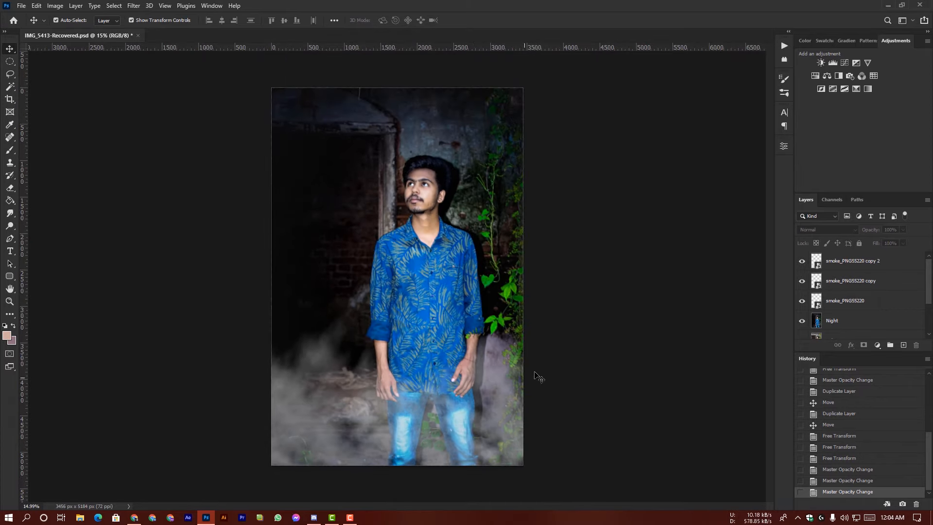
scroll(432, 198, up, 15)
key(ctrl+0)
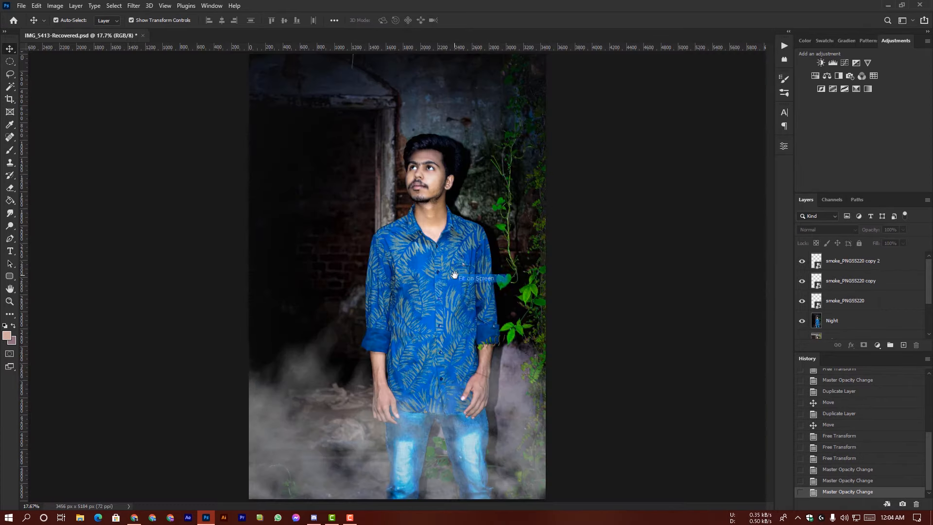
click(894, 267)
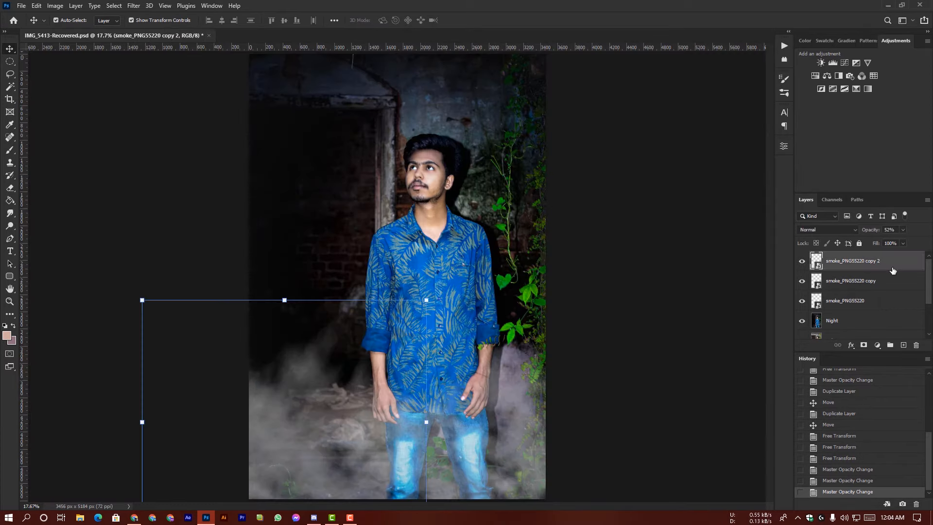
shift+click(874, 302)
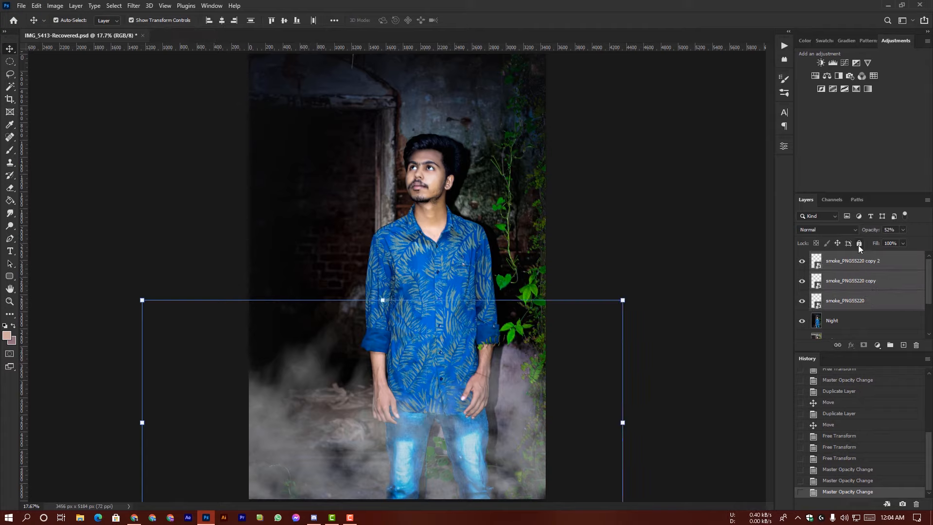
click(859, 270)
click(856, 310)
click(856, 268)
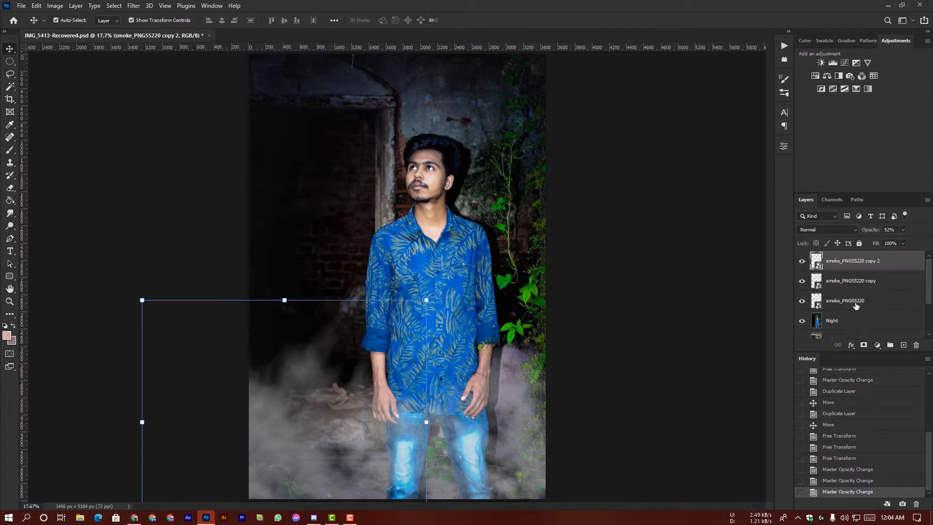
shift+click(856, 306)
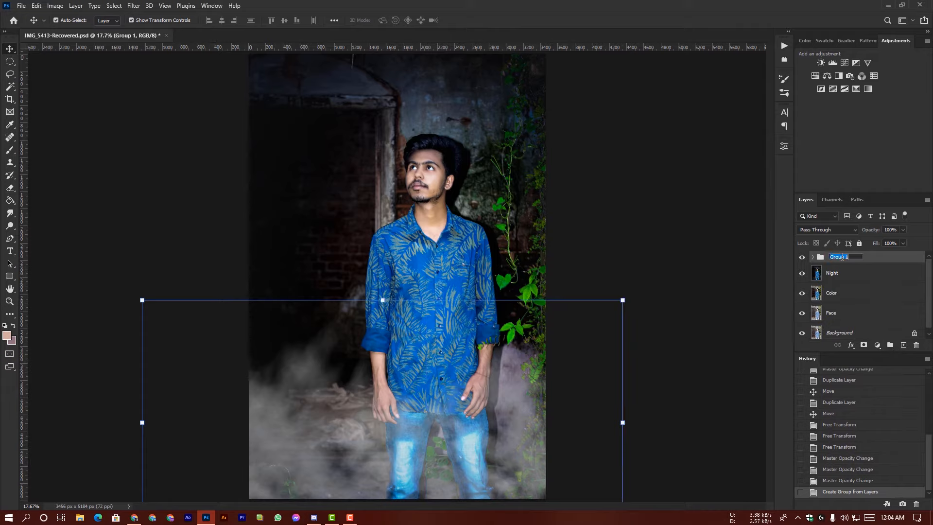
text(oke)
key(Return)
click(867, 280)
click(865, 261)
click(600, 265)
scroll(460, 269, down, 3)
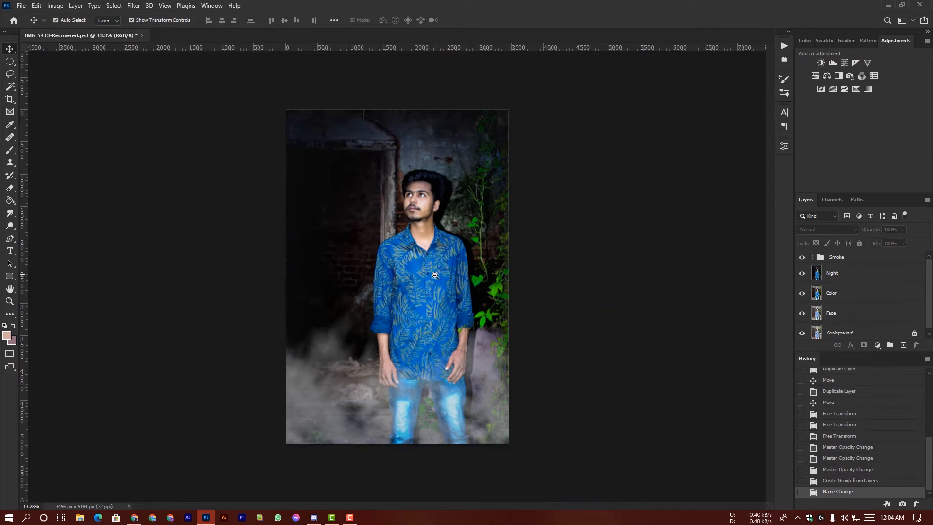
Place the embedded lamp image dlf.pt-lamp-png-128143.png at its original size over the dark doorway in the photo's upper-left area
click(21, 6)
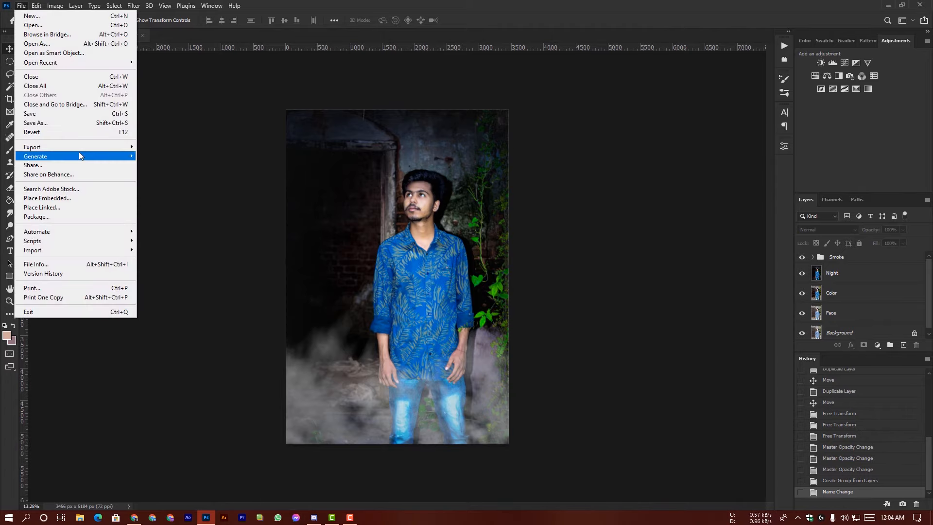
click(76, 198)
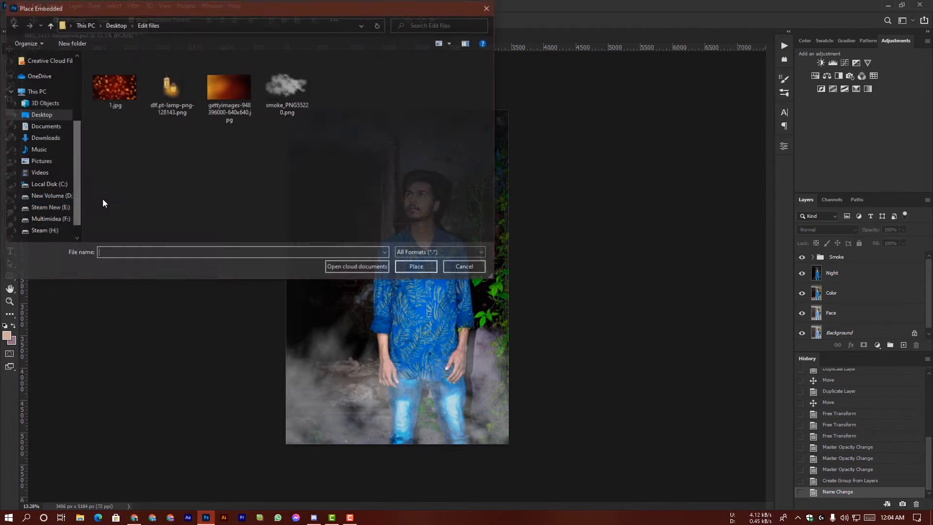
double_click(167, 93)
drag(389, 249, 362, 169)
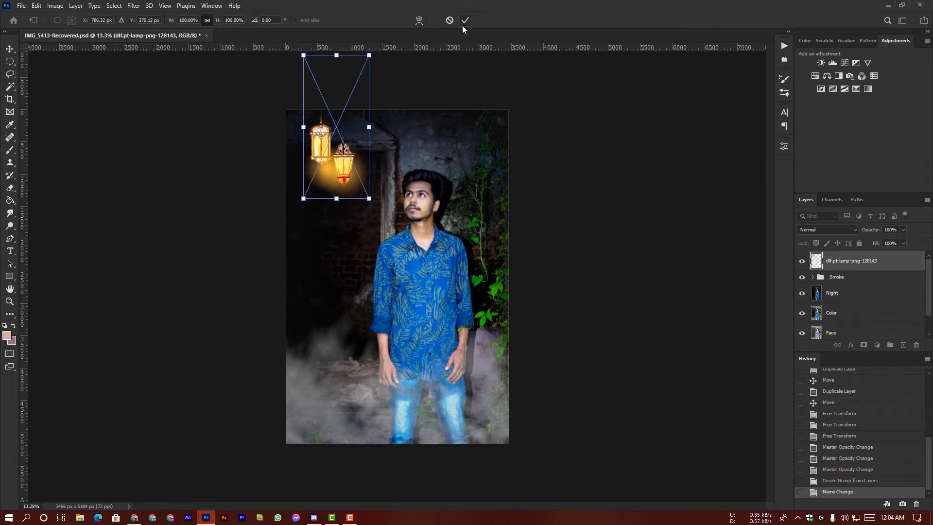
click(462, 26)
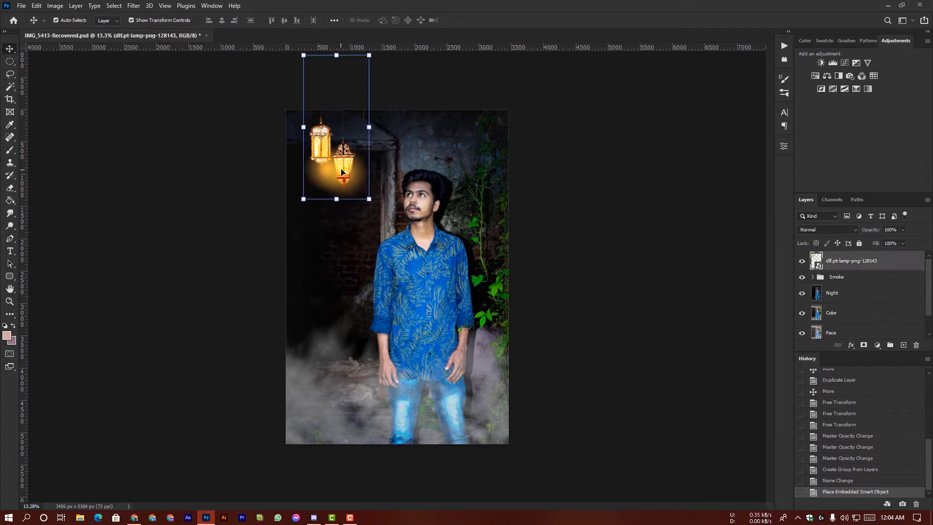
Scale down the lamp layer proportionally and position it so the lanterns hang in front of the dark doorway near the photo's upper-left corner
drag(368, 58, 341, 118)
mouse_move(333, 185)
mouse_down()
mouse_move(341, 166)
mouse_move(328, 191)
mouse_up()
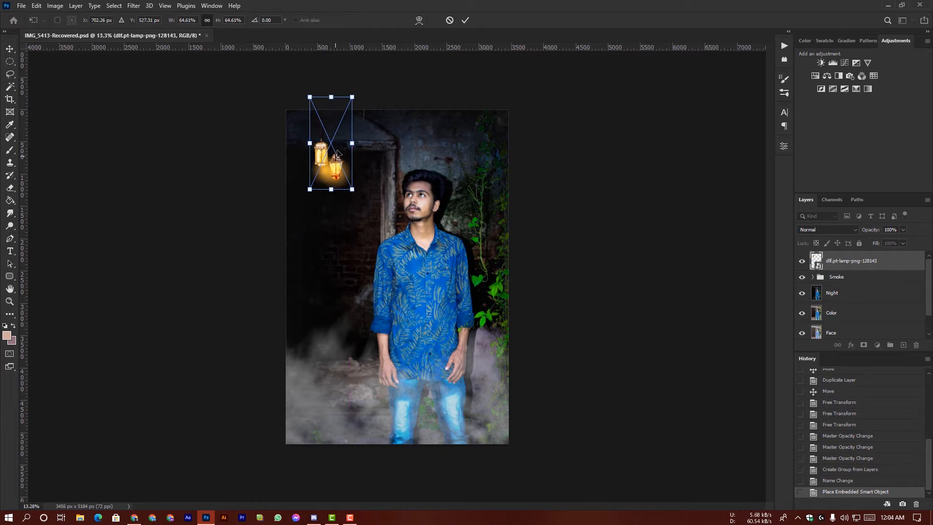
mouse_move(339, 150)
mouse_down()
mouse_move(336, 183)
mouse_move(332, 162)
mouse_up()
drag(324, 202, 328, 194)
click(464, 21)
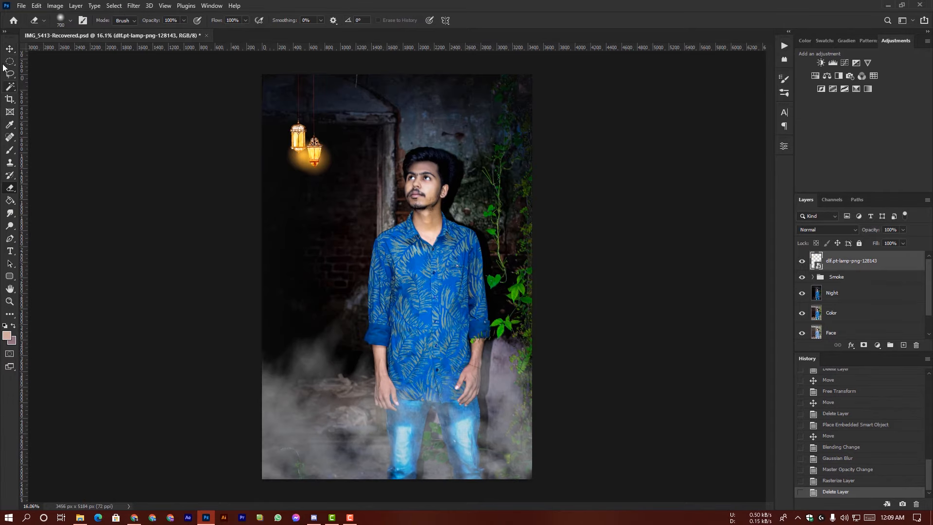
Place the red bokeh image 1.jpg as an embedded object above the lamp layer
click(9, 49)
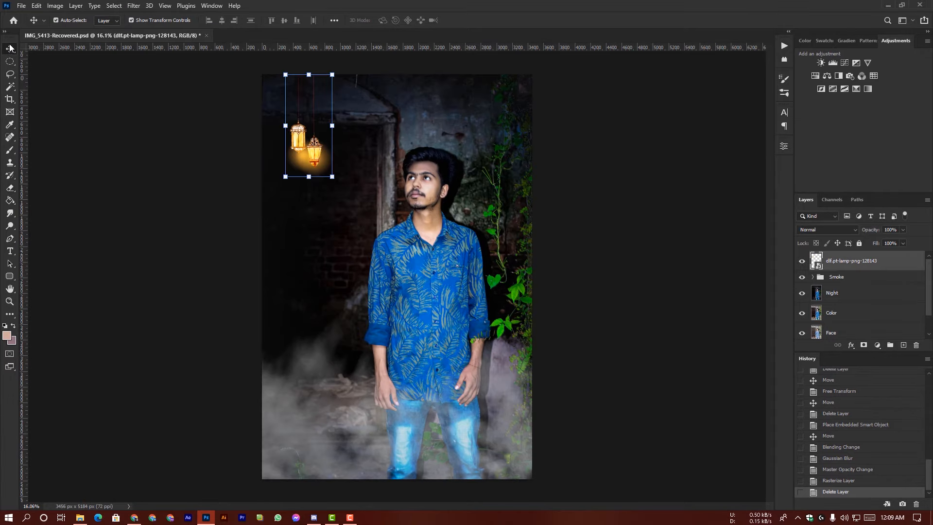
click(22, 6)
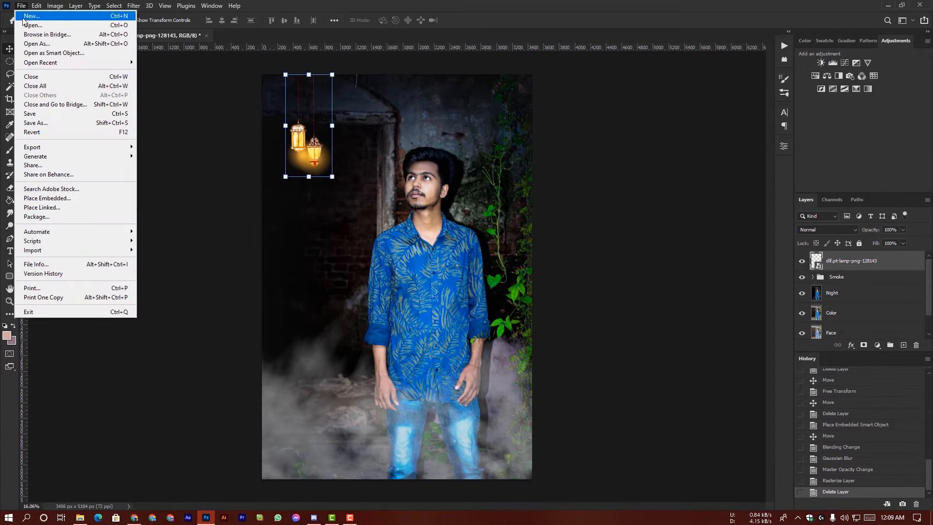
click(65, 199)
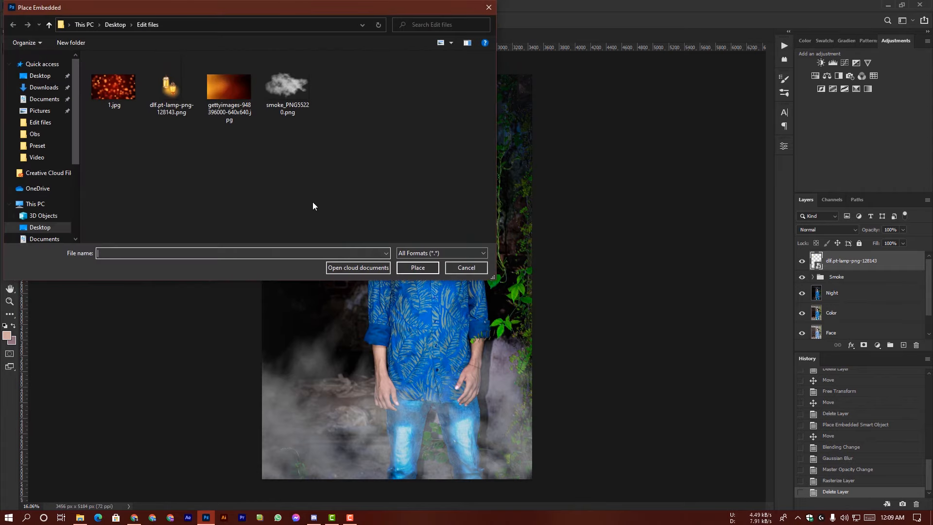
double_click(127, 95)
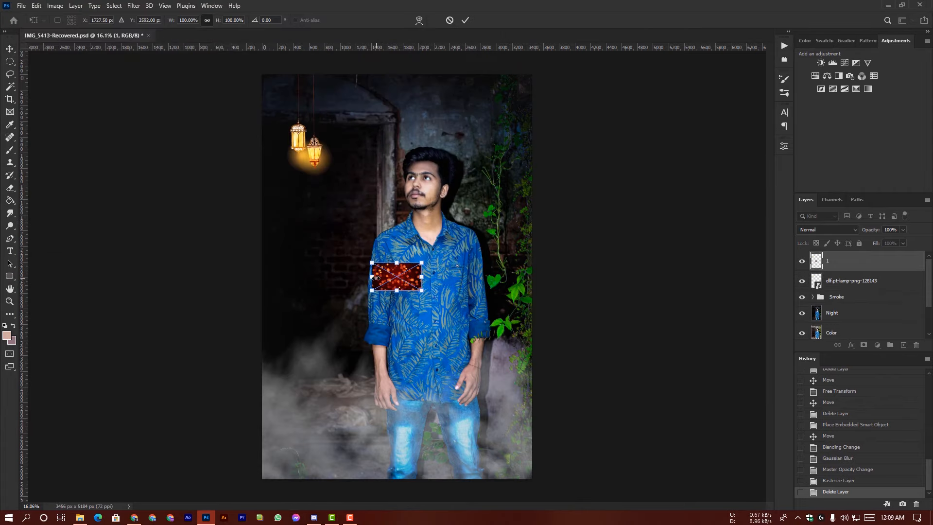
Scale the bokeh image to about 636% and position it across the photo's full width, from the man's collar down to his hands
drag(372, 278, 262, 277)
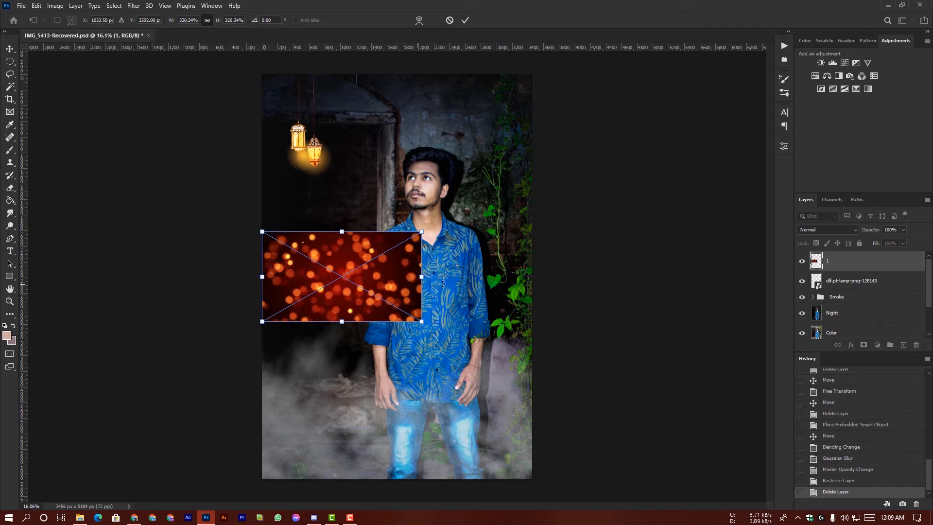
drag(424, 280, 545, 277)
drag(263, 280, 242, 280)
drag(362, 277, 380, 316)
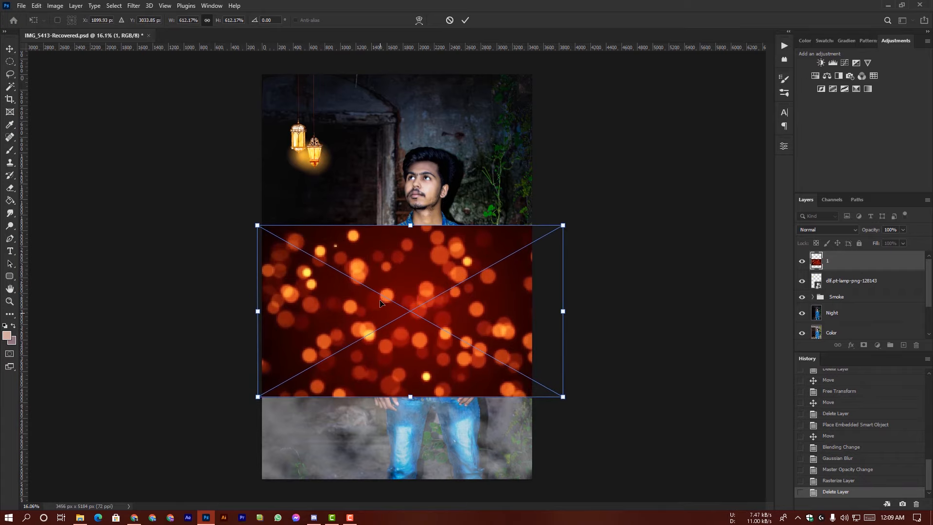
drag(407, 224, 437, 234)
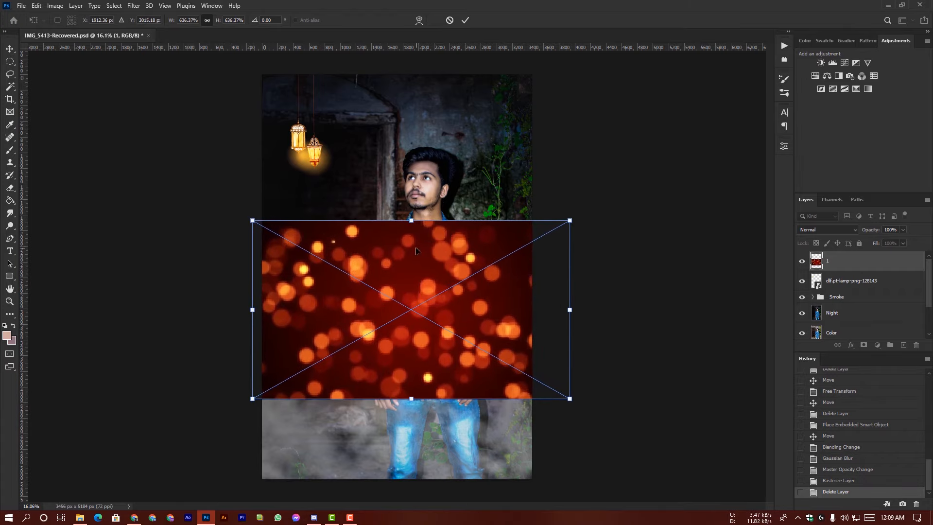
click(466, 21)
Set the bokeh layer's blend mode to Lighten and its opacity to 65%
click(826, 230)
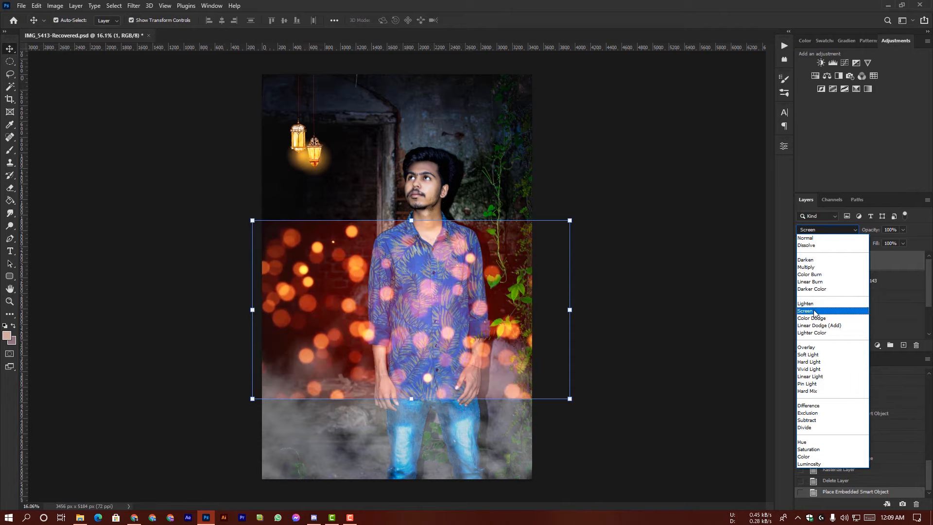
click(814, 312)
click(666, 297)
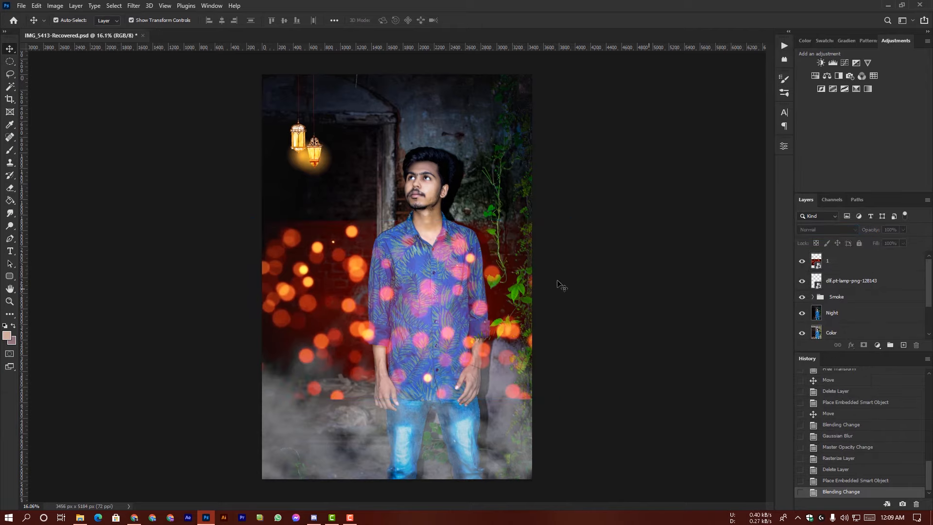
click(837, 263)
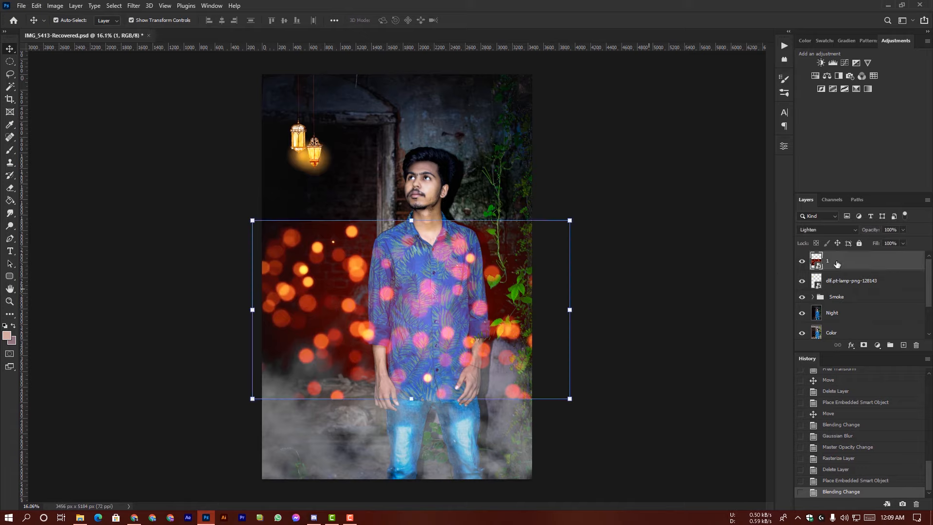
click(903, 229)
drag(896, 240, 889, 241)
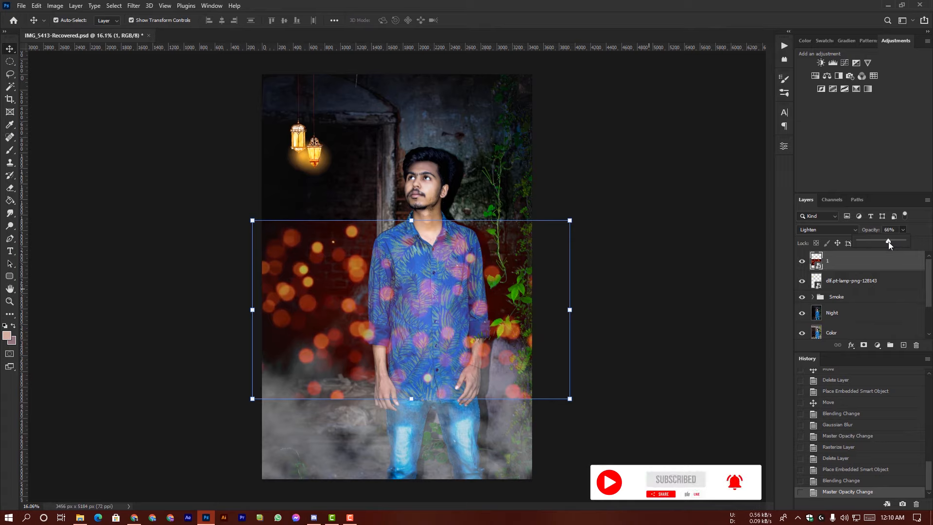
drag(888, 241, 888, 241)
click(859, 265)
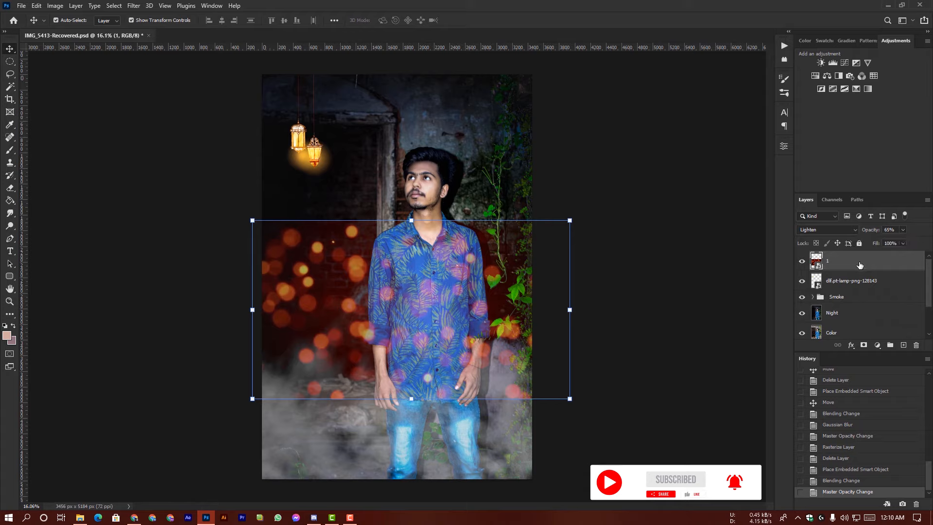
Add a layer mask to the bokeh layer and set up a smaller black Soft Round brush at 100% opacity
click(864, 346)
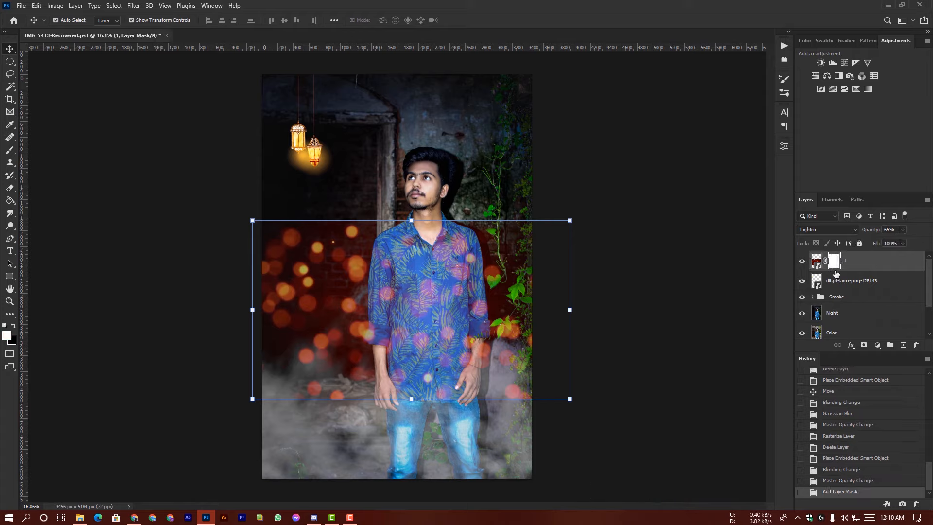
click(9, 151)
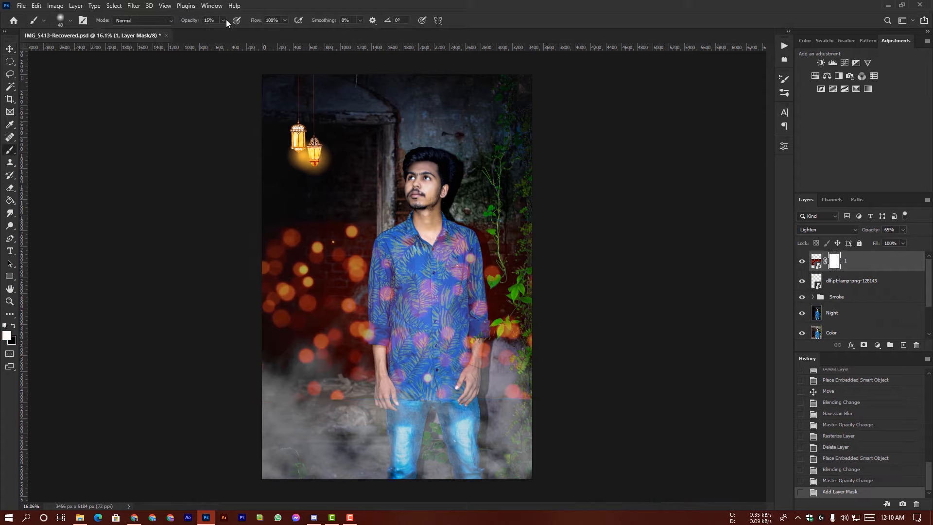
drag(226, 32, 266, 30)
right_click(410, 271)
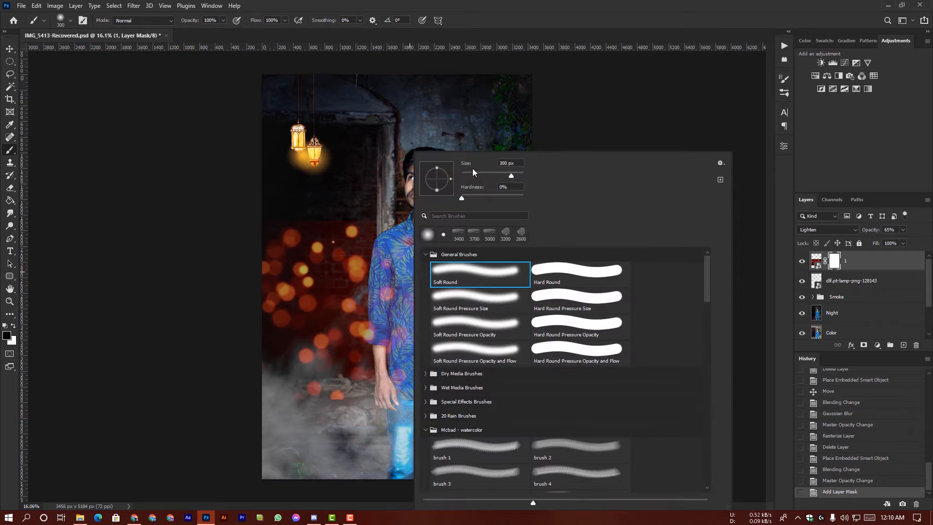
drag(487, 174, 503, 176)
click(643, 136)
Paint out the bokeh layer's hard lower edge on its mask, on both sides of the man's hands
scroll(382, 394, up, 8)
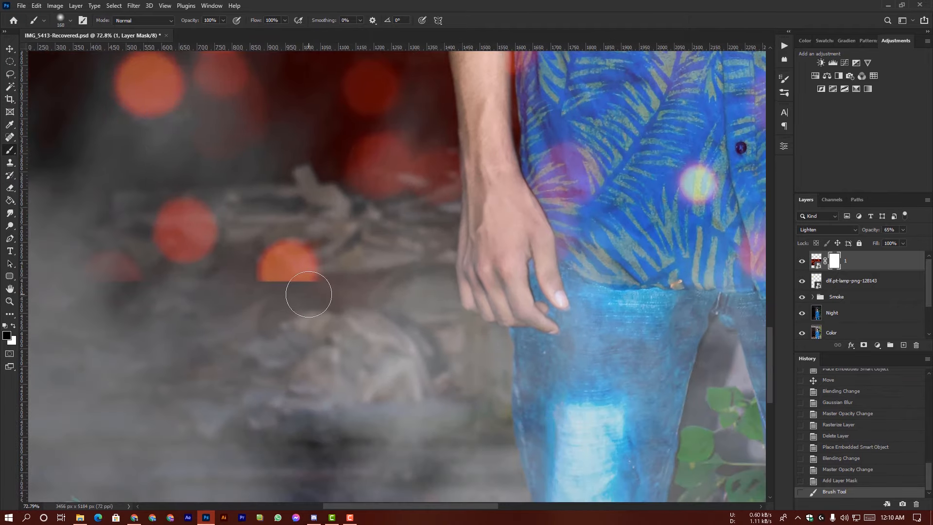
mouse_move(309, 294)
mouse_down()
mouse_move(250, 295)
mouse_move(291, 274)
mouse_move(287, 260)
mouse_move(205, 269)
mouse_move(224, 227)
mouse_move(201, 208)
mouse_move(167, 229)
mouse_move(151, 262)
mouse_up()
scroll(246, 275, down, 4)
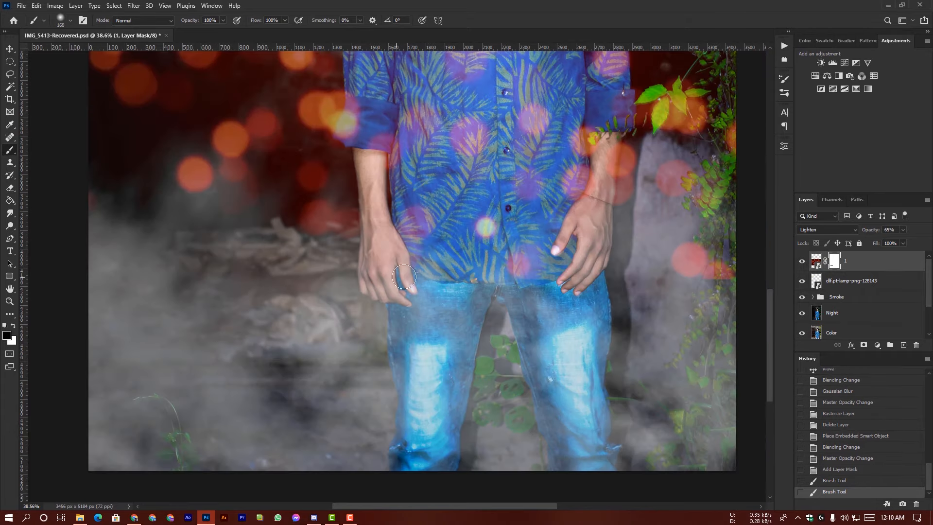
mouse_move(651, 270)
mouse_down()
mouse_move(685, 255)
mouse_move(720, 280)
mouse_move(729, 271)
mouse_up()
scroll(692, 266, down, 3)
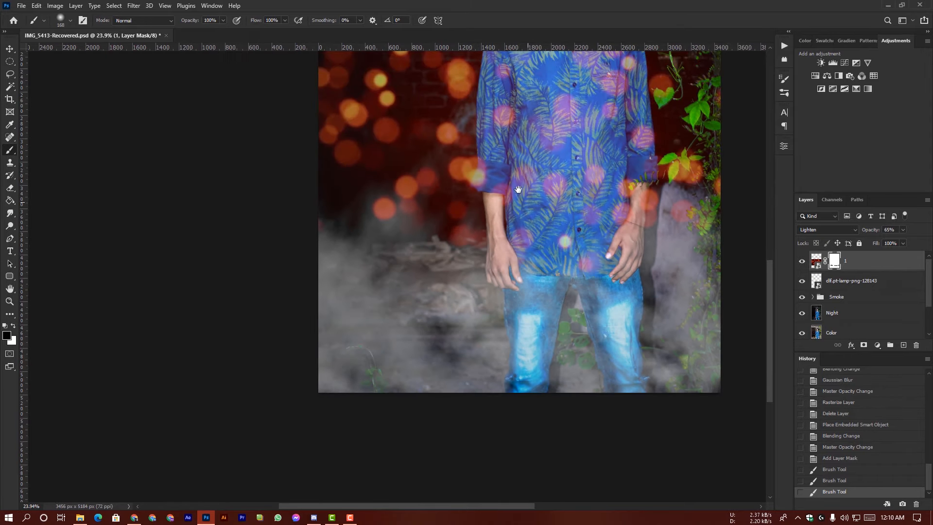
Paint along the bokeh layer's hard upper edge on its mask, across the doorway and beside the man's shoulder near the vine
drag(495, 218, 453, 334)
drag(276, 402, 279, 401)
drag(479, 189, 474, 261)
drag(410, 234, 445, 254)
mouse_move(89, 264)
mouse_down()
mouse_move(452, 252)
mouse_move(505, 265)
mouse_move(468, 250)
mouse_up()
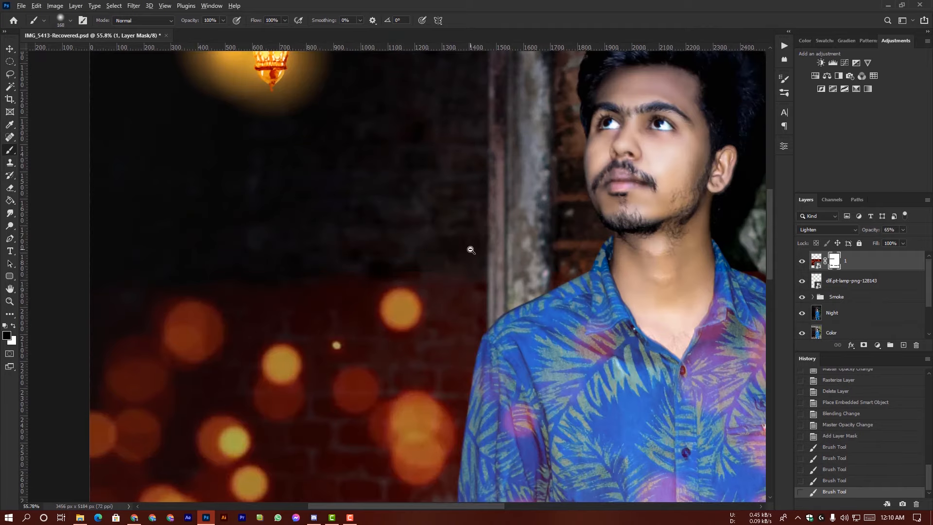
scroll(468, 249, down, 3)
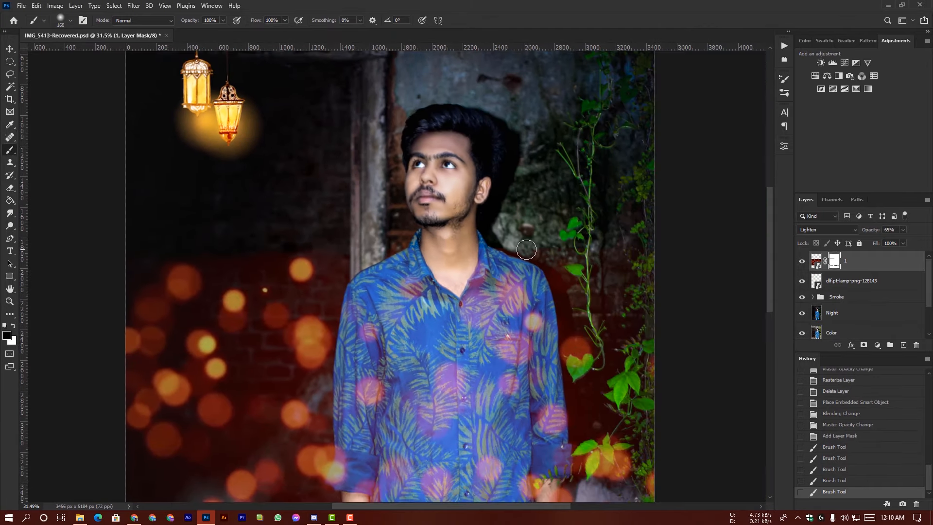
drag(567, 254, 566, 262)
scroll(388, 357, up, 5)
mouse_move(354, 478)
mouse_down()
mouse_move(387, 356)
mouse_move(374, 323)
mouse_move(363, 357)
mouse_up()
right_click(392, 322)
drag(448, 200, 475, 200)
mouse_move(373, 340)
mouse_down()
mouse_move(355, 367)
mouse_move(379, 320)
mouse_up()
key(ctrl+z)
key(ctrl+z)
key(ctrl+z)
key(ctrl+z)
Reduce the brush size and mask the bokeh off the rolled-up cuff on the photo's left side
right_click(392, 307)
drag(475, 198, 443, 200)
mouse_move(375, 374)
mouse_down()
mouse_move(350, 376)
mouse_move(354, 340)
mouse_up()
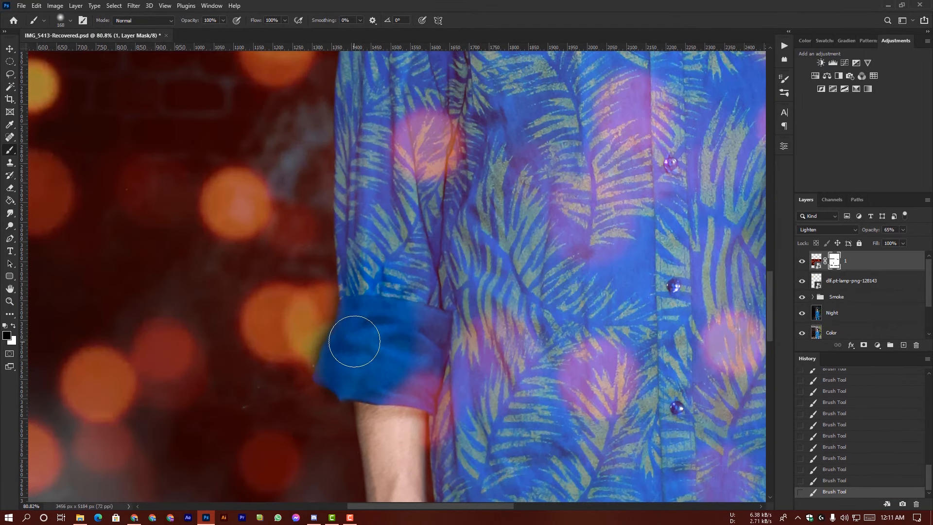
Paint the bokeh off the man's rolled-up cuffs and forearms on the bokeh layer's mask
scroll(360, 350, down, 5)
drag(413, 395, 417, 210)
drag(414, 248, 464, 327)
drag(504, 295, 588, 340)
mouse_move(597, 253)
mouse_down()
mouse_move(537, 338)
mouse_move(590, 313)
mouse_up()
drag(601, 275, 631, 316)
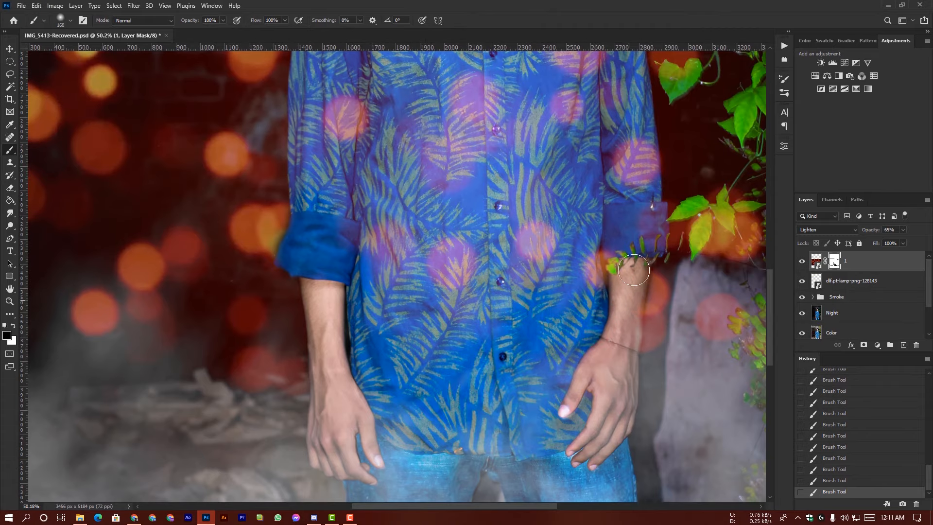
drag(636, 277, 634, 306)
scroll(562, 298, down, 8)
scroll(481, 355, up, 12)
drag(228, 190, 321, 302)
scroll(461, 300, down, 9)
Enlarge the brush to 900 px and mask the bokeh lights off the man's shirt
key(bracketright)
key(bracketright)
key(bracketright)
key(bracketright)
key(bracketright)
key(bracketright)
key(bracketright)
key(bracketright)
key(bracketright)
key(bracketright)
mouse_move(464, 280)
mouse_down()
mouse_move(479, 259)
mouse_move(495, 338)
mouse_move(426, 252)
mouse_move(459, 326)
mouse_up()
scroll(452, 350, down, 5)
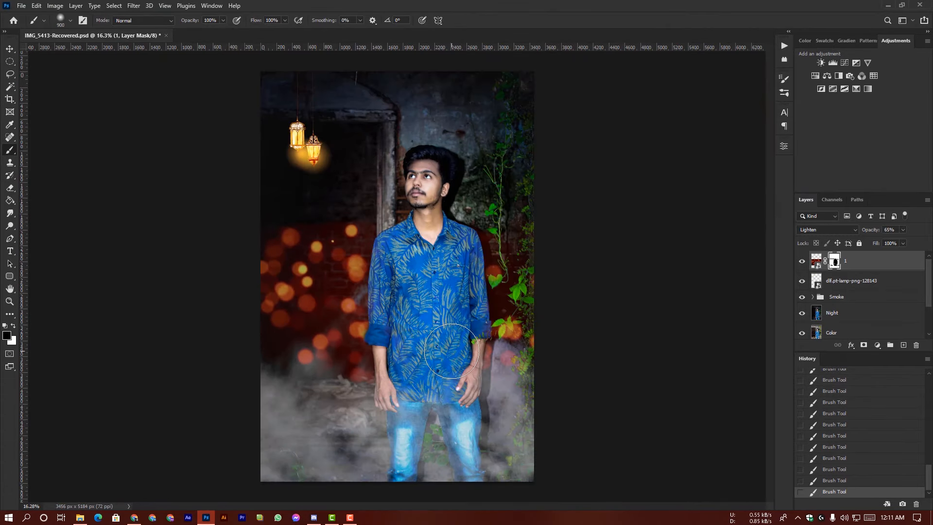
Switch to a white 40 px brush and restore the masked bokeh beside the man's forearm near the vine
scroll(451, 351, up, 5)
key(bracketleft)
key(bracketleft)
key(bracketleft)
key(bracketleft)
key(bracketleft)
key(bracketleft)
key(bracketleft)
key(bracketleft)
key(bracketleft)
key(bracketleft)
key(bracketleft)
key(bracketleft)
key(bracketleft)
key(bracketleft)
key(bracketleft)
key(x)
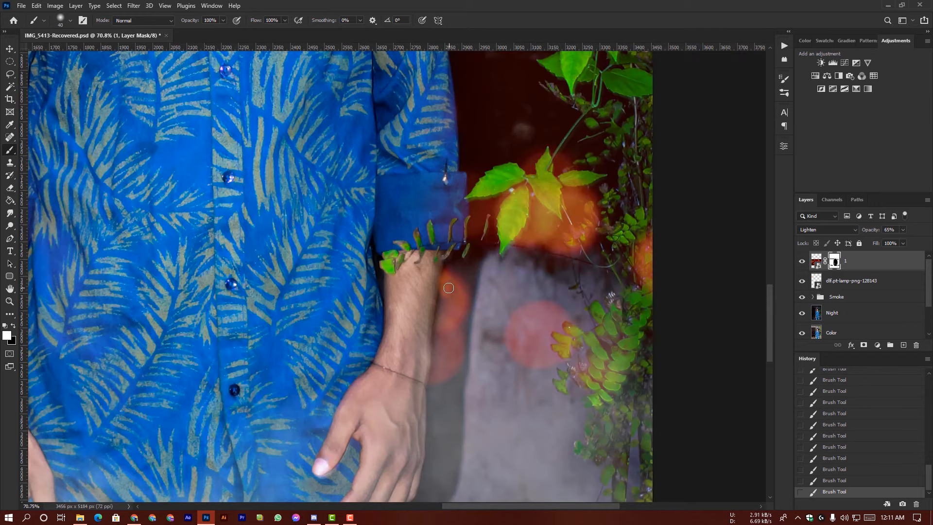
drag(449, 288, 437, 330)
scroll(459, 351, down, 5)
scroll(348, 277, up, 5)
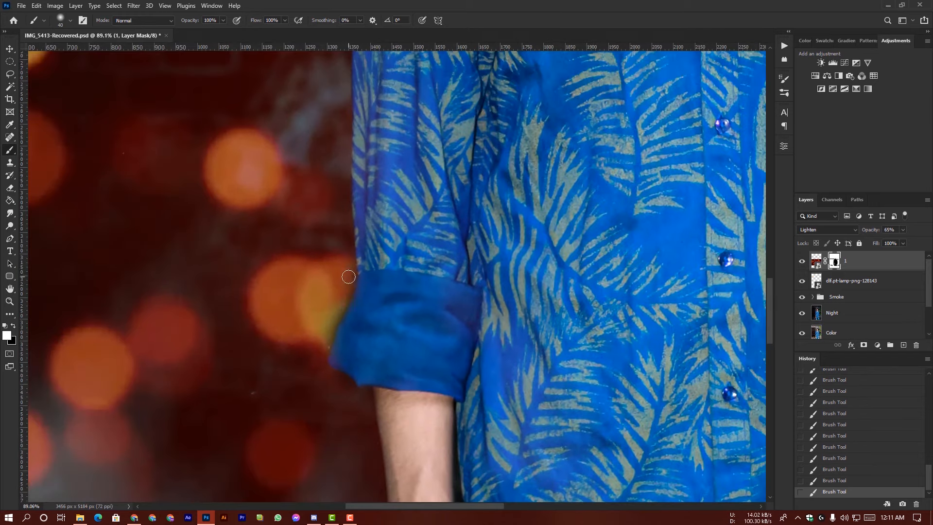
scroll(367, 285, down, 1)
scroll(375, 329, down, 5)
scroll(403, 306, up, 2)
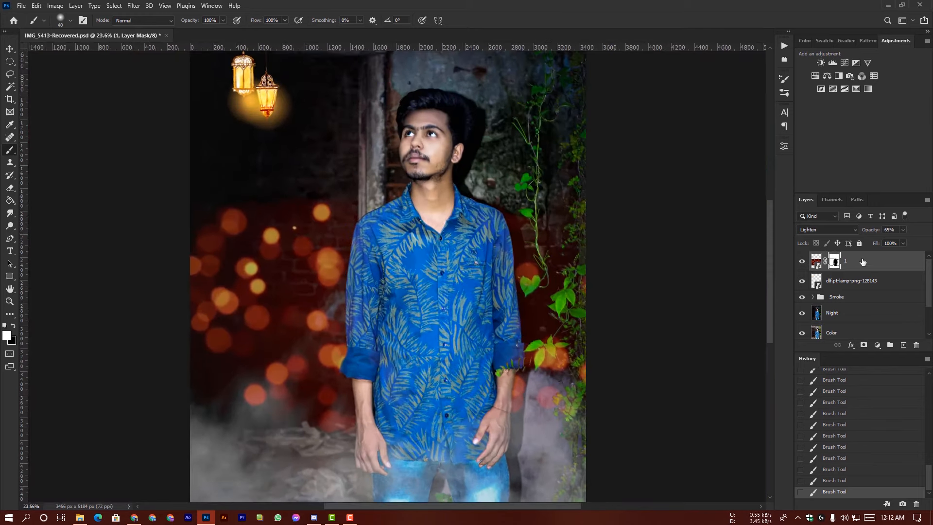
click(816, 261)
key(ctrl+j)
key(v)
scroll(270, 171, down, 3)
drag(316, 297, 339, 167)
drag(609, 80, 513, 124)
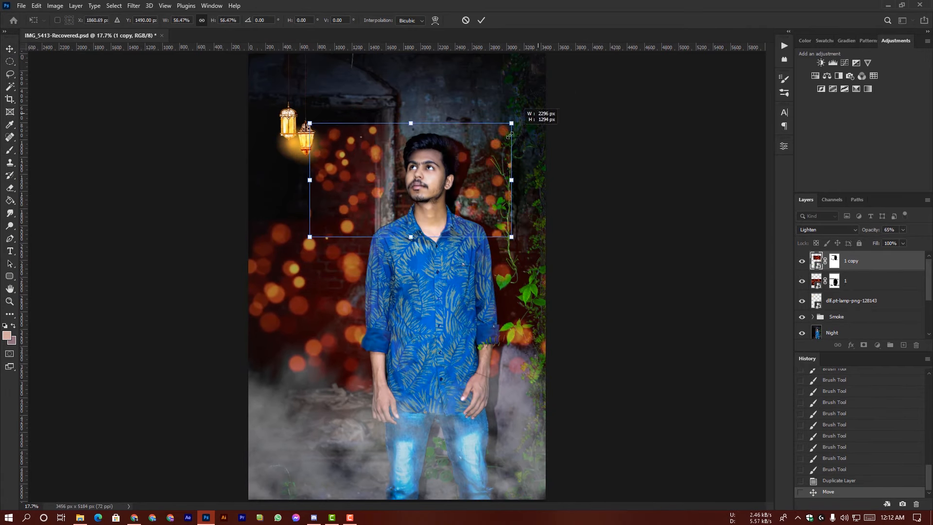
drag(310, 181, 260, 182)
mouse_move(329, 181)
mouse_down()
mouse_move(362, 192)
mouse_move(332, 177)
mouse_up()
key(Escape)
key(Delete)
Duplicate bokeh layer 1, delete the copy's layer mask and move the copy up over the image's upper half
click(882, 262)
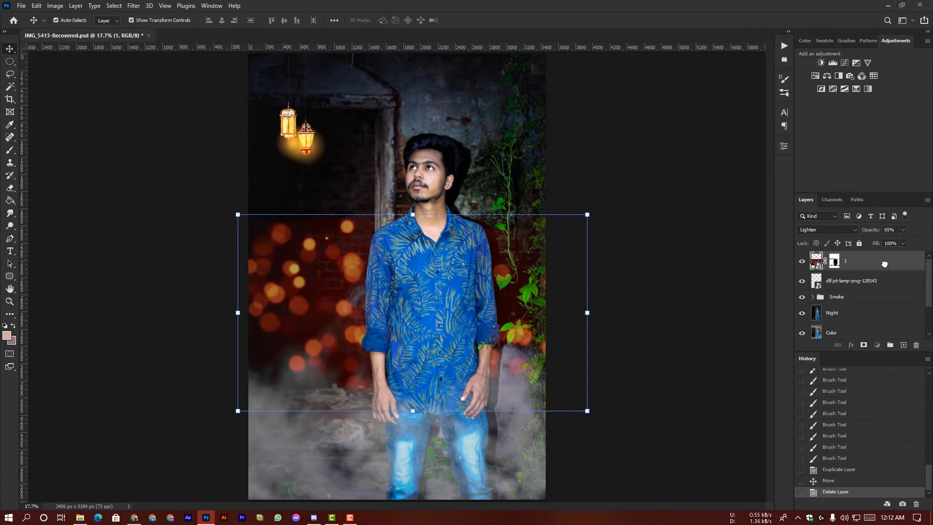
key(ctrl+j)
right_click(834, 261)
click(856, 282)
drag(420, 318, 418, 171)
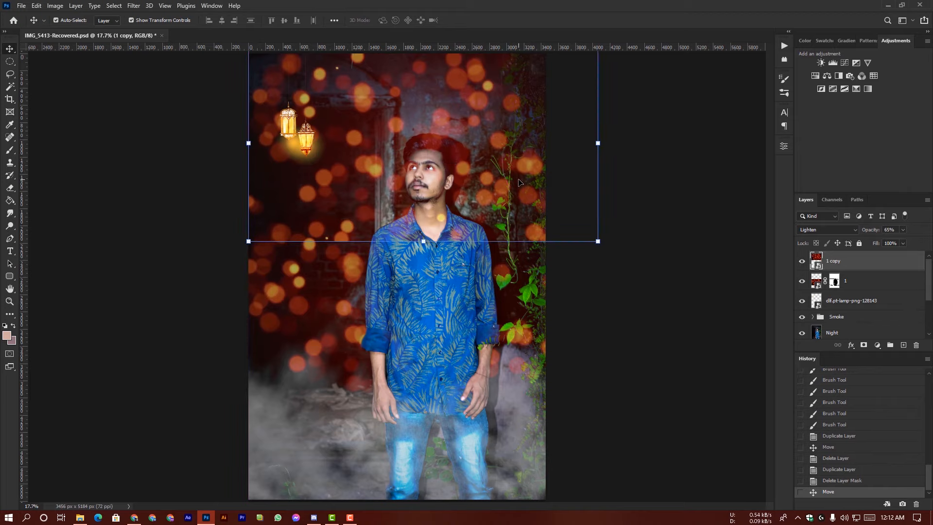
Add a layer mask to the bokeh copy and fade out its upper part with a black-to-white linear gradient
click(864, 345)
key(g)
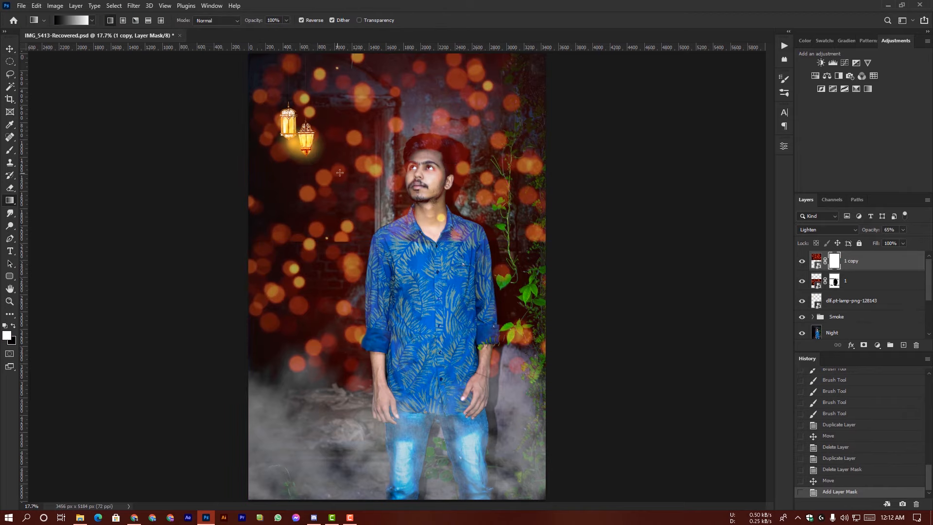
click(92, 20)
click(71, 20)
click(812, 142)
mouse_move(407, 69)
mouse_down()
mouse_move(410, 214)
mouse_move(411, 127)
mouse_up()
scroll(406, 67, down, 4)
drag(412, 248, 417, 156)
drag(415, 253, 419, 160)
drag(416, 255, 410, 94)
drag(421, 190, 417, 145)
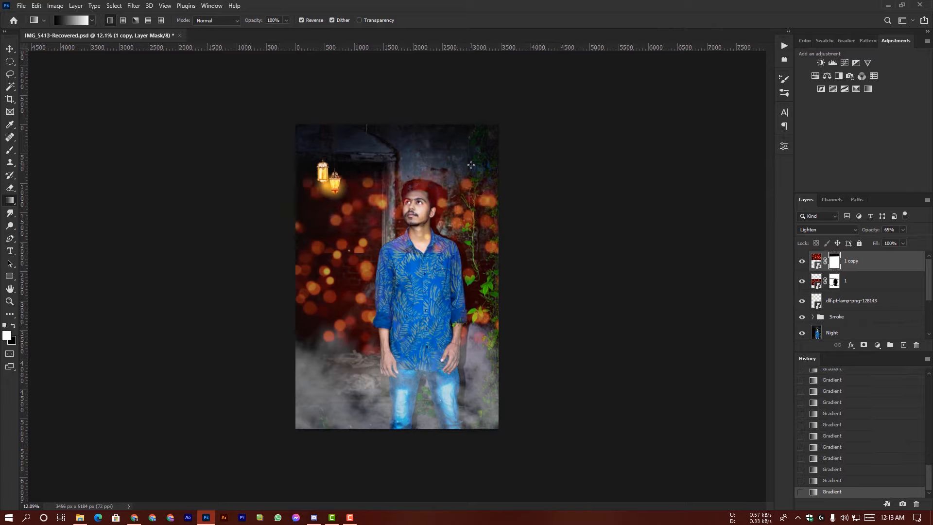
Adjust the opacity of the three layers in the Smoke group, setting the lowest one, smoke_PNG55220, to 70%
click(851, 301)
click(812, 316)
scroll(860, 311, down, 2)
click(870, 293)
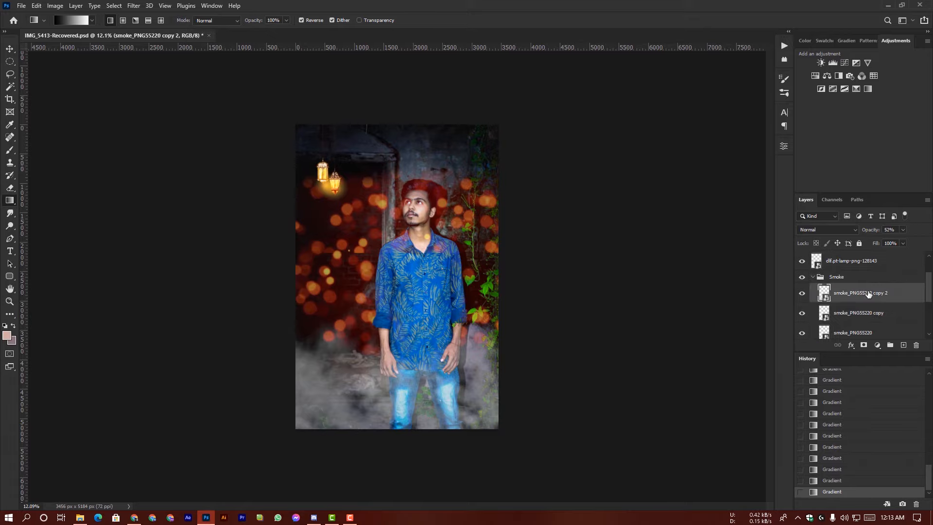
click(903, 230)
drag(903, 241, 909, 240)
click(870, 313)
click(903, 230)
scroll(870, 311, down, 1)
click(867, 313)
click(903, 230)
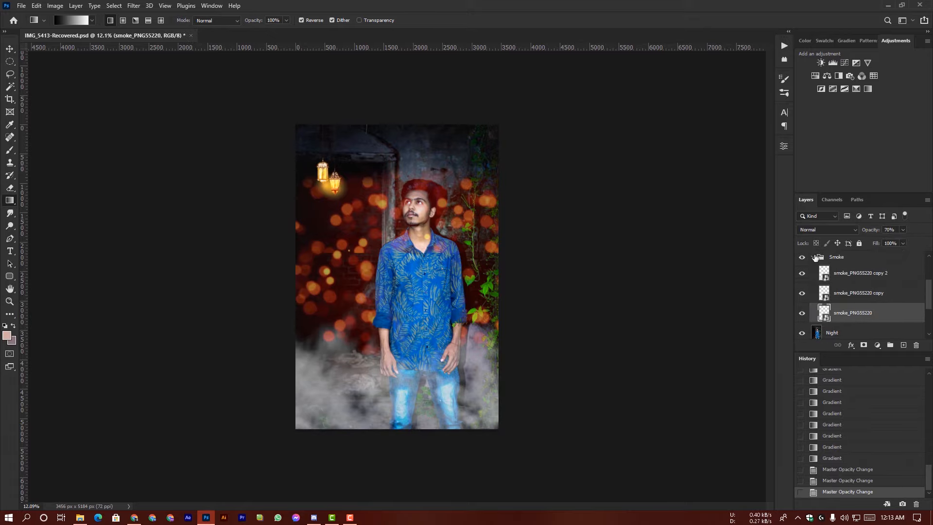
Paint out the bokeh copy's hard lower edge behind the man on its mask, using a black 500 px brush
click(813, 257)
scroll(826, 272, up, 3)
click(843, 262)
click(834, 267)
scroll(350, 205, up, 5)
click(10, 150)
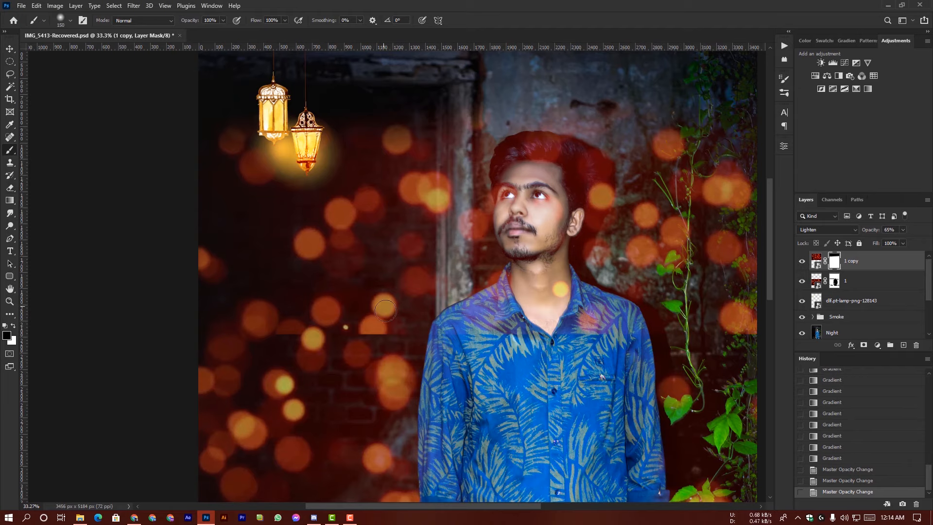
key(bracketright)
key(bracketright)
key(bracketright)
key(bracketright)
key(bracketright)
key(bracketright)
click(379, 328)
click(294, 326)
click(201, 284)
scroll(425, 253, down, 2)
Mask the bokeh copy off the man's face, hair and upper shirt
drag(510, 273, 263, 209)
drag(309, 237, 339, 240)
click(260, 141)
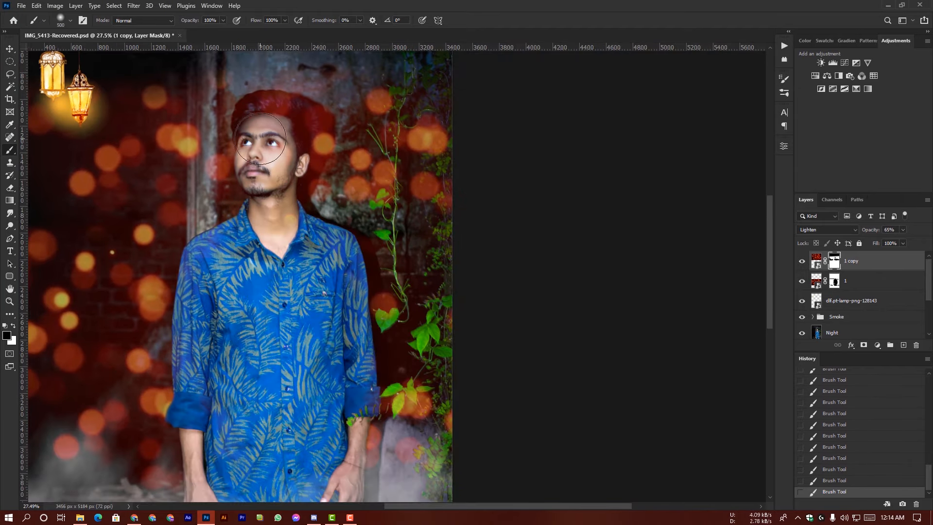
mouse_move(260, 138)
mouse_down()
mouse_move(299, 118)
mouse_move(311, 139)
mouse_up()
scroll(419, 244, down, 7)
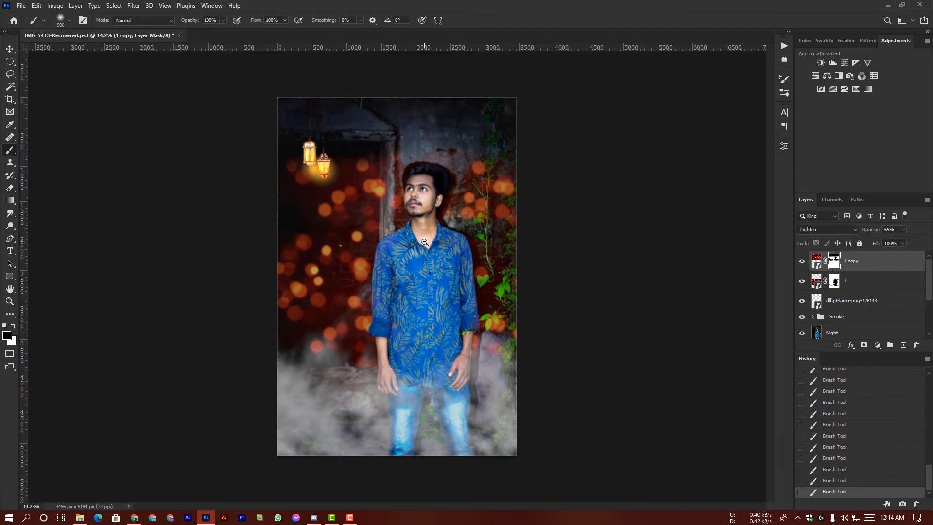
scroll(424, 242, down, 1)
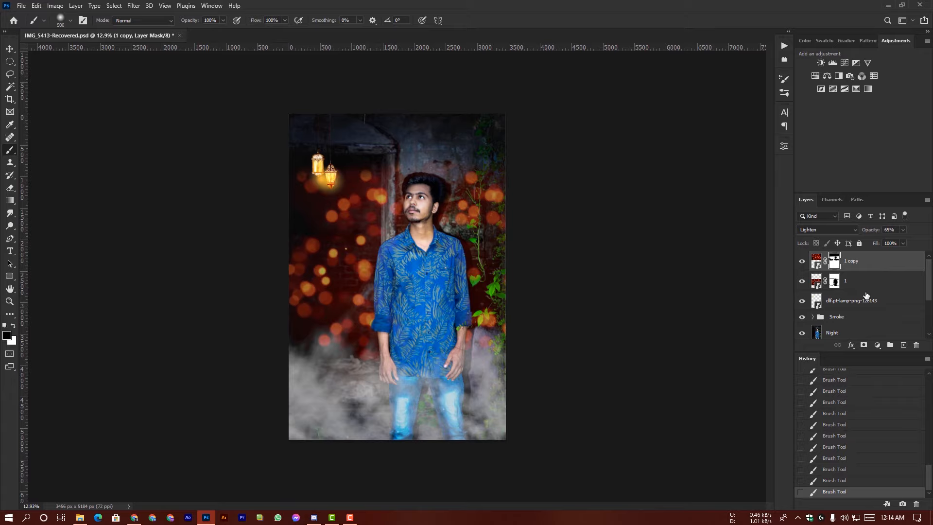
Group the lantern layer and both bokeh layers and name the group Light
click(839, 305)
click(802, 302)
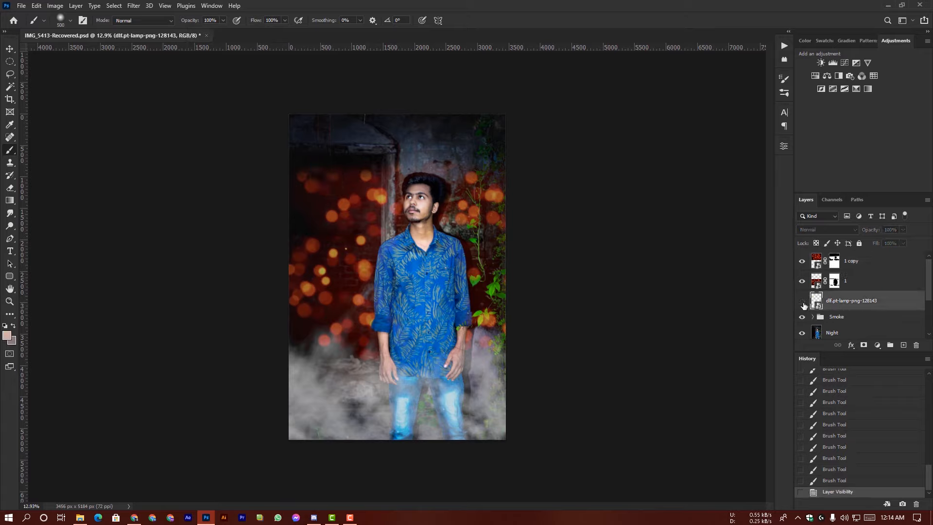
click(802, 302)
shift+click(872, 263)
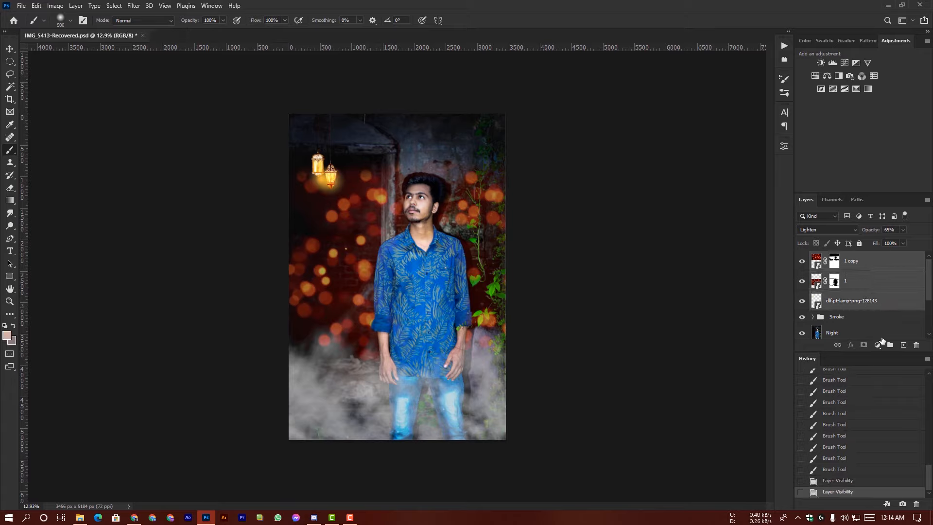
click(891, 345)
double_click(843, 257)
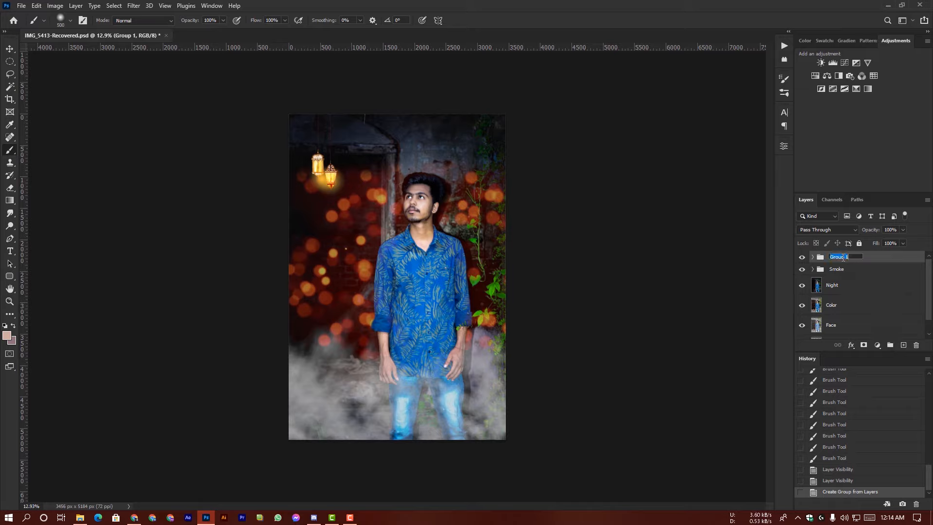
text(Light)
key(Return)
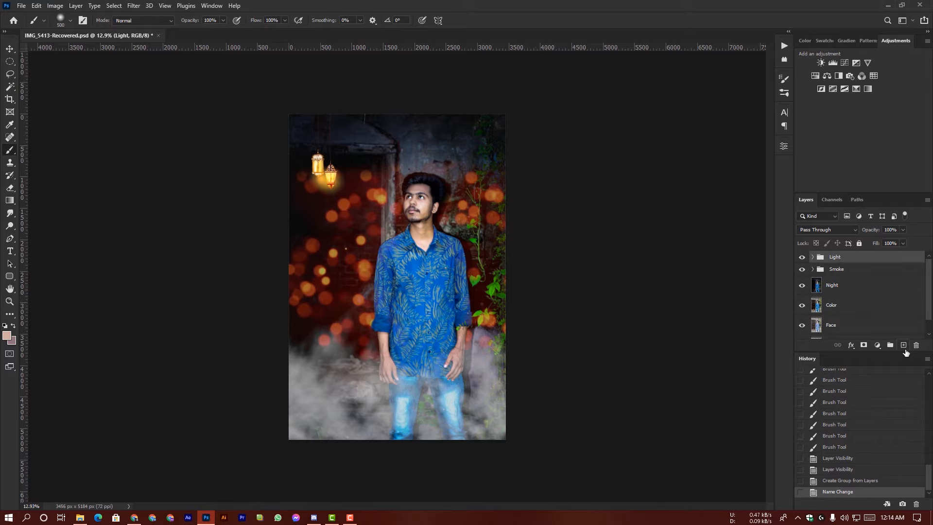
click(24, 7)
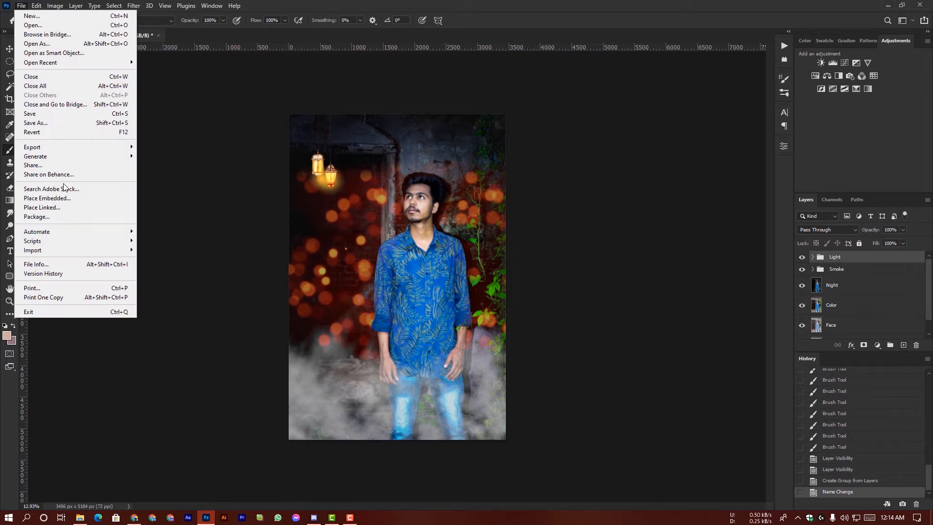
click(64, 198)
double_click(223, 91)
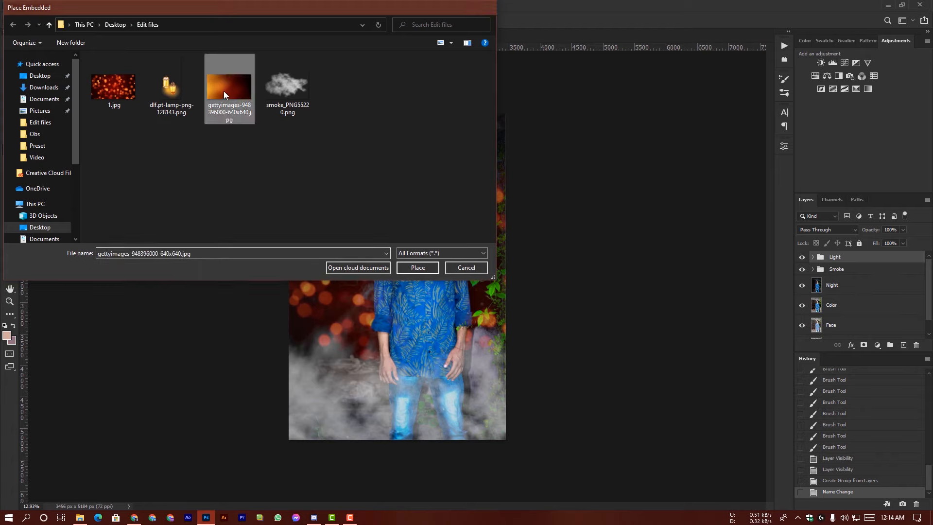
drag(392, 274, 231, 183)
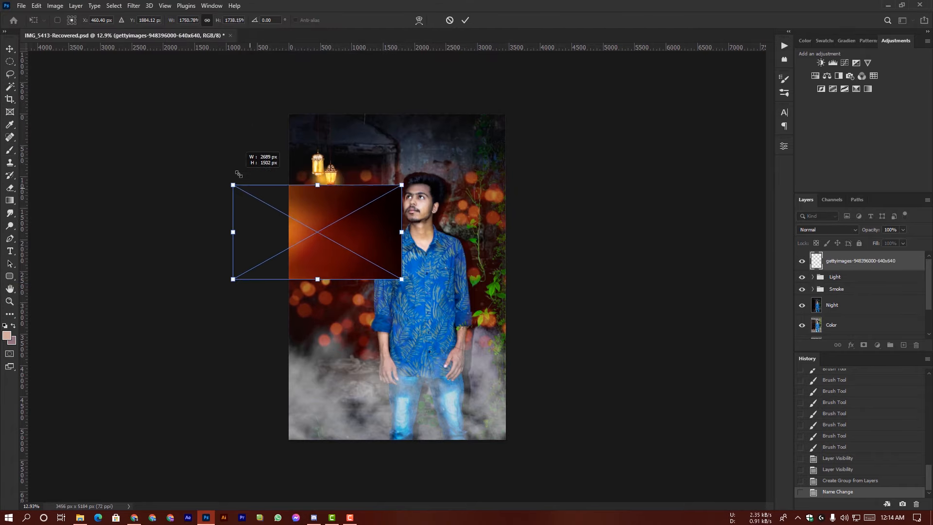
drag(412, 183, 539, 334)
drag(415, 238, 405, 259)
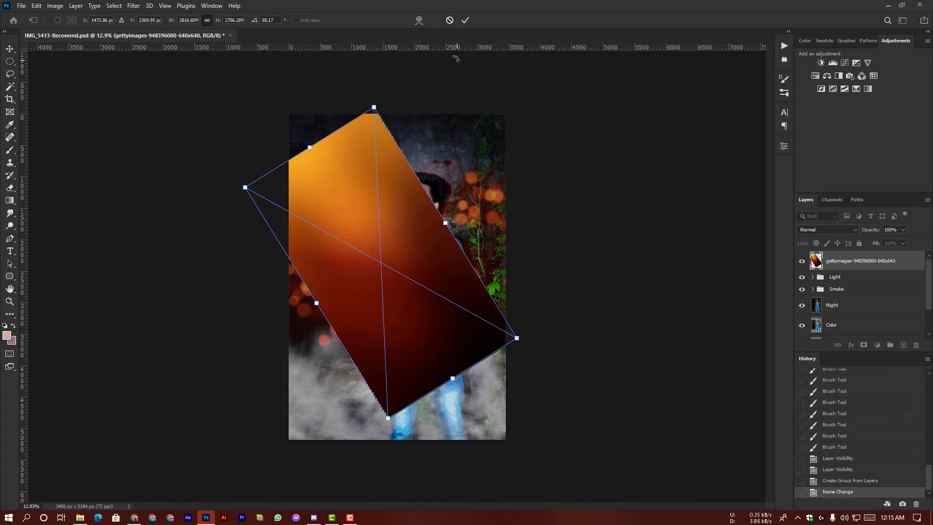
click(465, 20)
Set the placed orange image to Screen blending and apply a Gaussian Blur with a 187.7 px radius
click(815, 230)
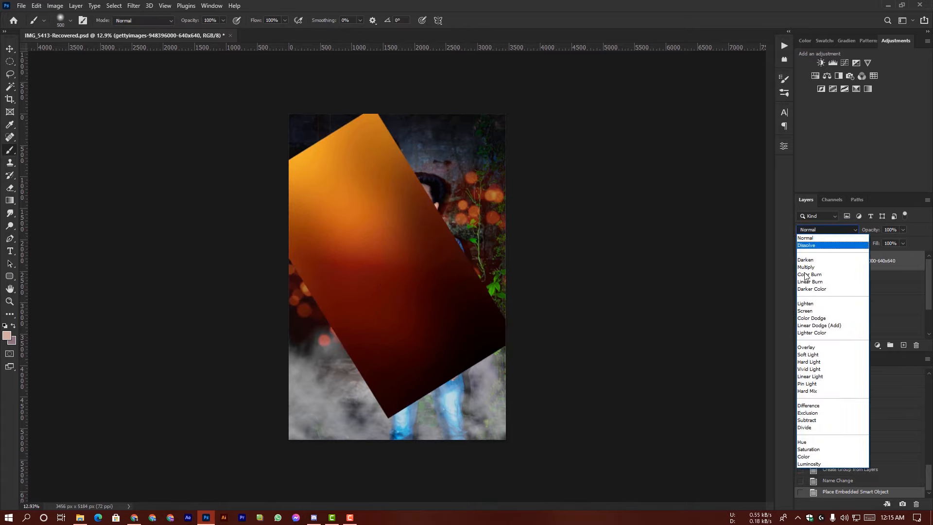
click(806, 314)
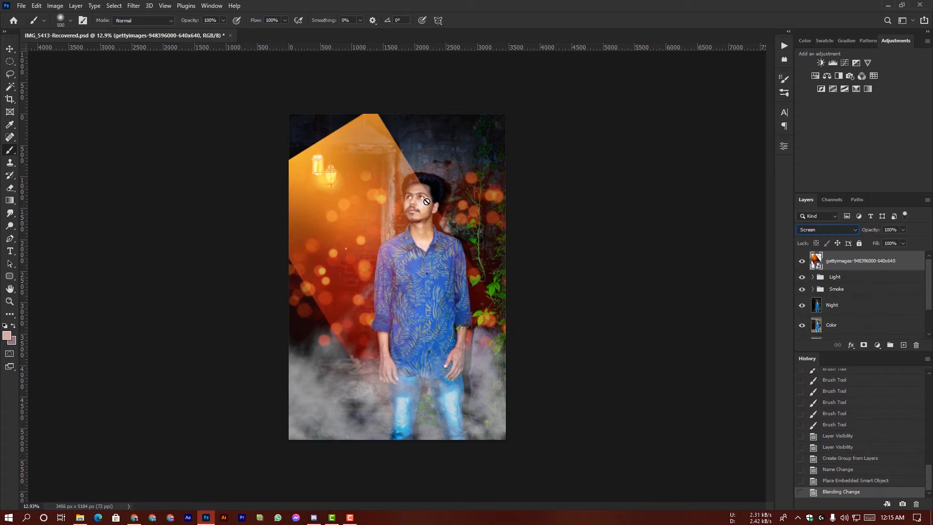
click(134, 6)
mouse_move(176, 135)
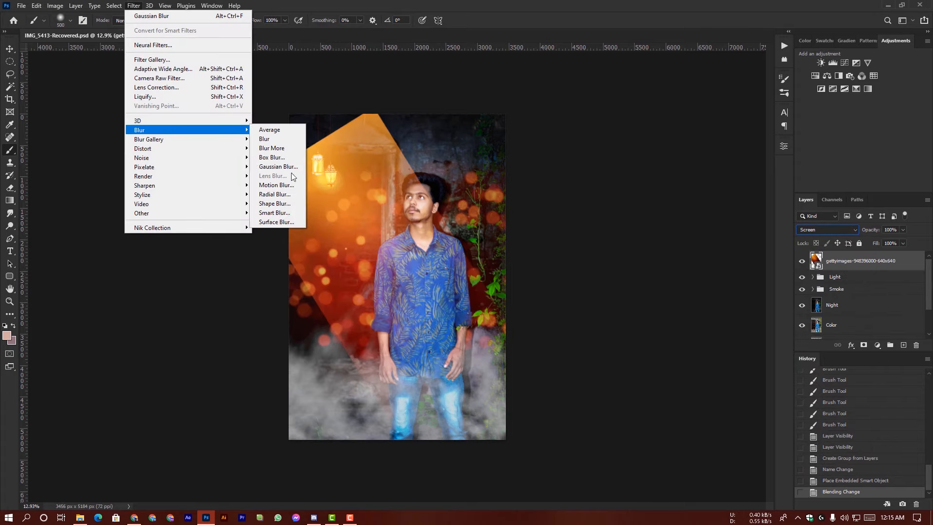
click(289, 168)
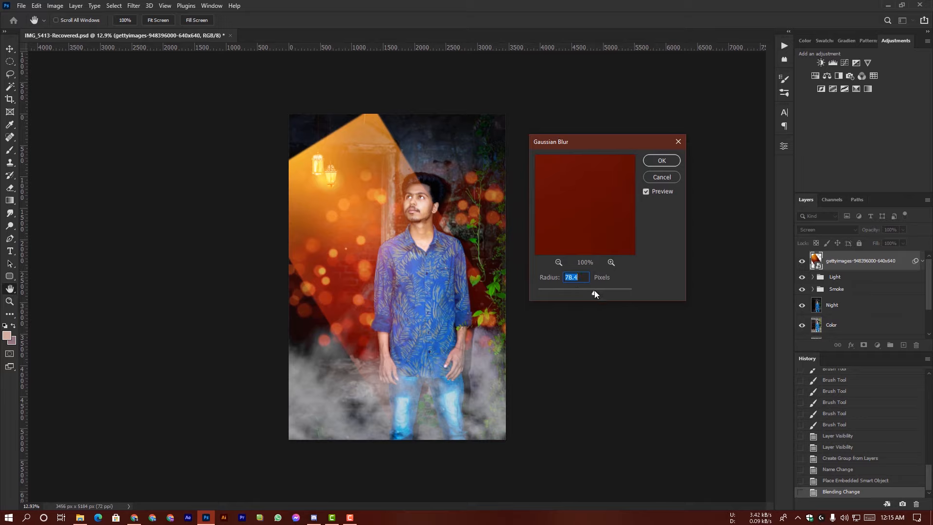
drag(607, 289, 613, 289)
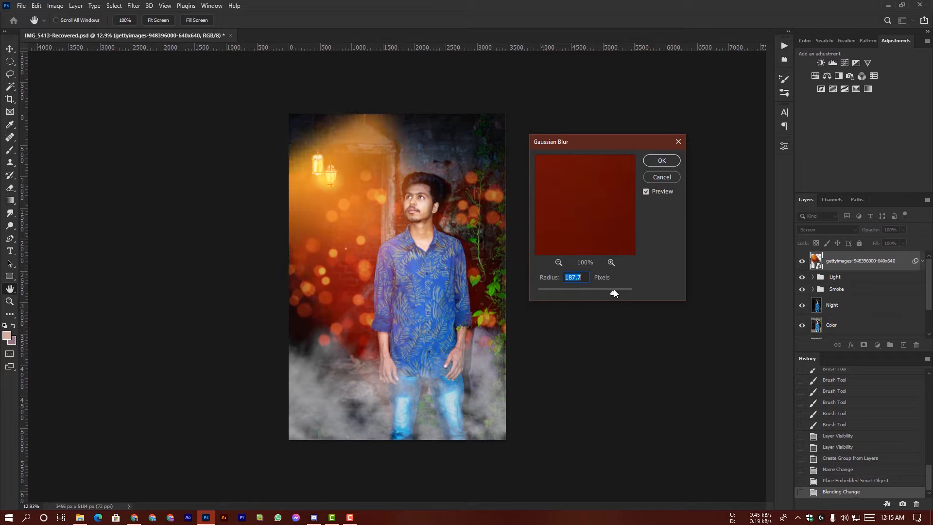
click(667, 161)
Enlarge and reposition the blurred orange glow with Free Transform so it covers the whole photo
key(ctrl+t)
drag(309, 148, 270, 83)
drag(457, 276, 481, 294)
drag(566, 368, 539, 402)
click(465, 20)
click(243, 141)
Add a layer mask to the orange glow layer and lower the layer's opacity to 57%
click(865, 261)
click(863, 345)
click(903, 230)
drag(903, 241, 883, 243)
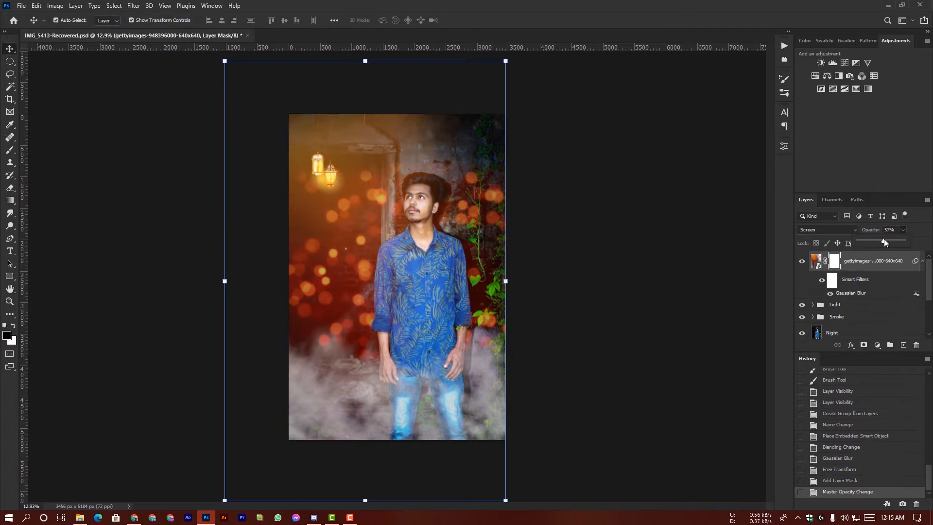
Set the brush to 1000 px and 50% opacity and soften the orange glow along the photo's upper edge on its mask
click(10, 150)
key(bracketright)
key(bracketright)
key(bracketright)
key(bracketright)
key(bracketright)
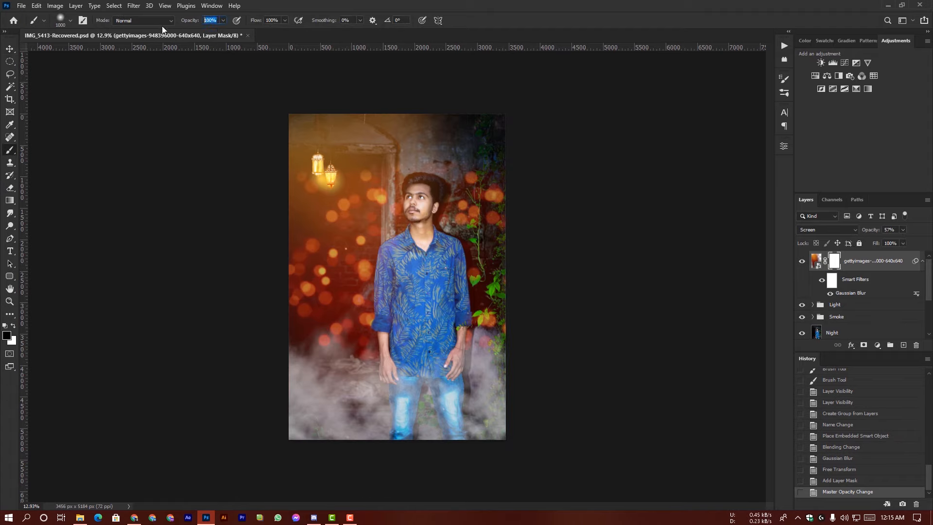
text(50)
key(Return)
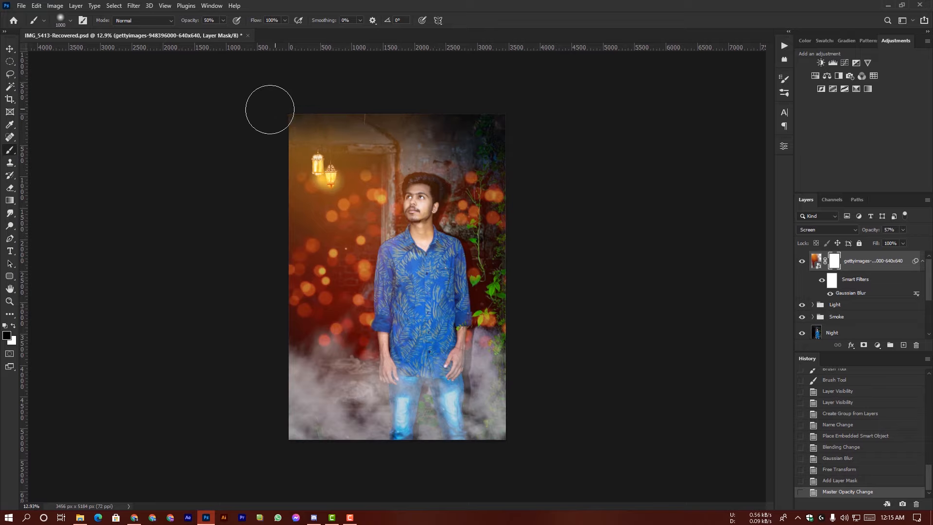
mouse_move(286, 111)
mouse_down()
mouse_move(376, 107)
mouse_move(321, 109)
mouse_move(448, 129)
mouse_move(399, 119)
mouse_move(397, 145)
mouse_move(394, 137)
mouse_move(427, 132)
mouse_move(364, 112)
mouse_up()
scroll(410, 304, down, 4)
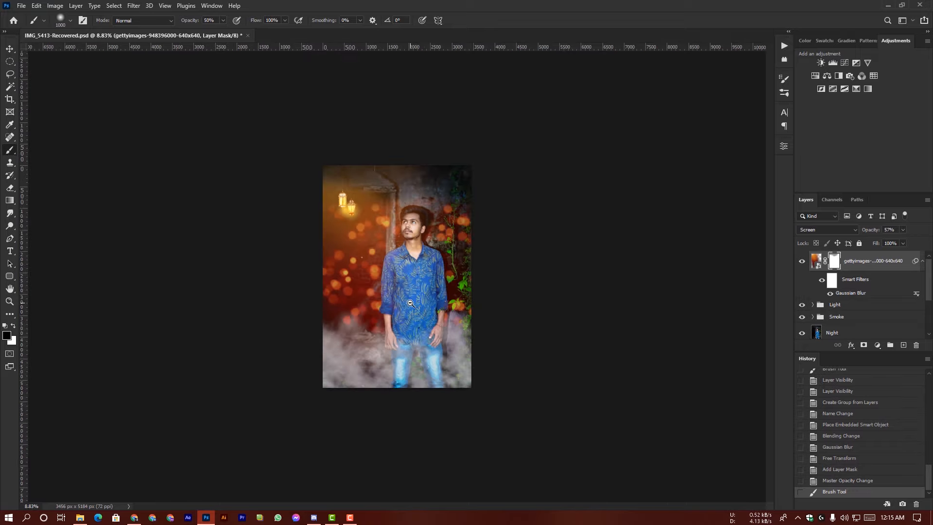
scroll(411, 303, up, 5)
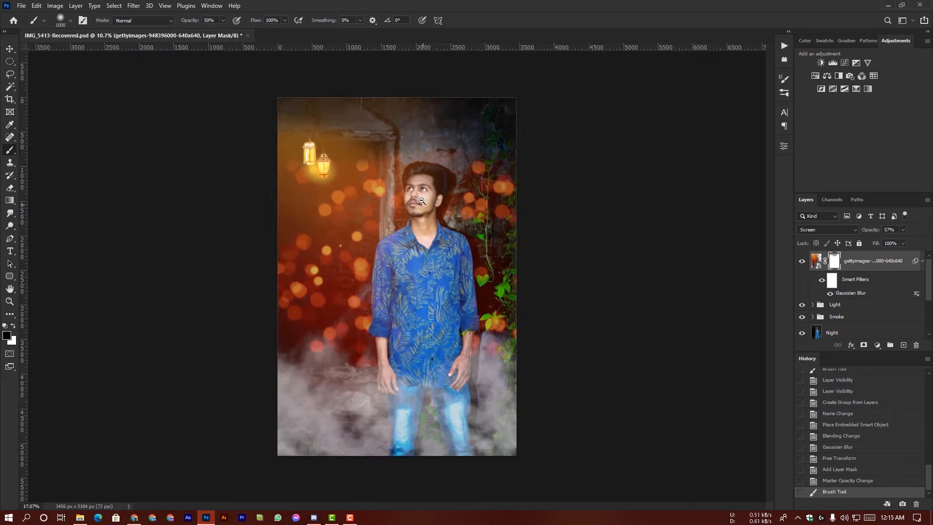
scroll(427, 163, down, 3)
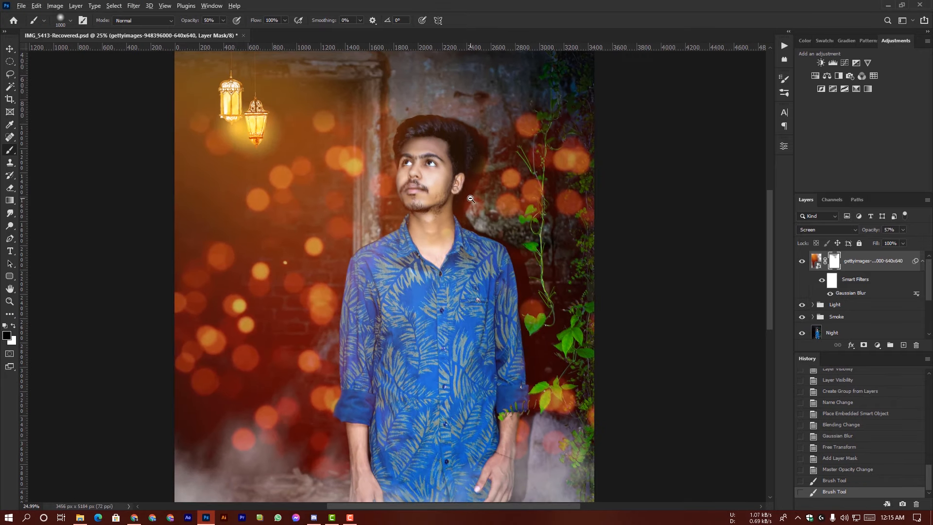
Move the masked orange glow layer into the Light group and collapse the group
scroll(510, 211, down, 1)
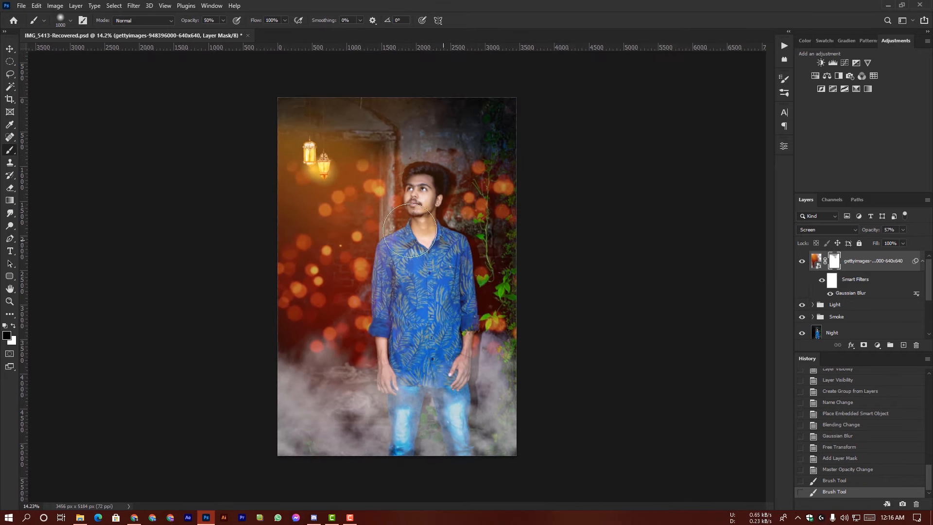
click(921, 262)
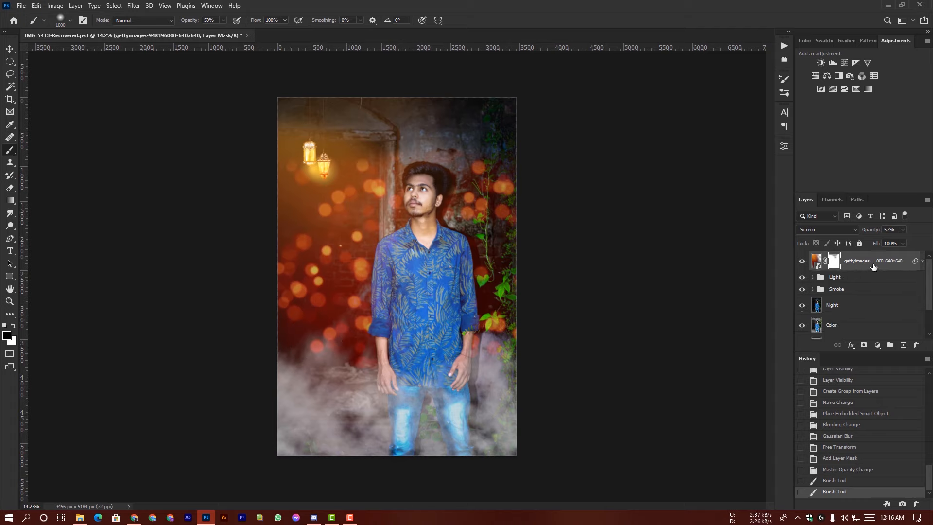
click(813, 277)
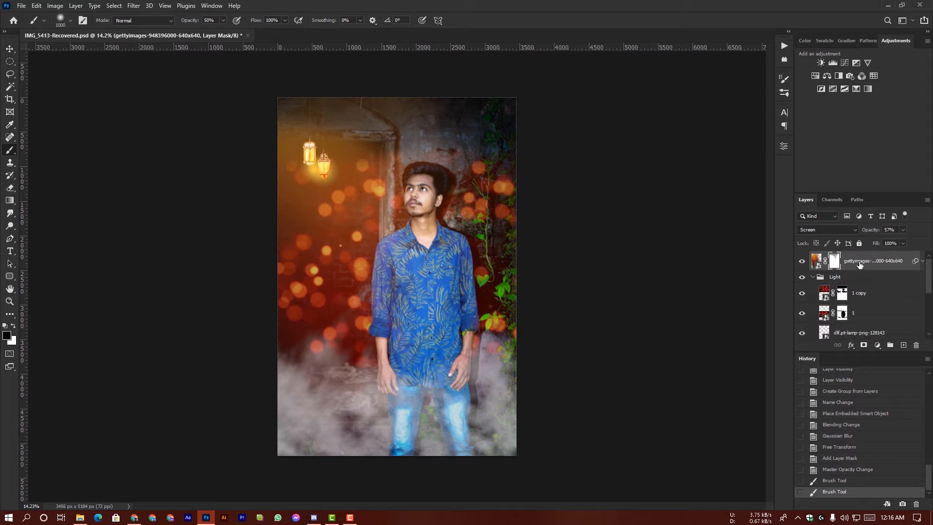
drag(855, 261, 841, 287)
click(813, 258)
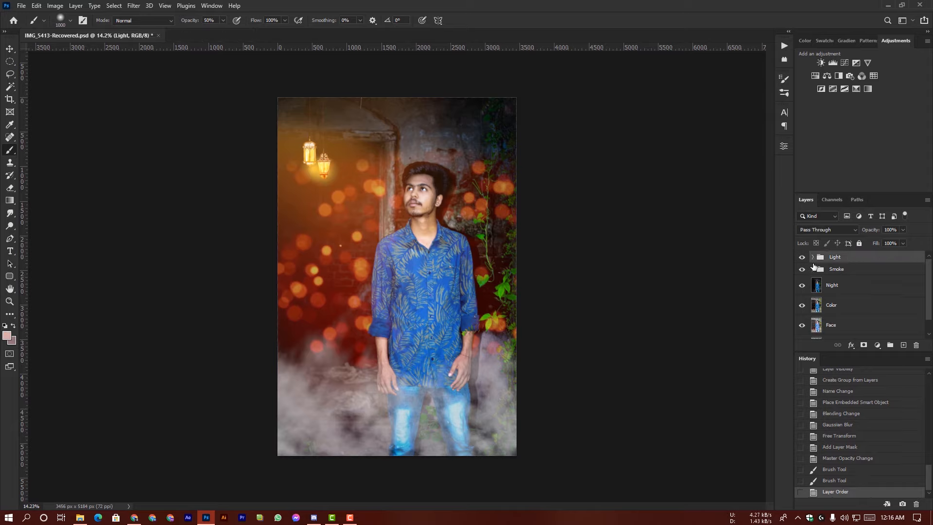
Stamp all visible layers into a new merged layer above the Light group
key(ctrl+alt+shift+e)
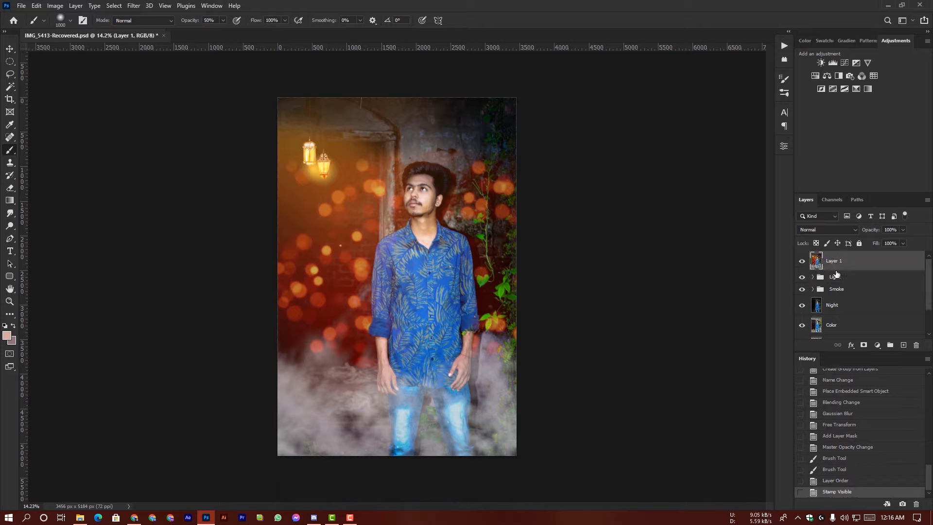
scroll(451, 219, up, 5)
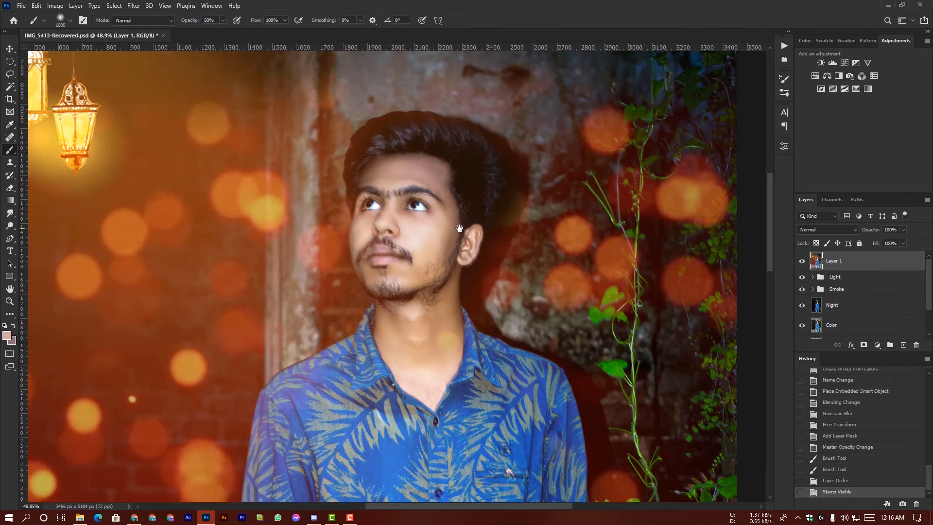
scroll(463, 230, down, 5)
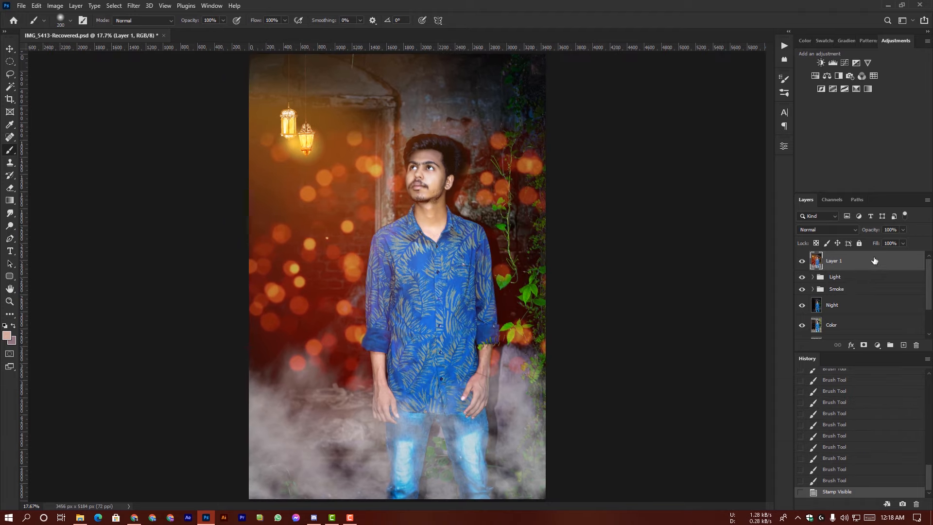
Apply the Camera Raw Filter to the merged layer with Contrast +9, Highlights +11, Shadows -26, Whites +23 and Blacks -41
click(134, 6)
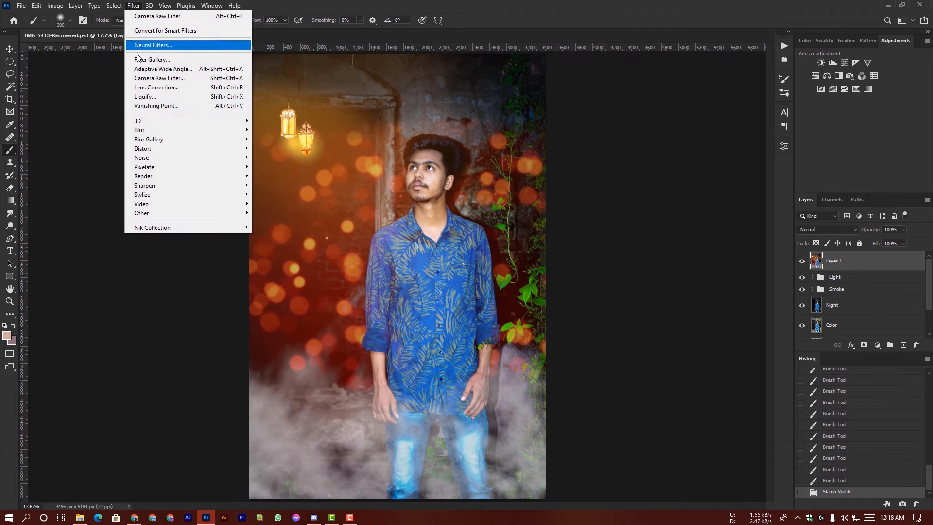
click(150, 79)
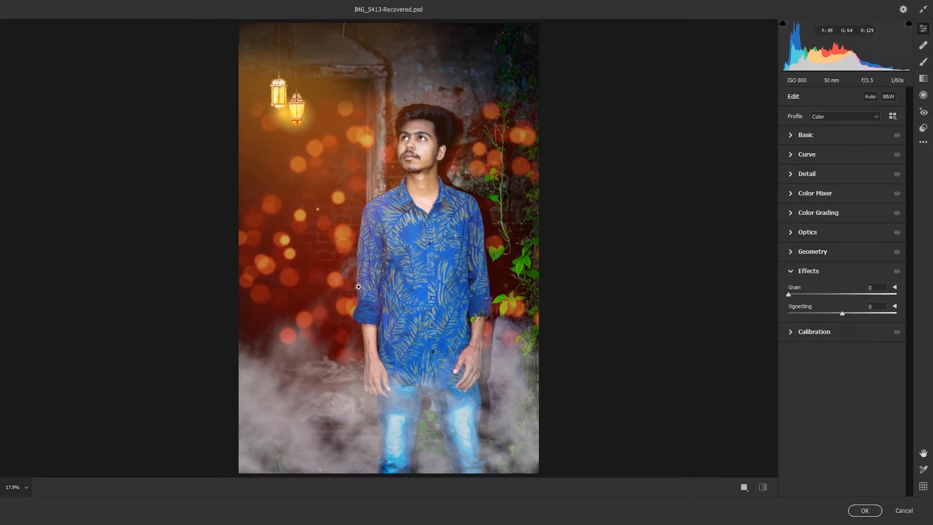
click(791, 136)
drag(842, 284, 845, 227)
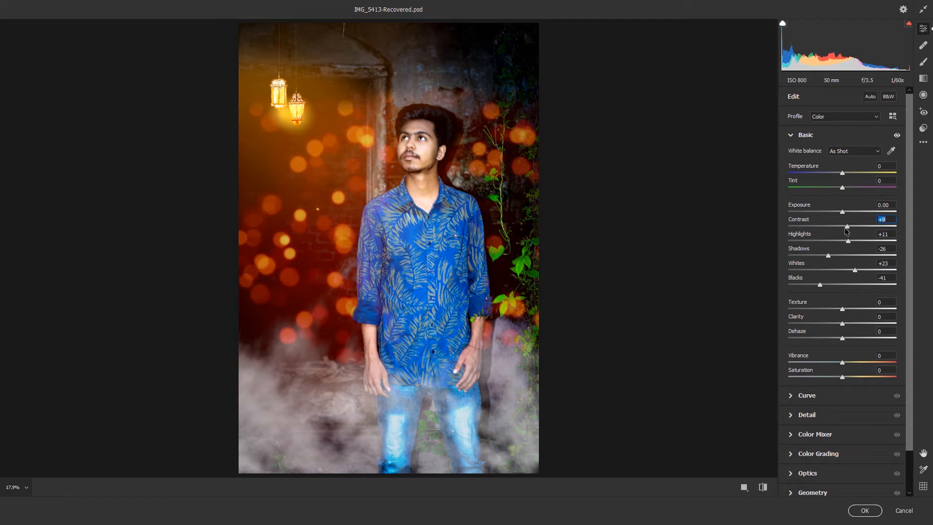
Darken the photo's edges with a Vignetting value of -49
scroll(846, 234, down, 2)
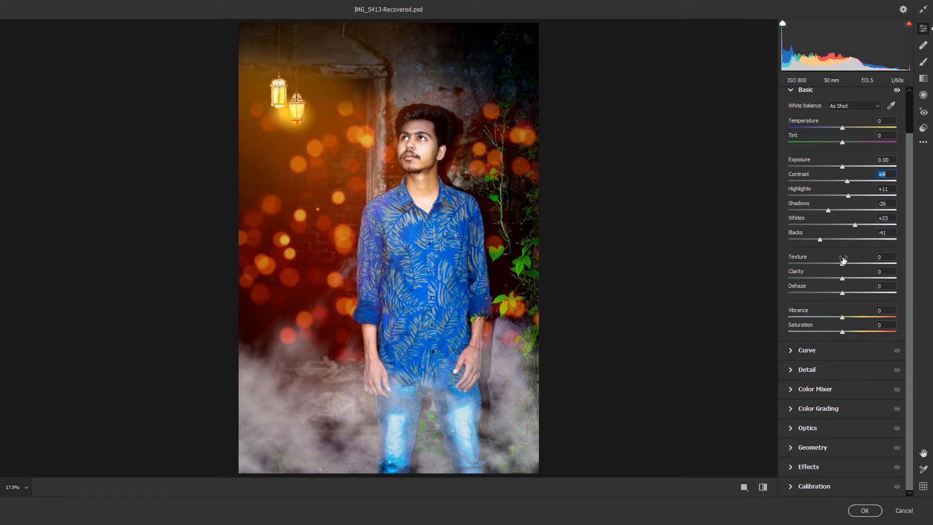
click(794, 463)
drag(842, 313, 818, 314)
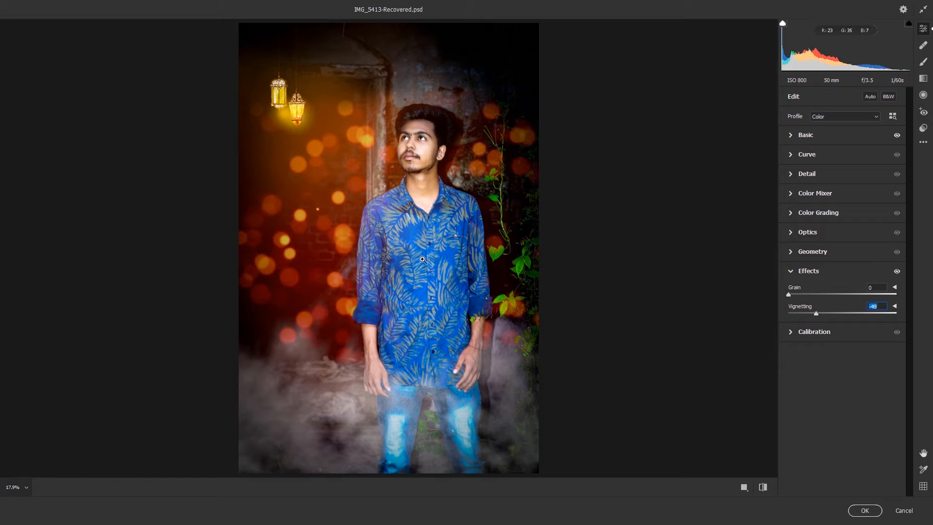
Reduce the HSL saturation of Oranges to -11 and Yellows to -65 in the Color Mixer
click(794, 197)
click(826, 226)
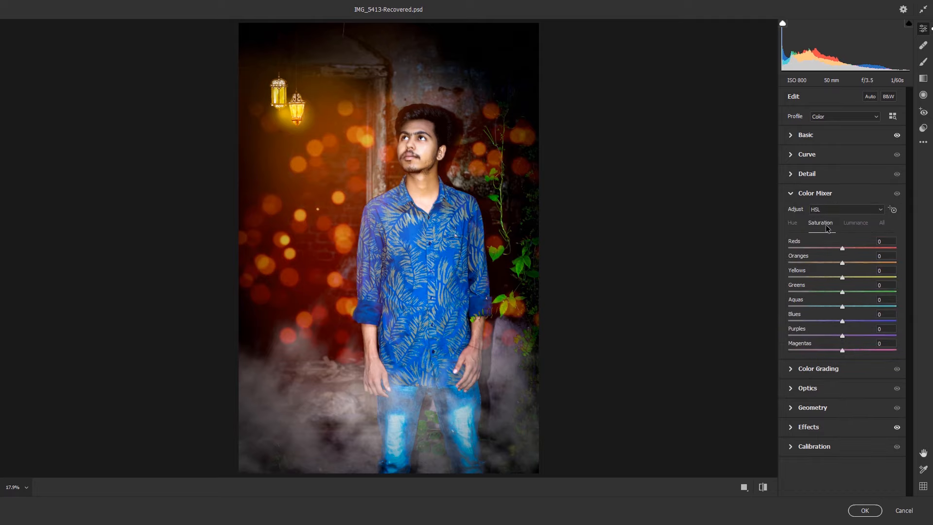
drag(841, 263, 833, 264)
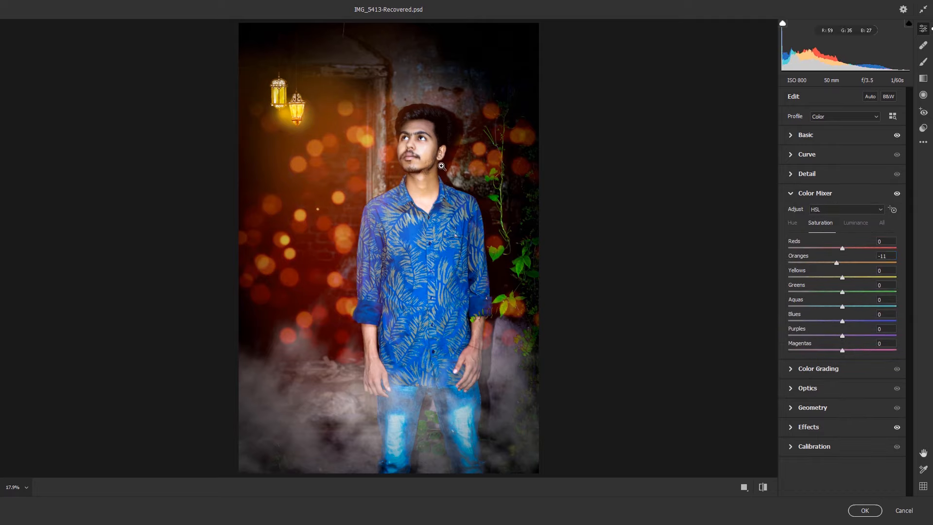
scroll(442, 162, up, 5)
drag(835, 280, 814, 282)
right_click(499, 125)
click(515, 129)
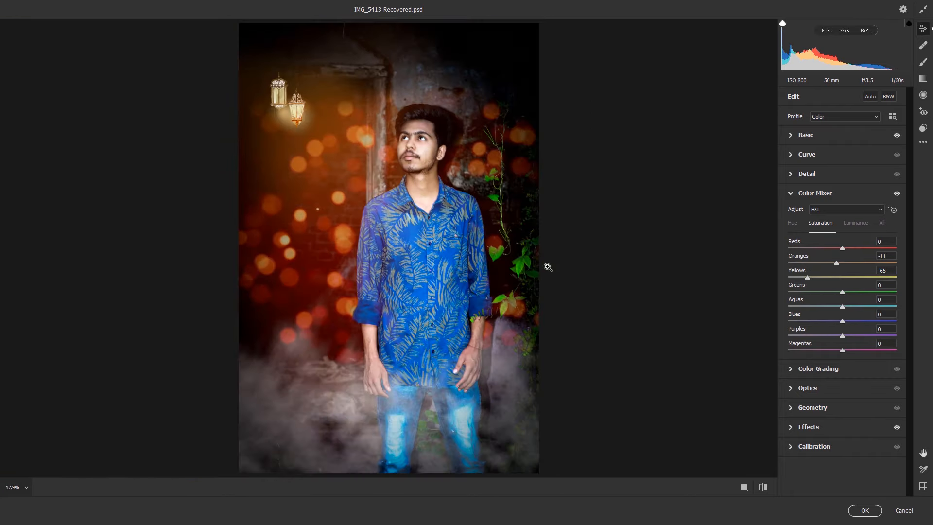